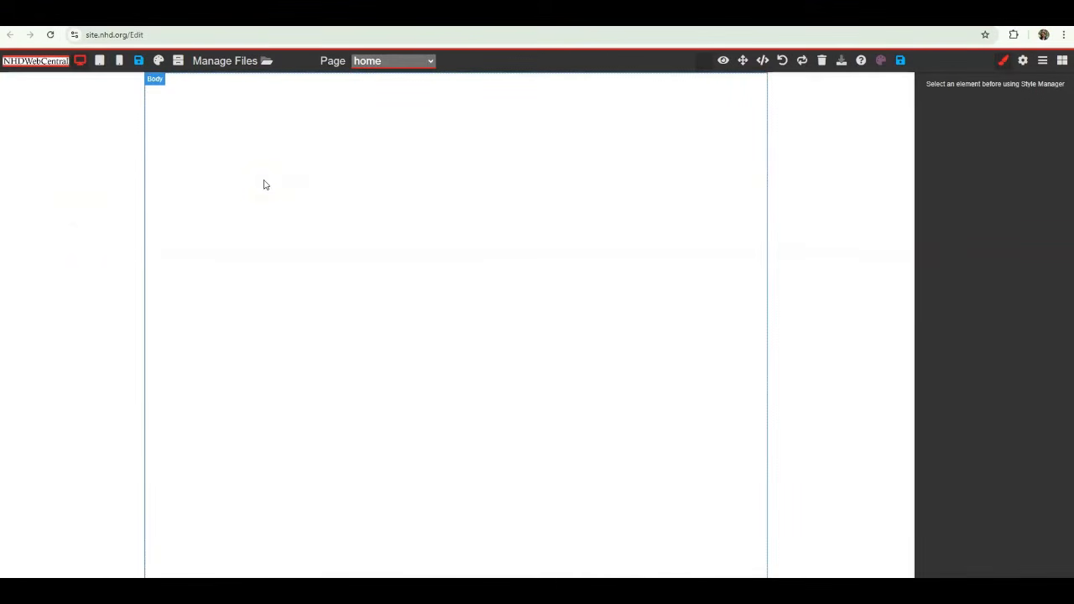
Step: Open the site theme settings and try out the Greens, Blues, Yellows and Pinks preset themes
{"action": "left_click", "coordinate": [880, 62]}
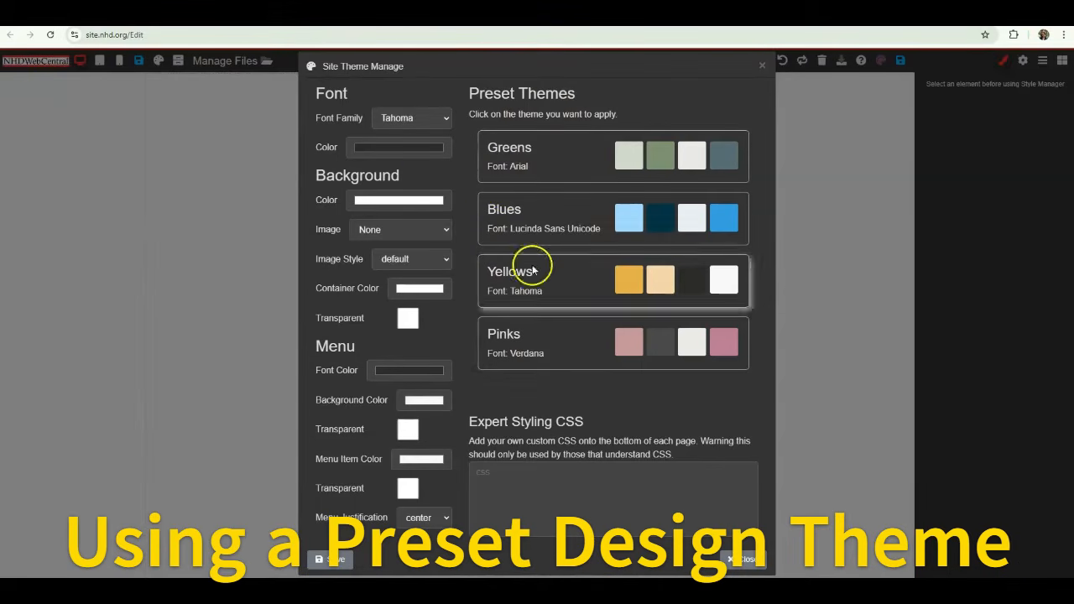
{"action": "left_click", "coordinate": [537, 171]}
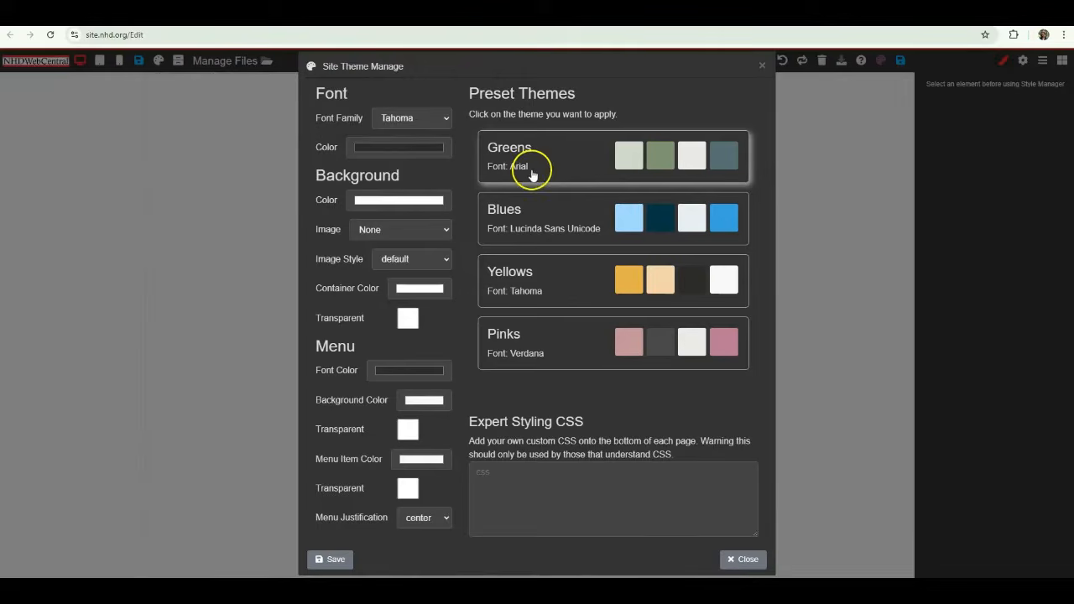
{"action": "left_click", "coordinate": [553, 218]}
{"action": "left_click", "coordinate": [554, 287]}
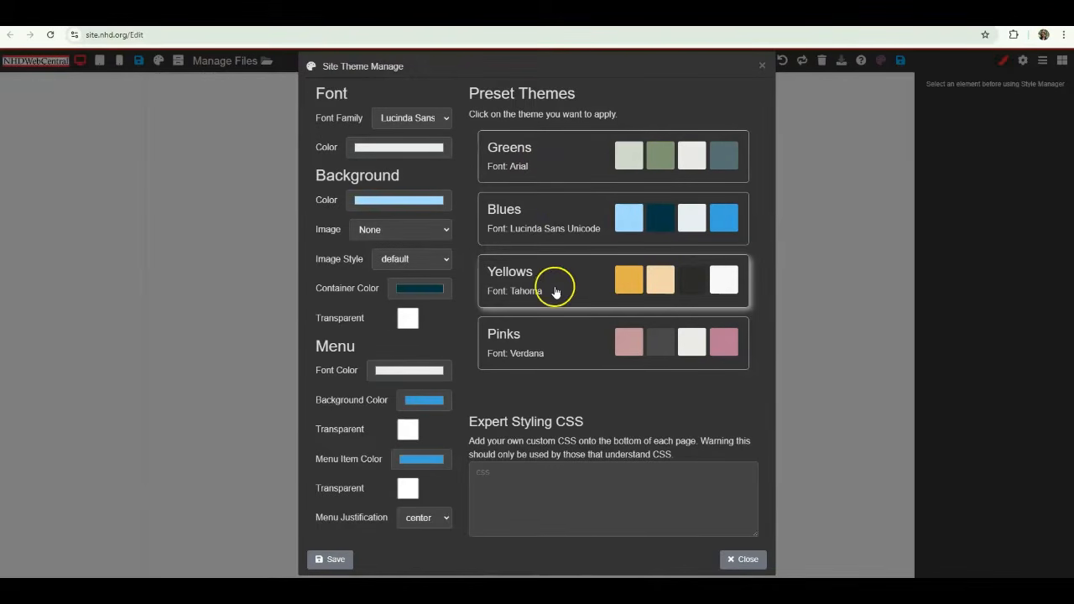
{"action": "left_click", "coordinate": [558, 346]}
{"action": "left_click", "coordinate": [542, 278]}
{"action": "left_click", "coordinate": [409, 115]}
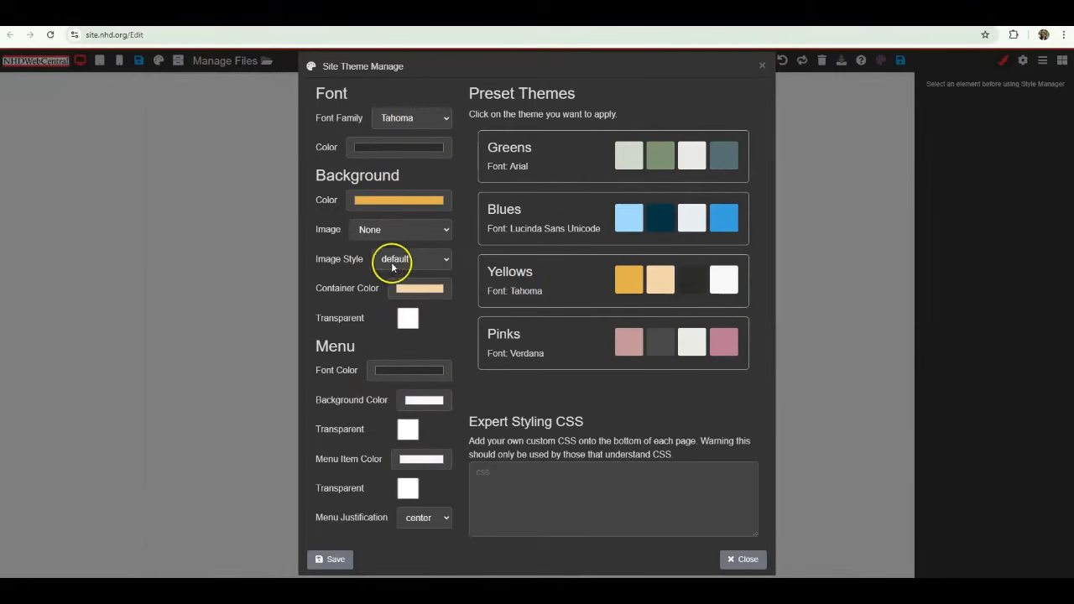
{"action": "left_click", "coordinate": [558, 220]}
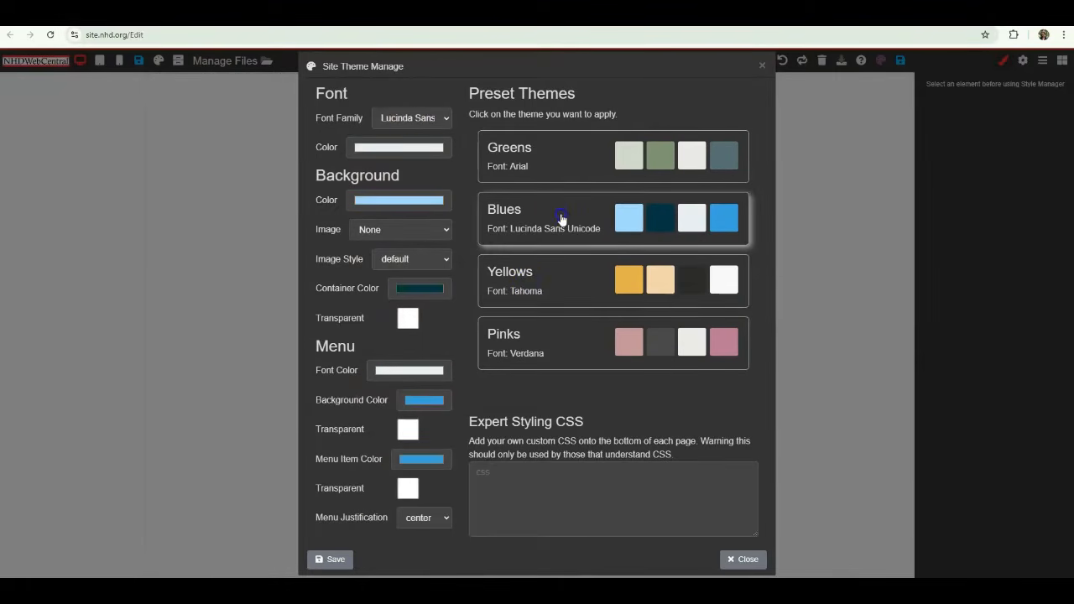
Step: Apply the Greens preset theme, save it, and show the content blocks available for the page
{"action": "left_click", "coordinate": [570, 168]}
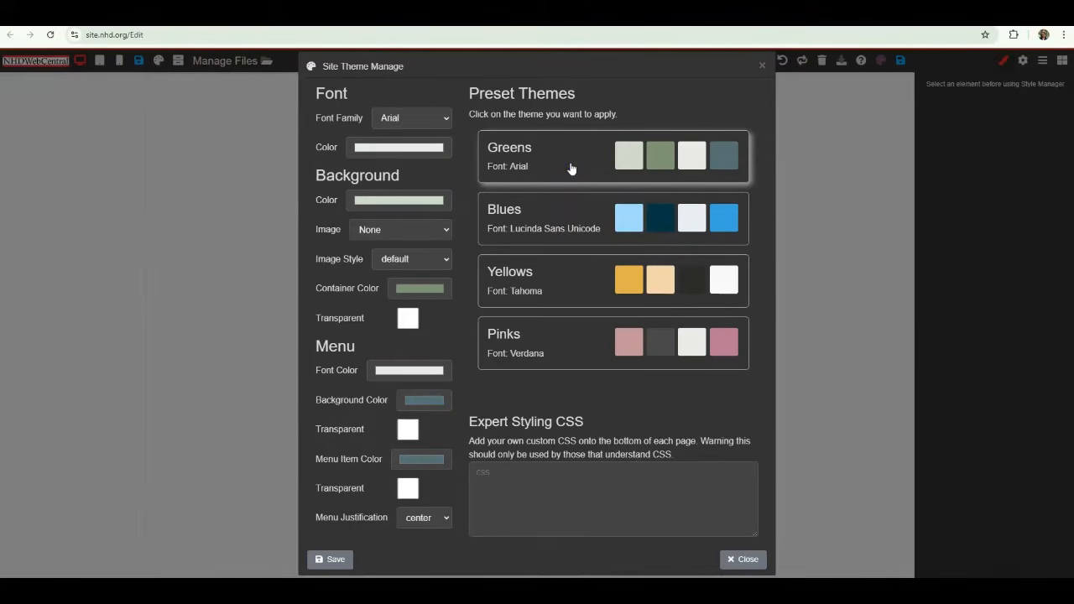
{"action": "left_click", "coordinate": [585, 167]}
{"action": "left_click", "coordinate": [329, 559]}
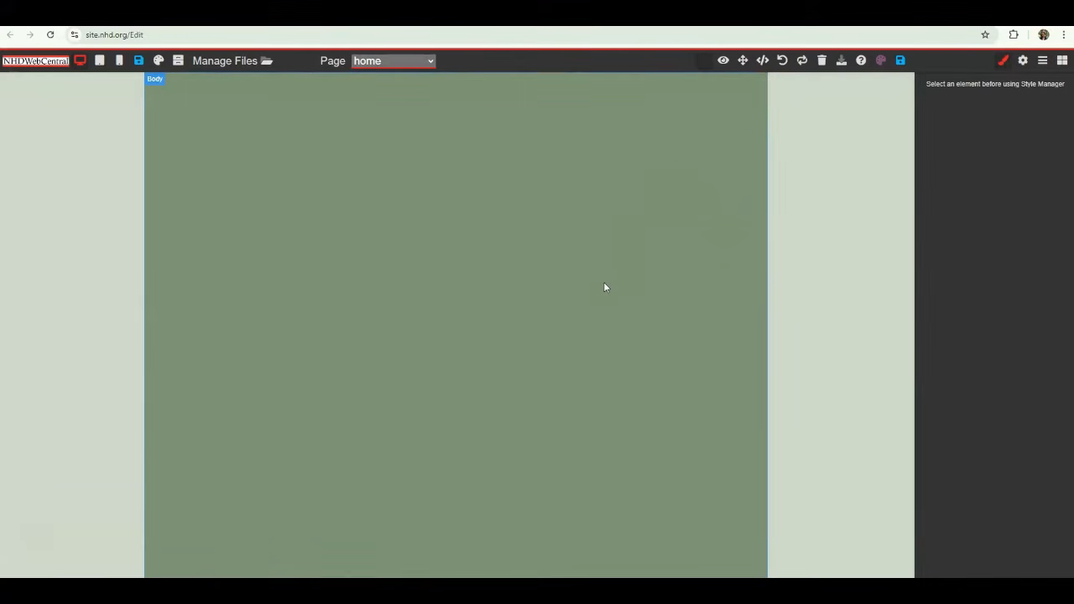
{"action": "left_click", "coordinate": [1061, 60]}
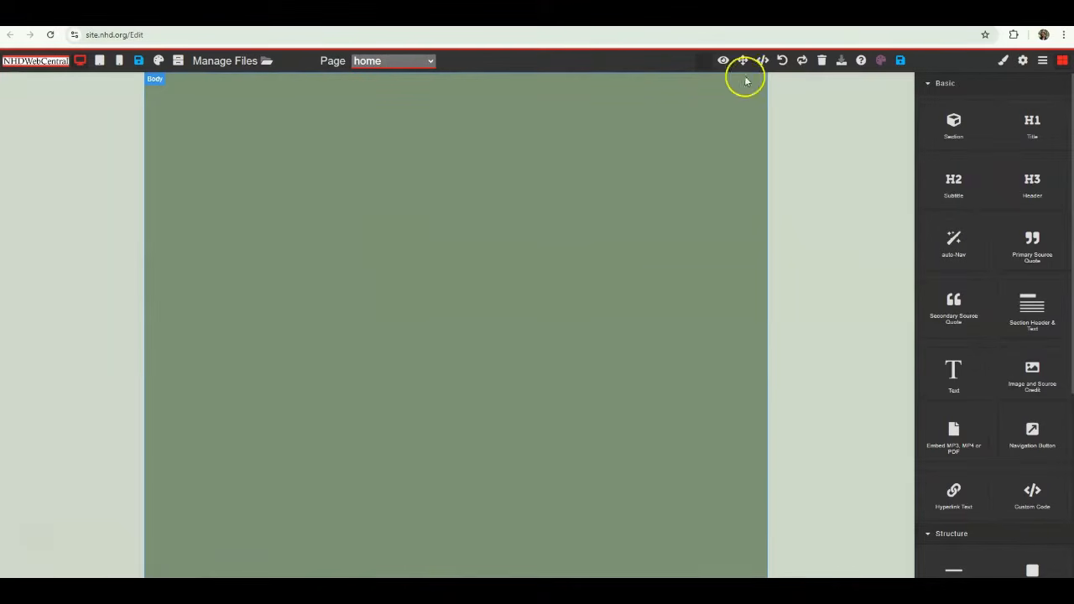
Step: Change the site theme to the Blues preset and save it
{"action": "left_click", "coordinate": [880, 61]}
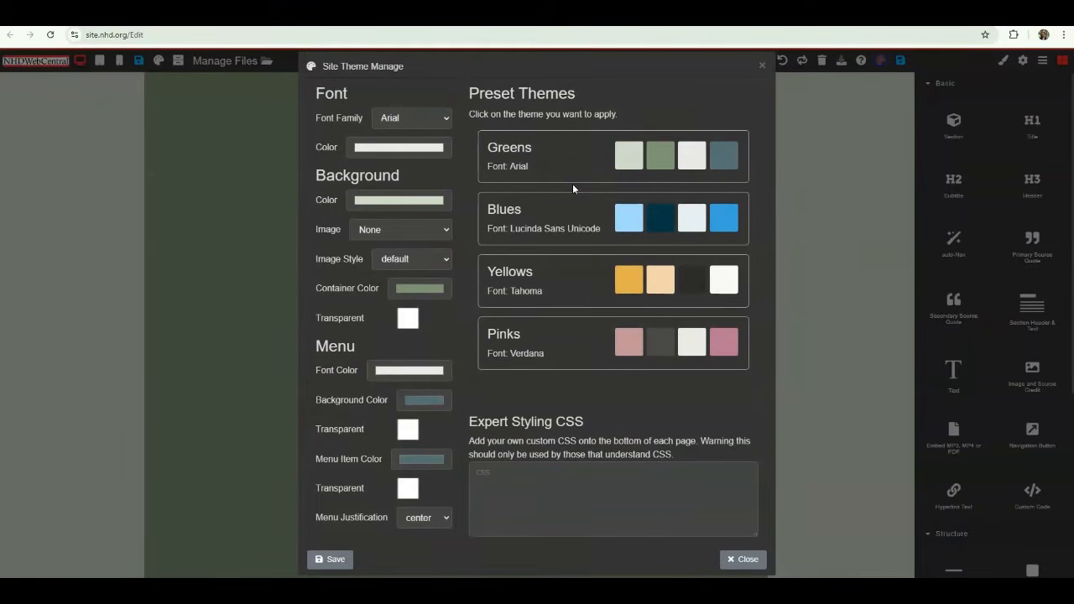
{"action": "left_click", "coordinate": [571, 209]}
{"action": "left_click", "coordinate": [330, 559]}
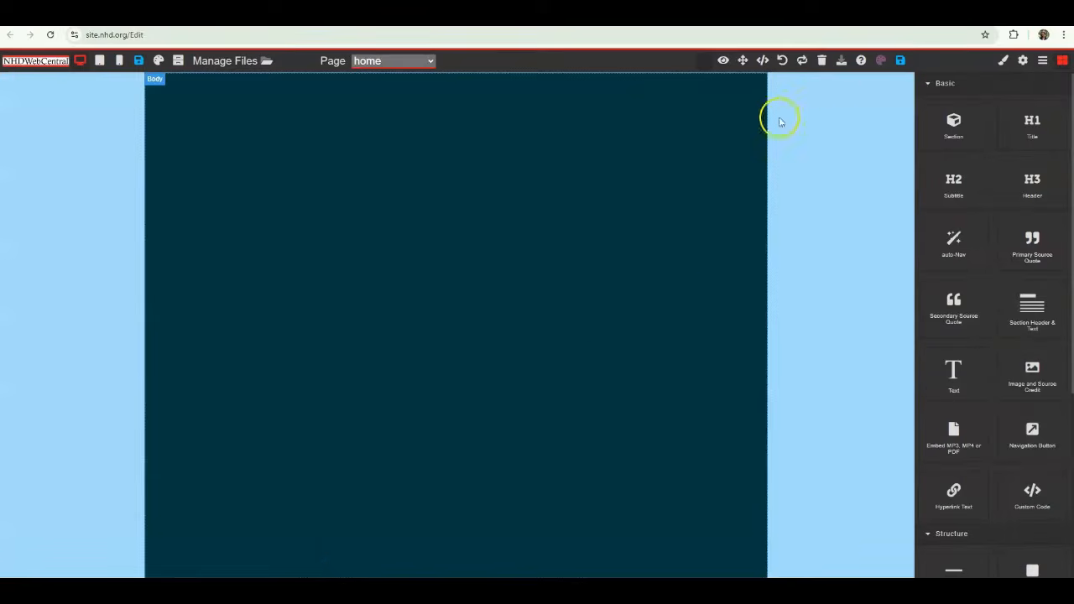
{"action": "left_click", "coordinate": [901, 61]}
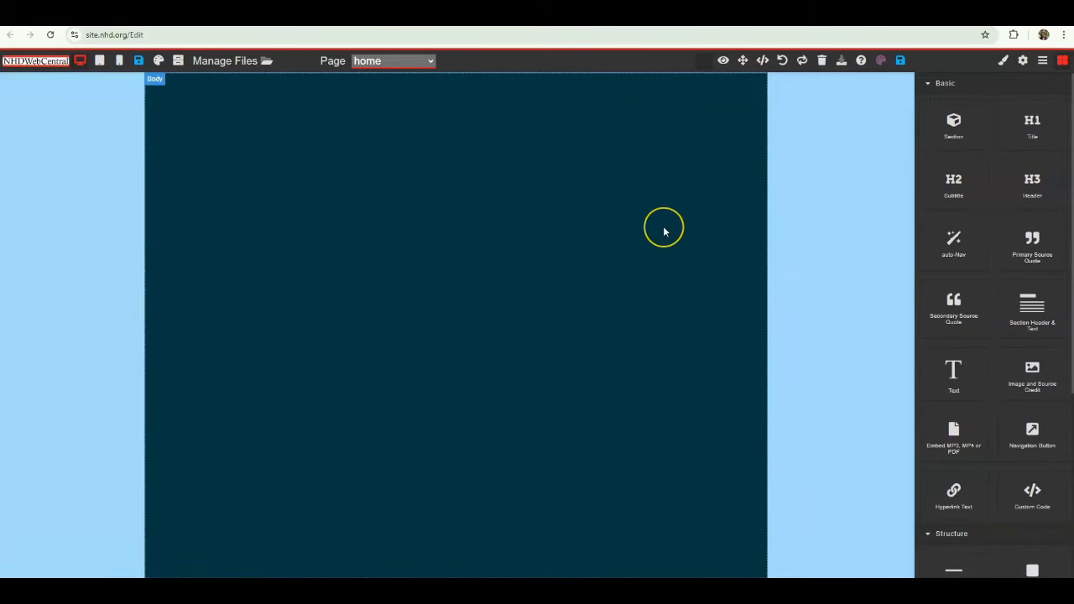
Step: Examine the custom theme options for font family, background image, image style and menu justification
{"action": "left_click", "coordinate": [880, 61]}
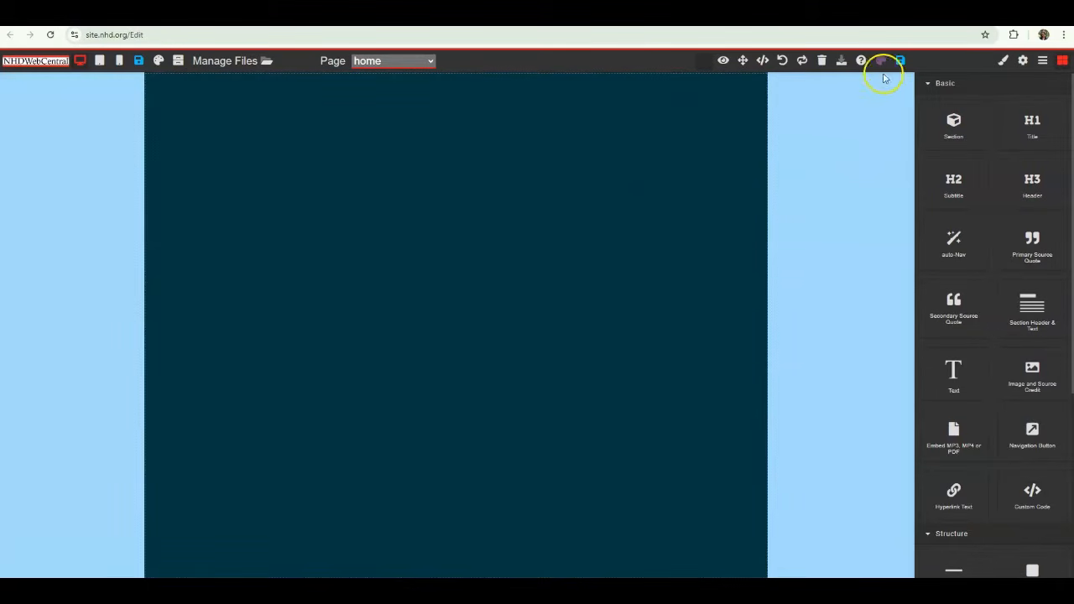
{"action": "left_click", "coordinate": [659, 269]}
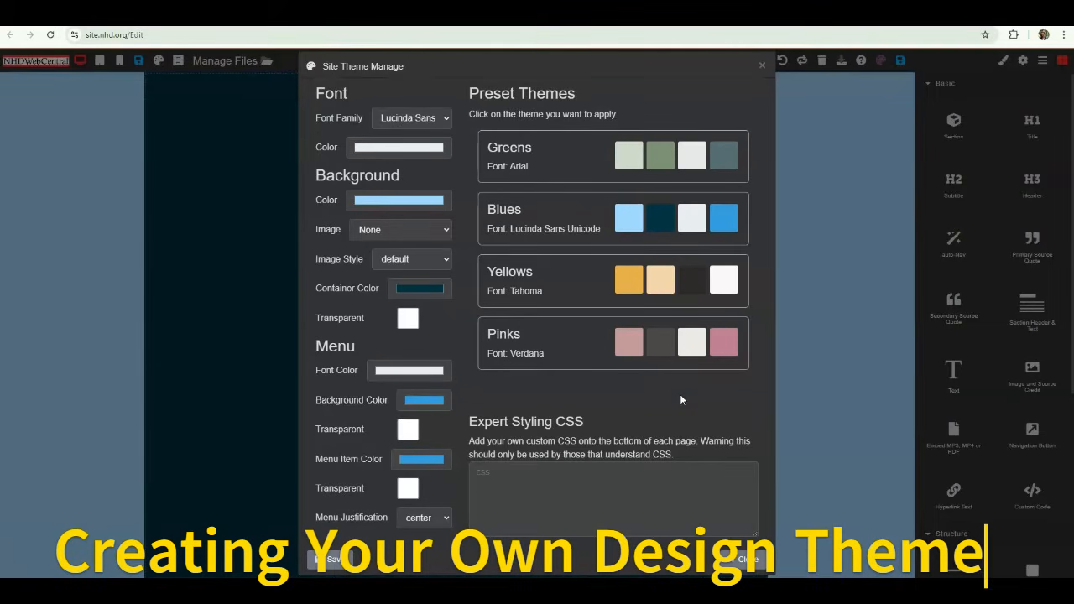
{"action": "left_click", "coordinate": [680, 362]}
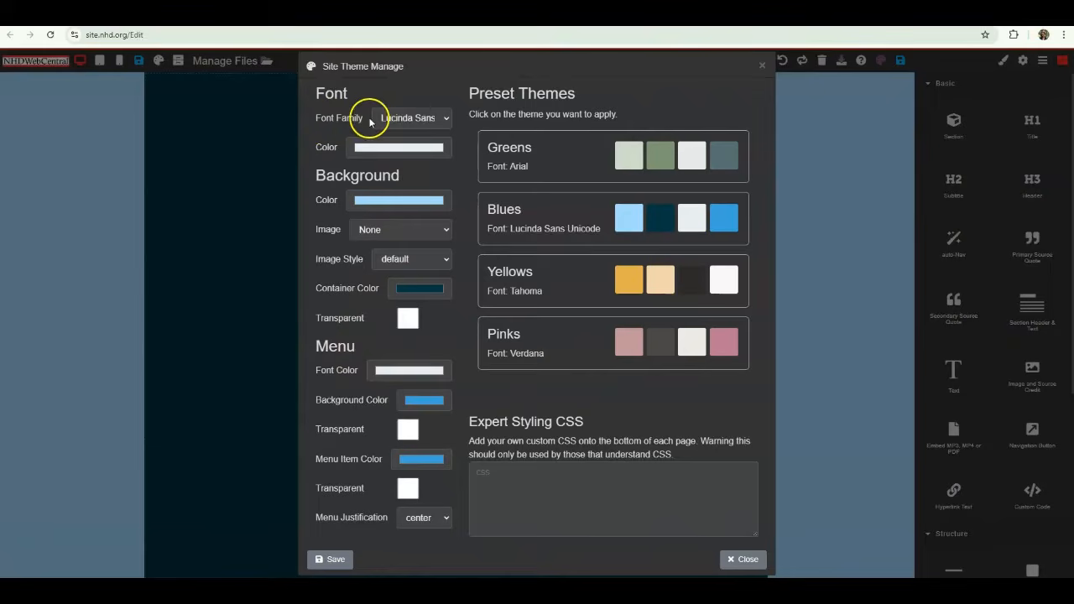
{"action": "left_click", "coordinate": [405, 119]}
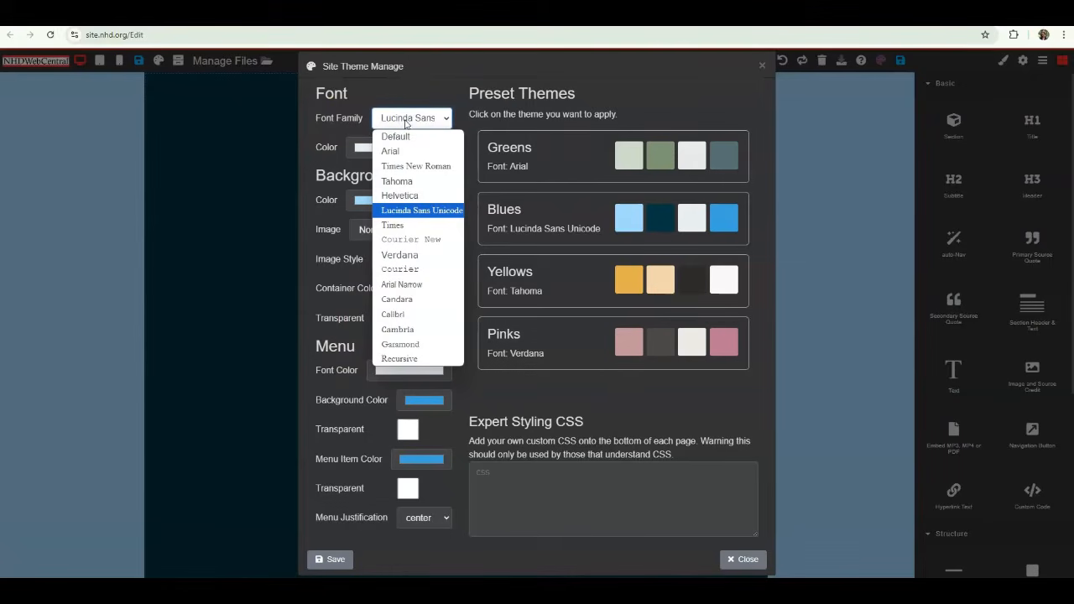
{"action": "left_click", "coordinate": [406, 122]}
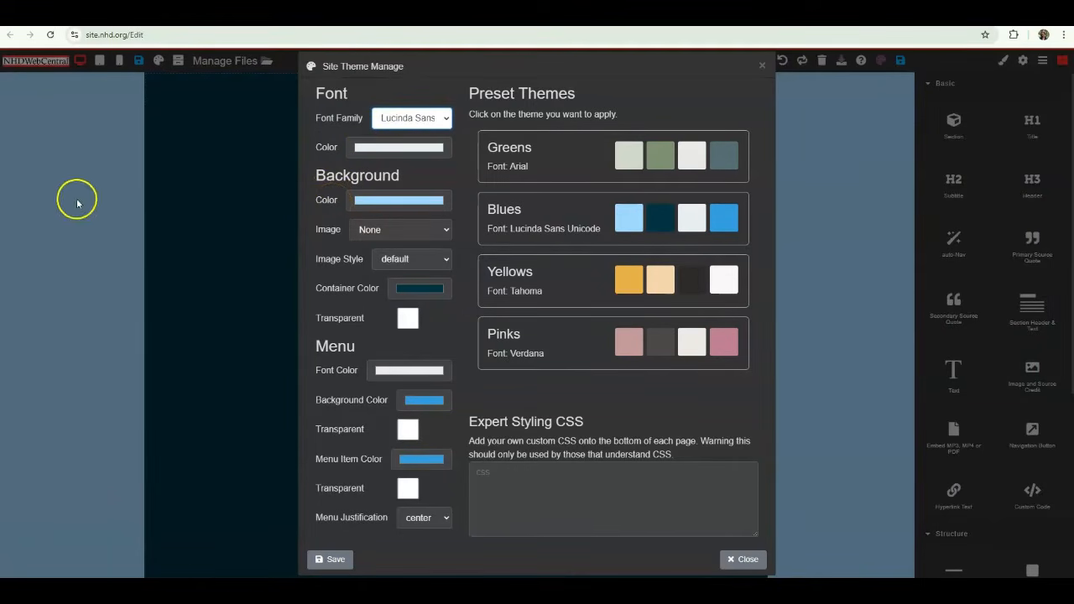
{"action": "left_click", "coordinate": [371, 231]}
{"action": "left_click", "coordinate": [372, 233]}
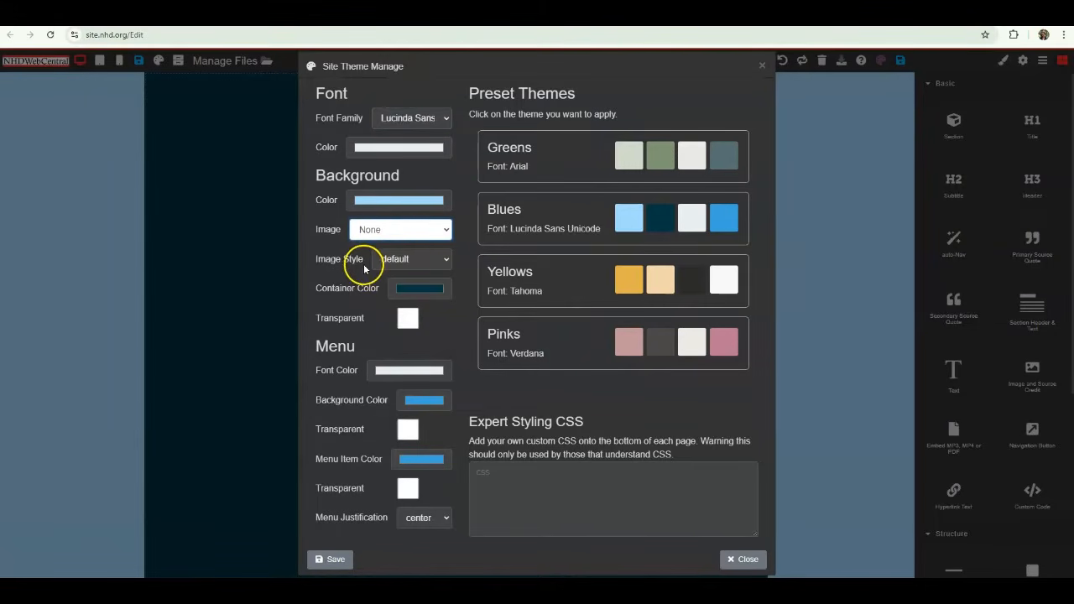
{"action": "left_click", "coordinate": [390, 260]}
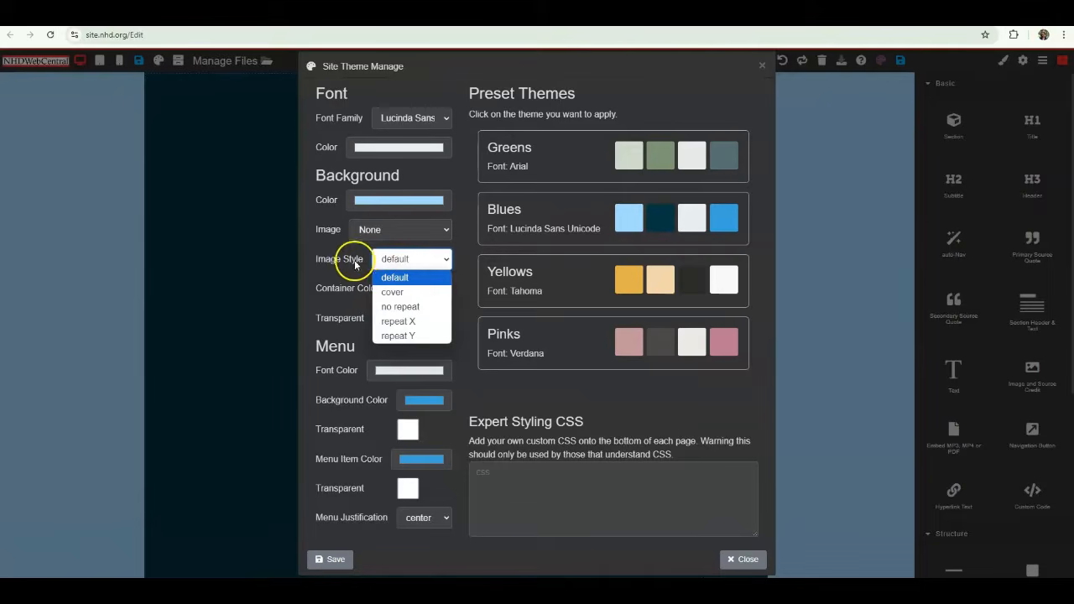
{"action": "left_click", "coordinate": [383, 263]}
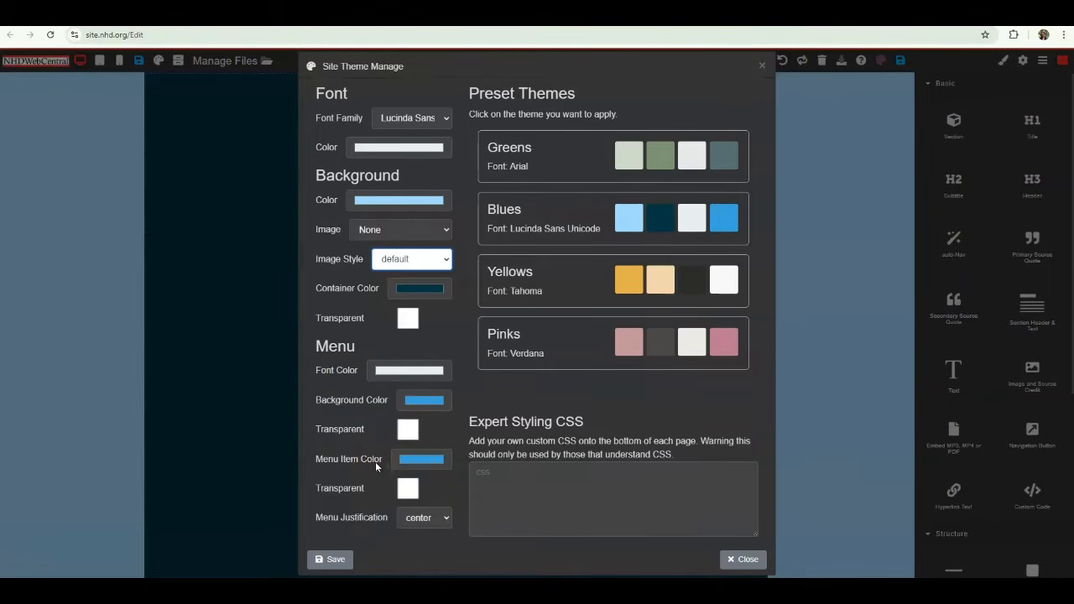
{"action": "left_click", "coordinate": [432, 518]}
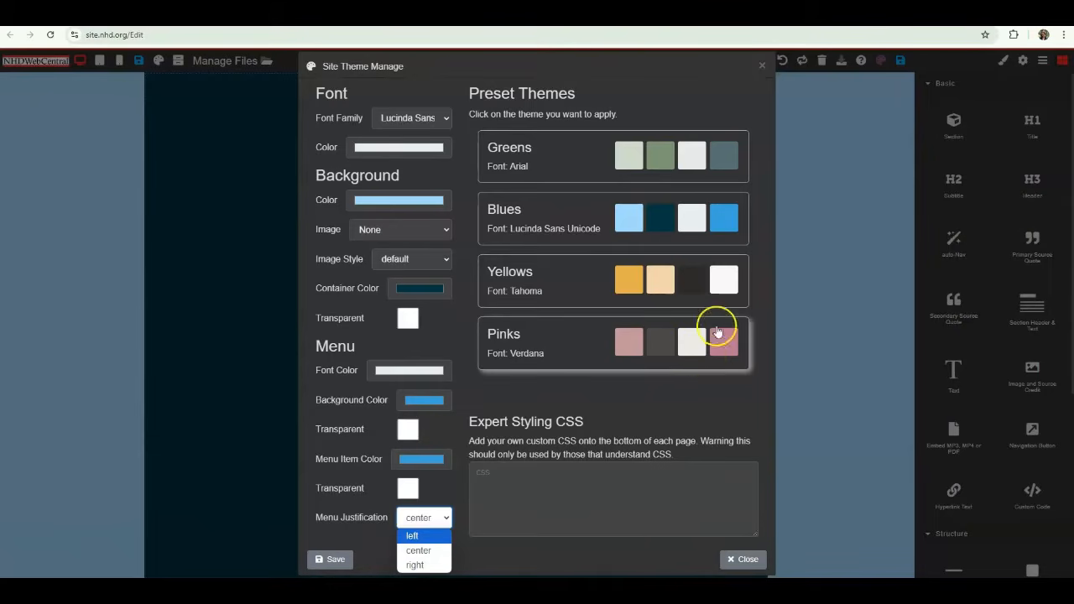
Step: Apply the Greens preset in place of the current theme and save the site theme
{"action": "left_click", "coordinate": [654, 149]}
{"action": "left_click", "coordinate": [342, 562]}
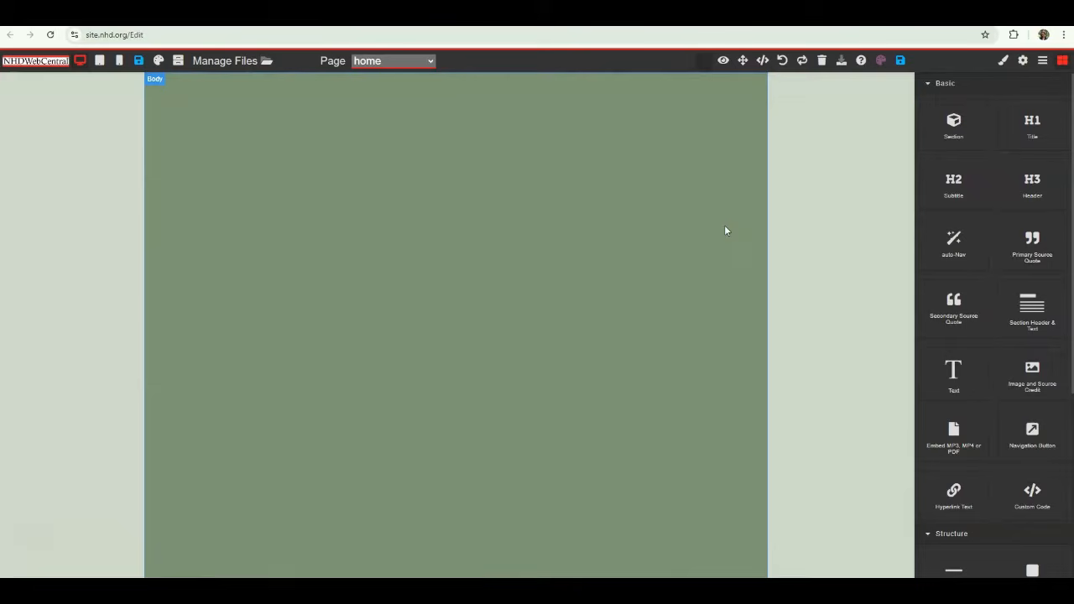
Step: Add a Title block to the top of the empty home page
{"action": "left_click_drag", "start_coordinate": [1012, 141], "coordinate": [1031, 155]}
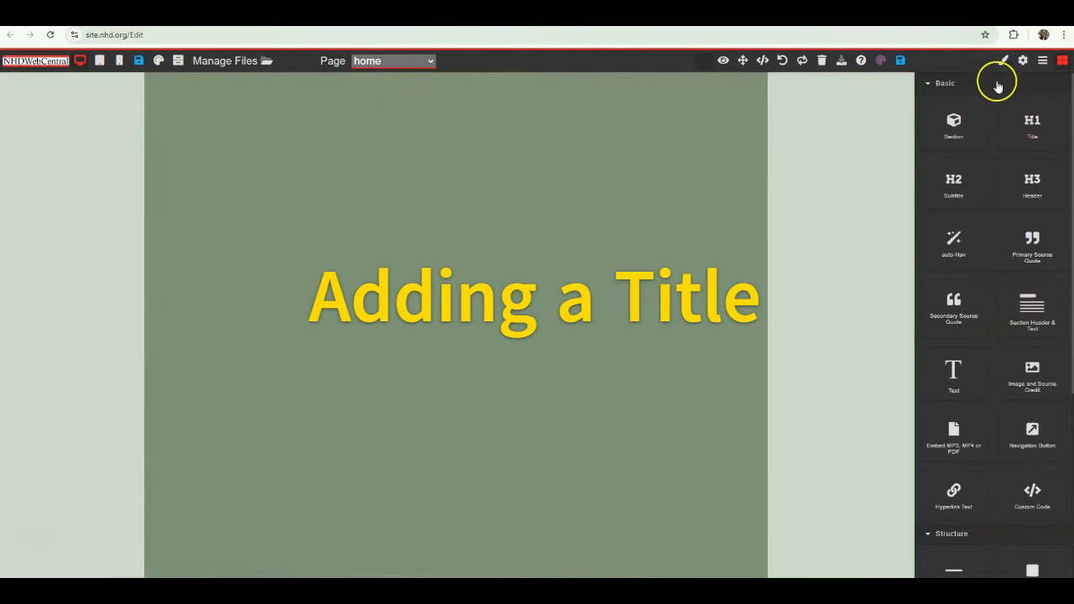
{"action": "left_click_drag", "start_coordinate": [1031, 120], "coordinate": [597, 149]}
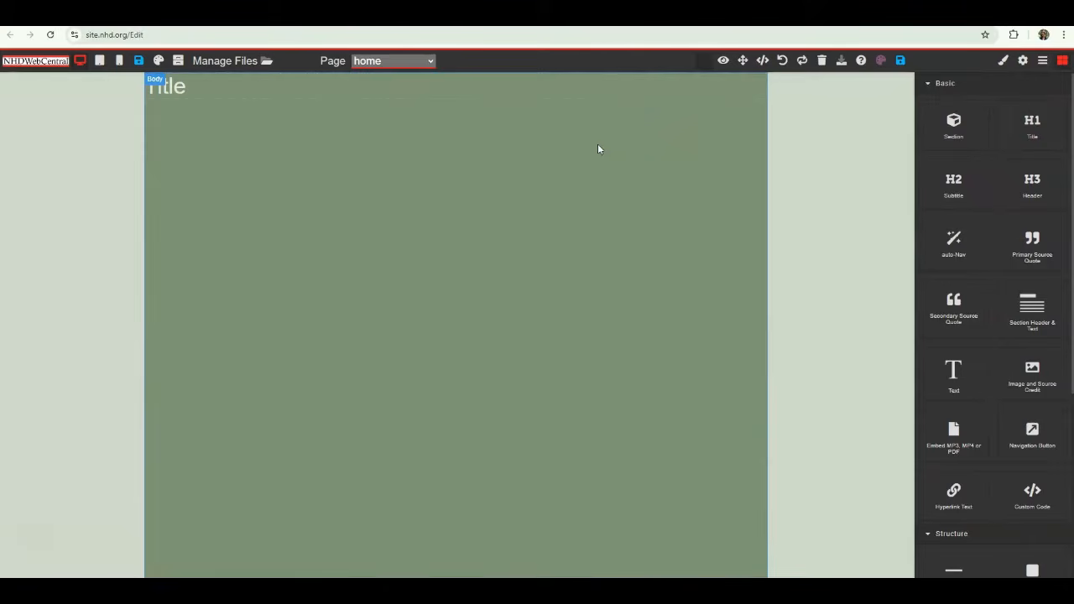
{"action": "double_click", "coordinate": [170, 89]}
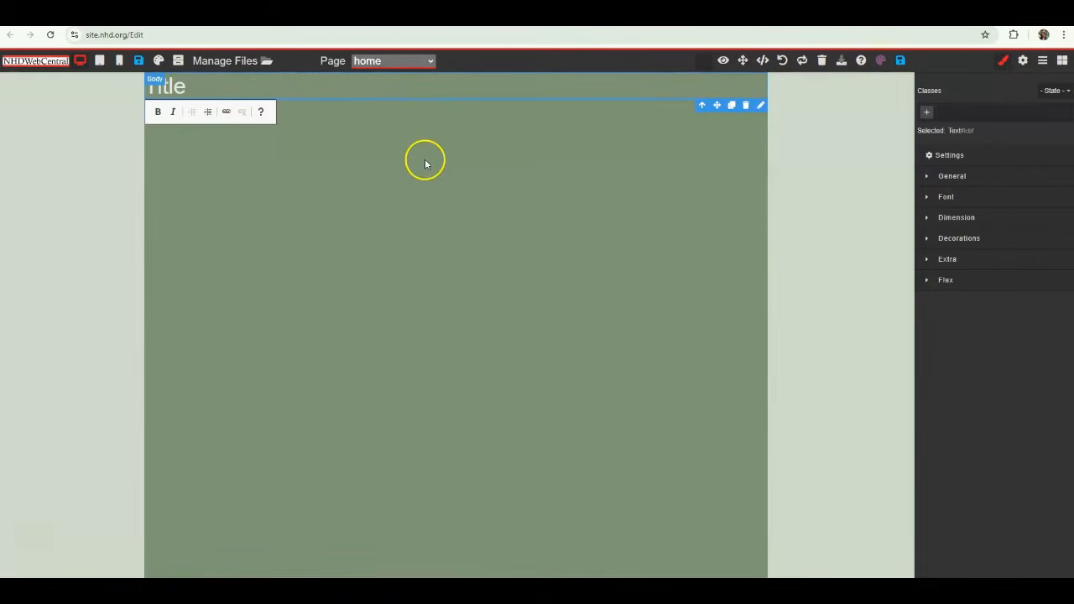
Step: Add a Subtitle block and a Header block below the title
{"action": "left_click", "coordinate": [1062, 61]}
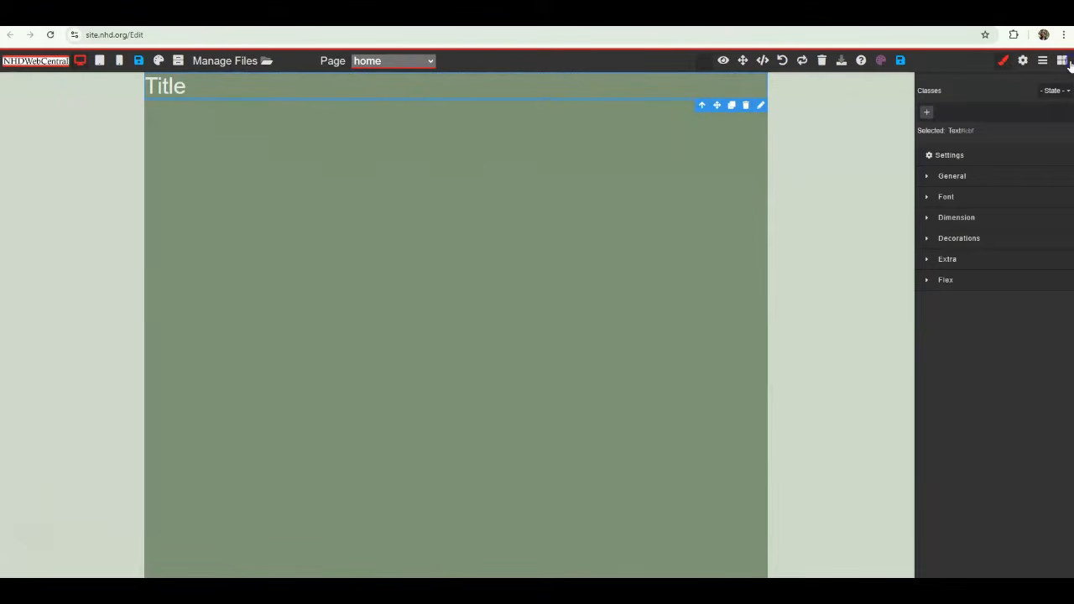
{"action": "left_click_drag", "start_coordinate": [954, 179], "coordinate": [642, 173]}
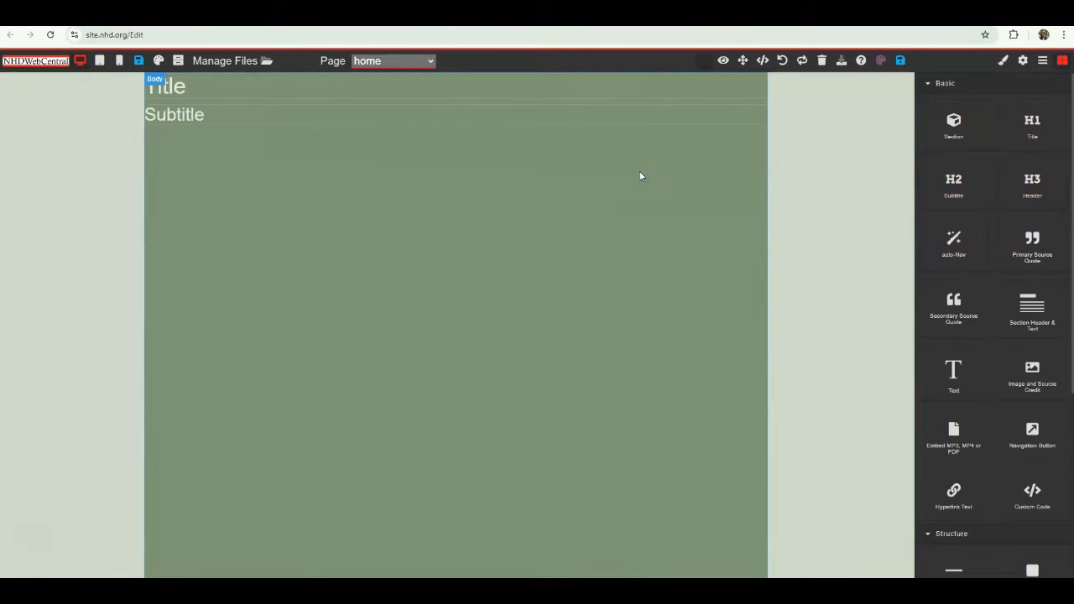
{"action": "left_click_drag", "start_coordinate": [998, 179], "coordinate": [538, 194]}
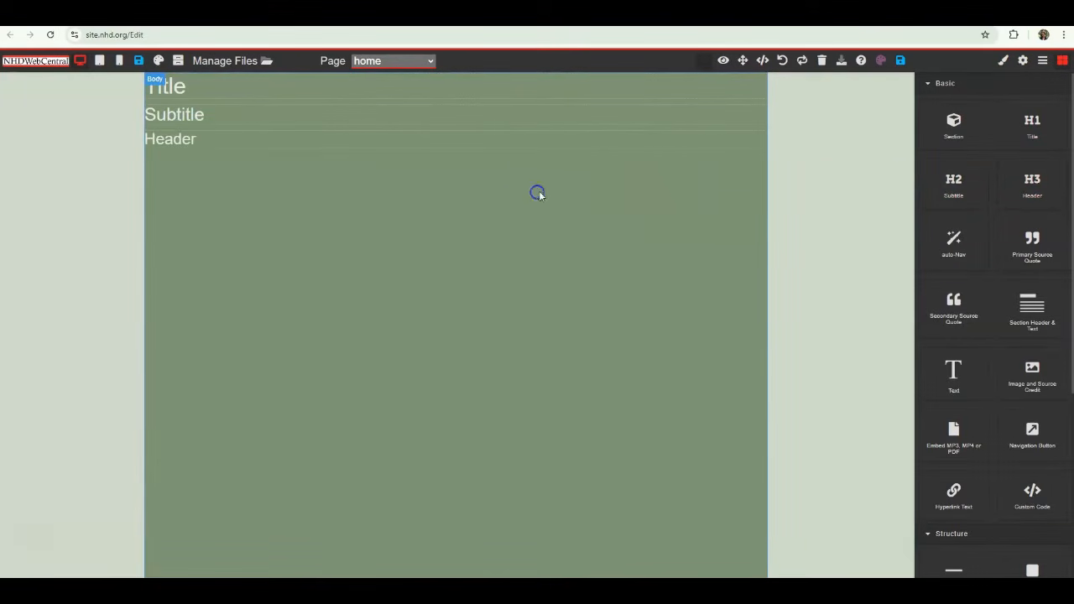
Step: Delete the Subtitle and Header blocks, keeping only the title on the page
{"action": "left_click", "coordinate": [168, 84]}
{"action": "left_click", "coordinate": [185, 114]}
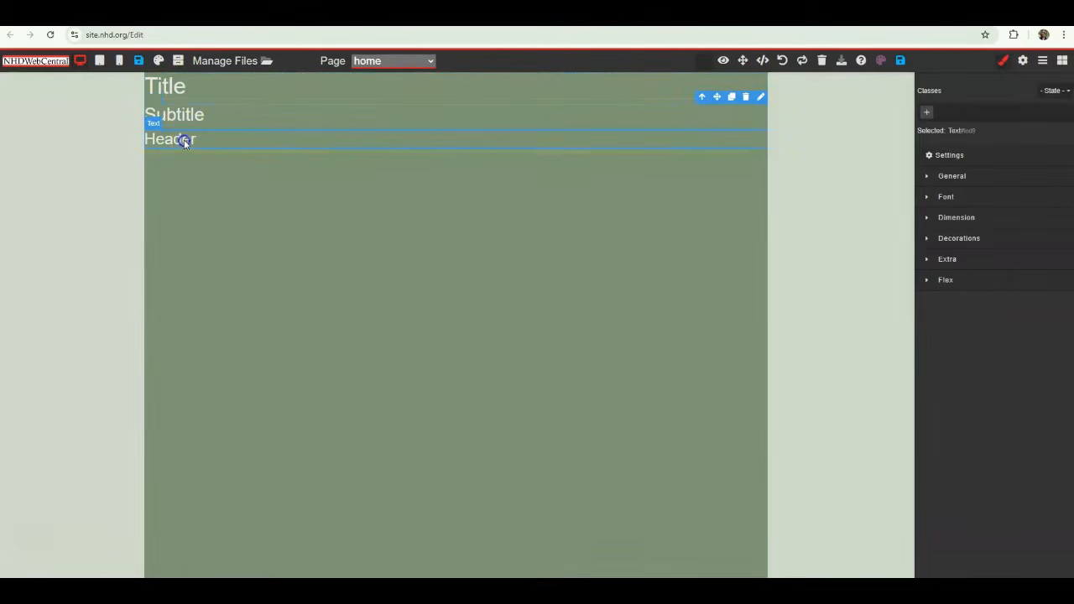
{"action": "left_click", "coordinate": [745, 96]}
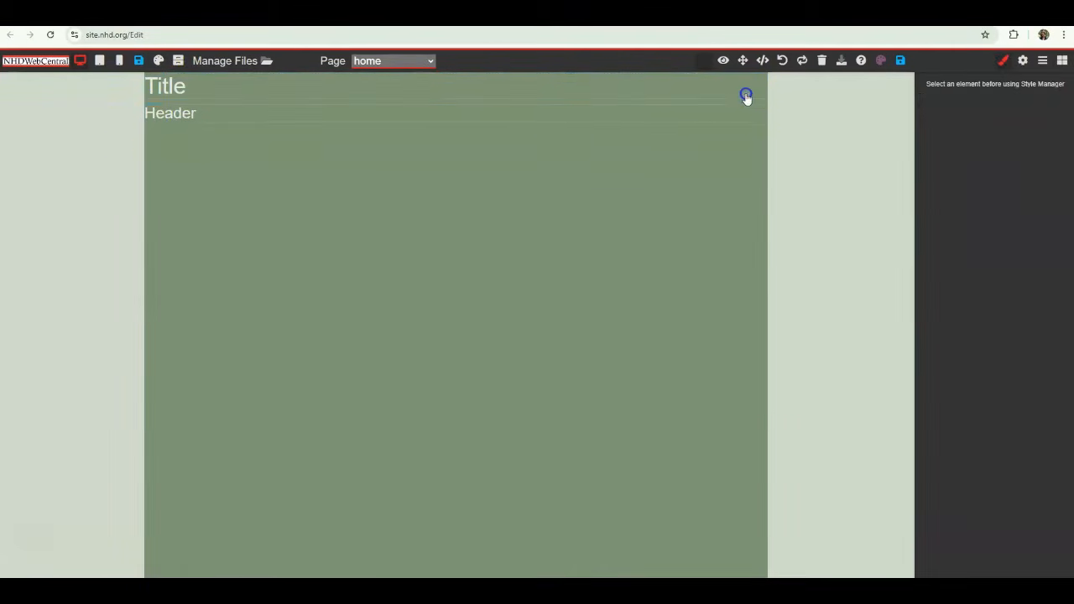
{"action": "left_click", "coordinate": [745, 99]}
{"action": "left_click", "coordinate": [745, 98]}
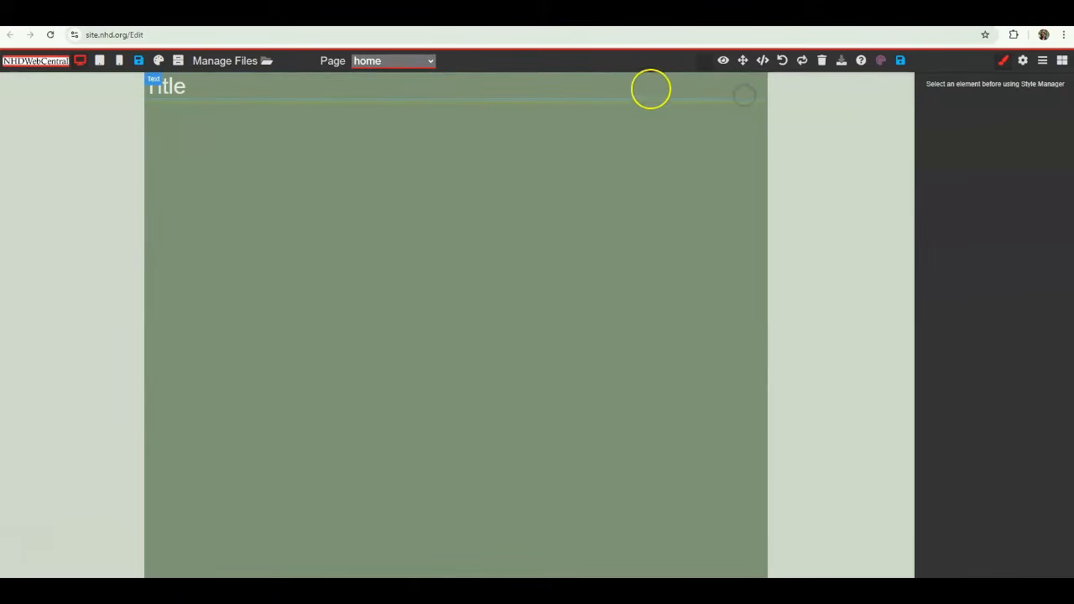
Step: Replace the placeholder title text with "The Triangle Shirtwaist Factory Fire: A Turning Point in Safety"
{"action": "left_click", "coordinate": [159, 77]}
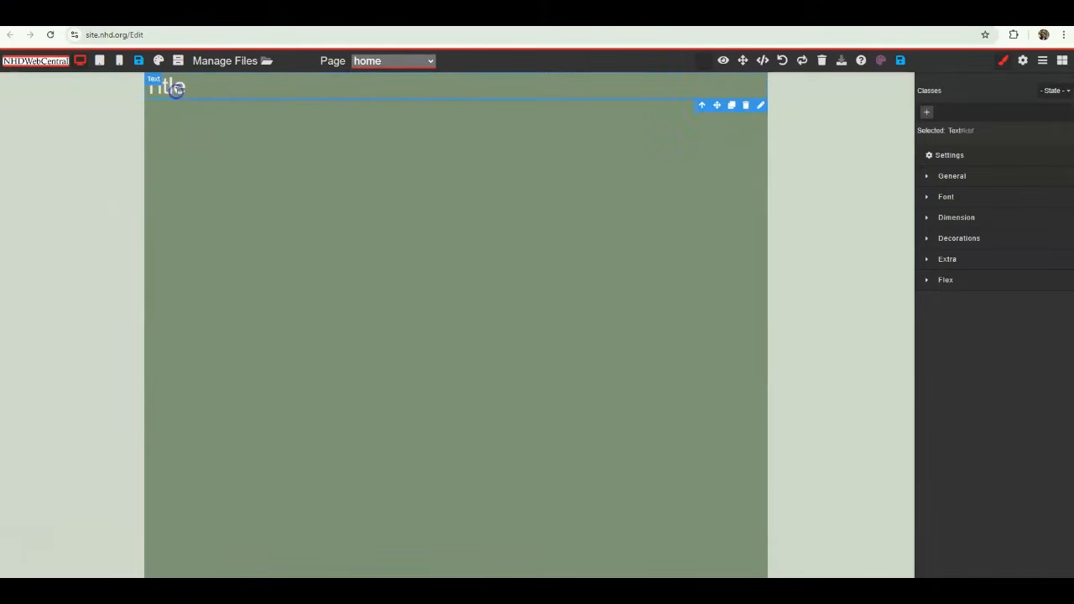
{"action": "double_click", "coordinate": [168, 85]}
{"action": "left_click_drag", "start_coordinate": [191, 87], "coordinate": [149, 87]}
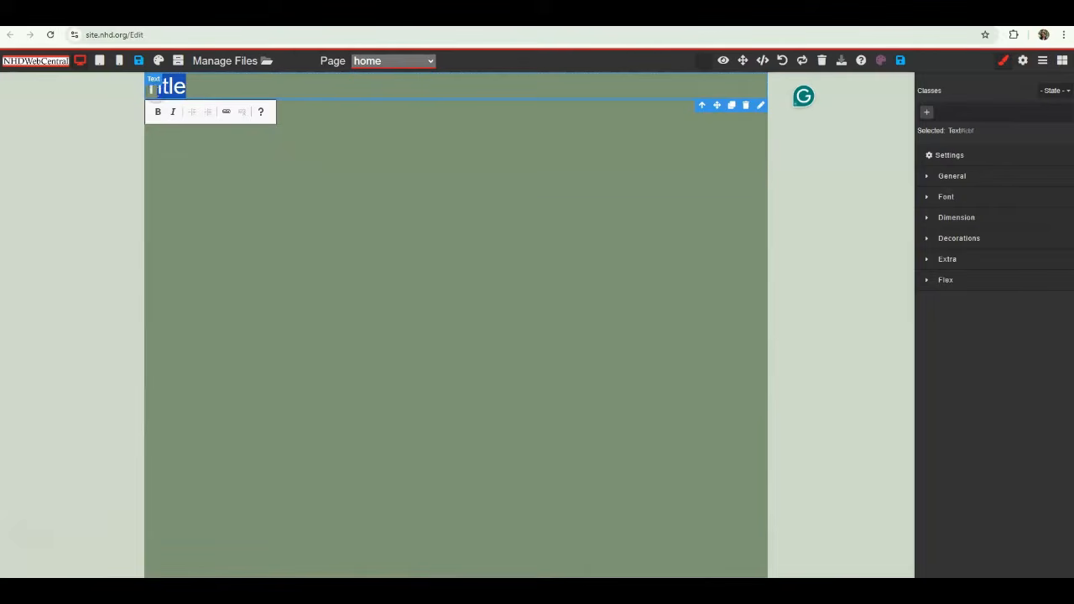
{"action": "type", "text": "The Triange Shirtwaist Factory Fire: A"}
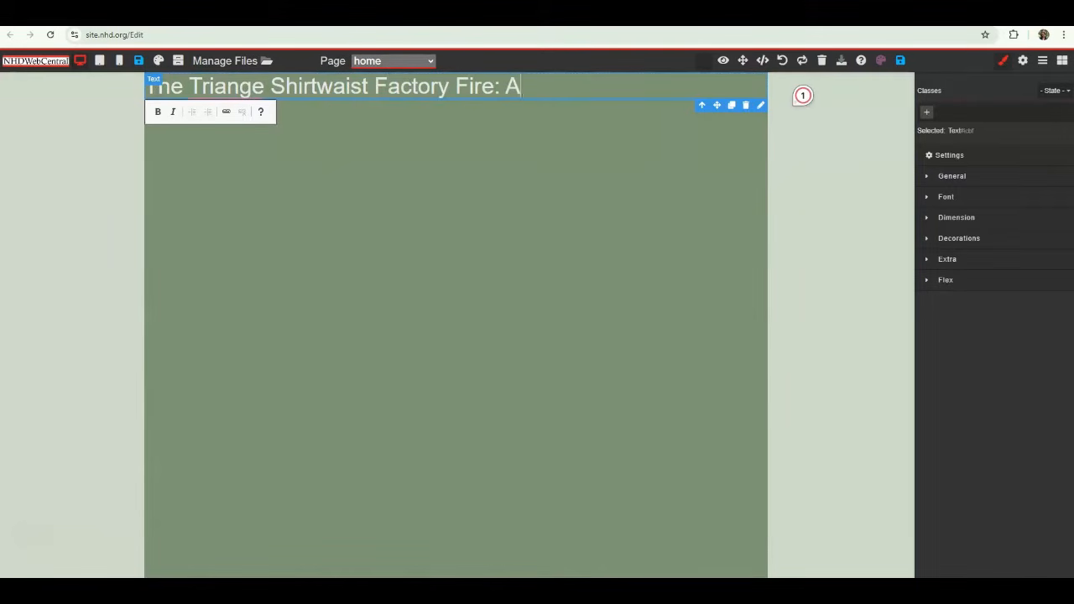
{"action": "type", "text": "rning Point in Safety"}
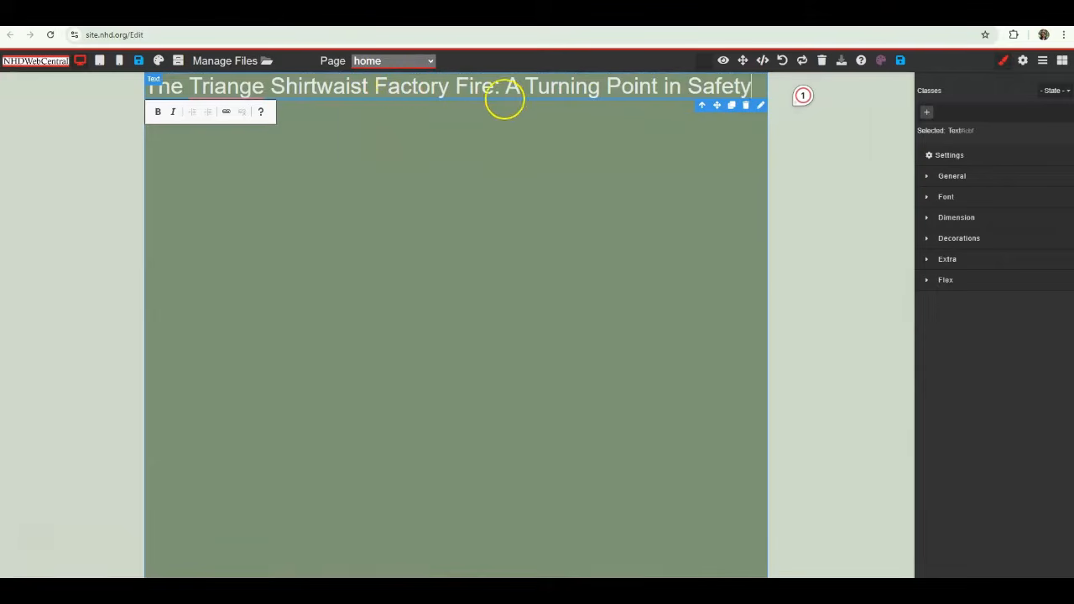
{"action": "left_click", "coordinate": [253, 87]}
{"action": "type", "text": "l"}
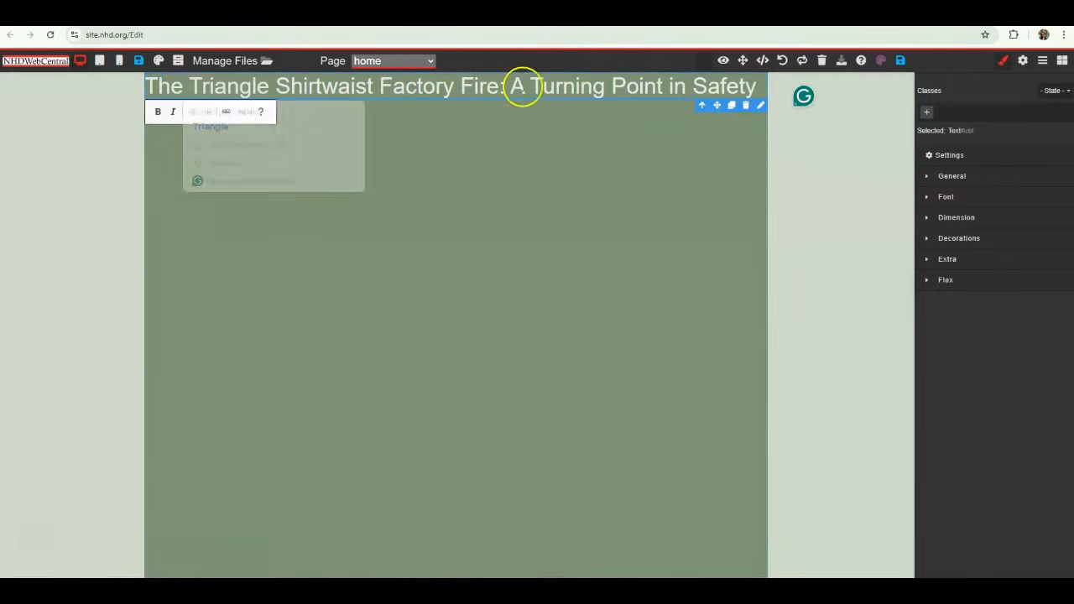
Step: Insert a line break in the title so that "A Turning Point in Safety" starts on its own line
{"action": "left_click", "coordinate": [546, 133]}
{"action": "left_click", "coordinate": [509, 82]}
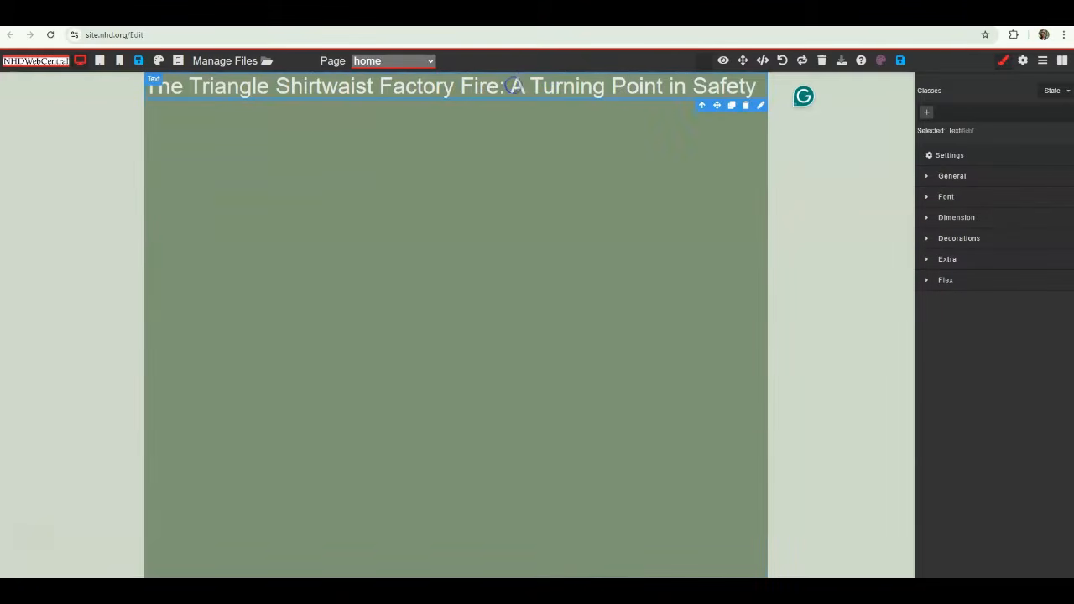
{"action": "triple_click", "coordinate": [515, 87]}
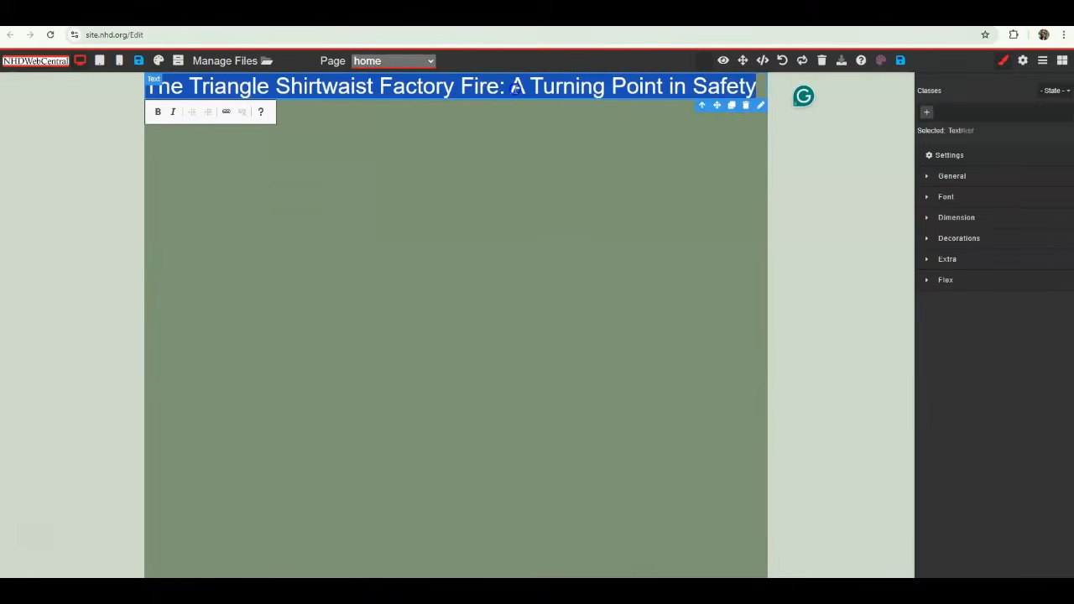
{"action": "left_click", "coordinate": [539, 149]}
{"action": "double_click", "coordinate": [516, 87]}
{"action": "double_click", "coordinate": [515, 87]}
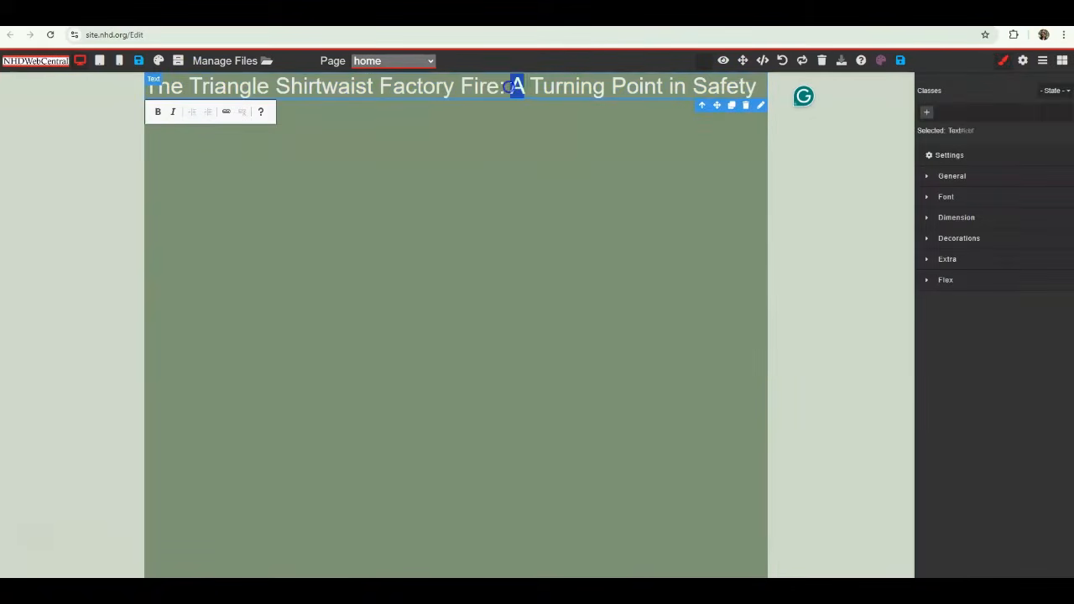
{"action": "key", "text": "Left"}
{"action": "key", "text": "Return"}
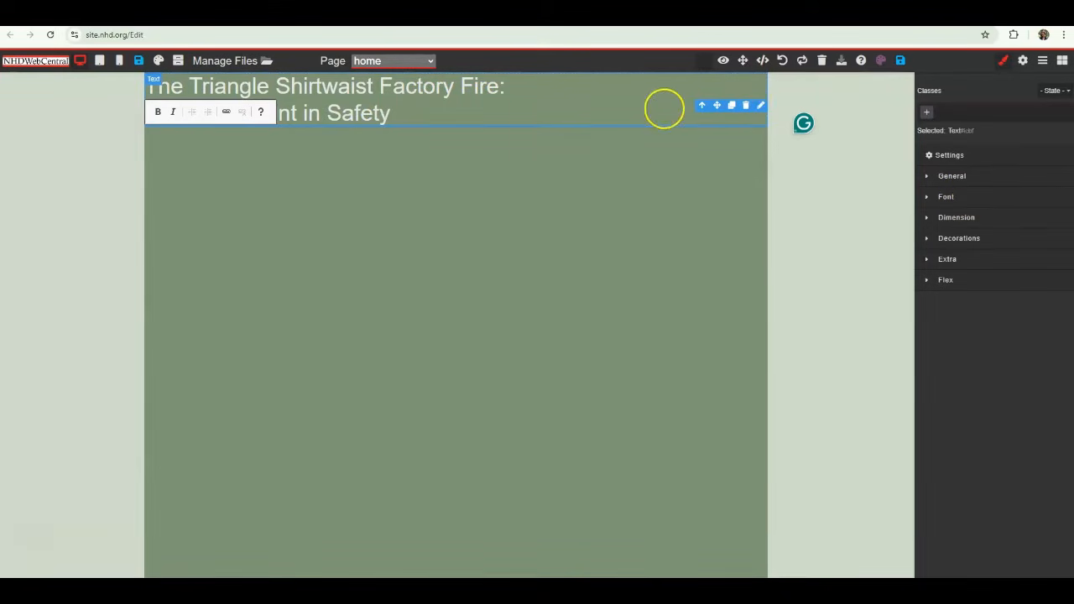
Step: Set the title's font size to 60 px and its weight to Bold
{"action": "left_click", "coordinate": [948, 221]}
{"action": "left_click", "coordinate": [938, 200]}
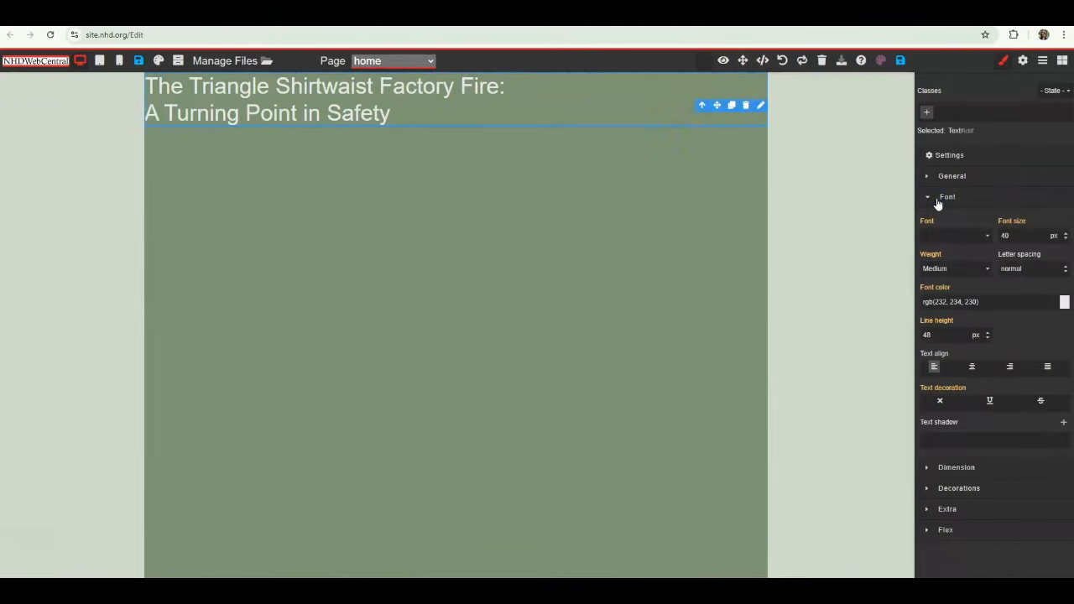
{"action": "left_click", "coordinate": [1018, 236]}
{"action": "type", "text": "60"}
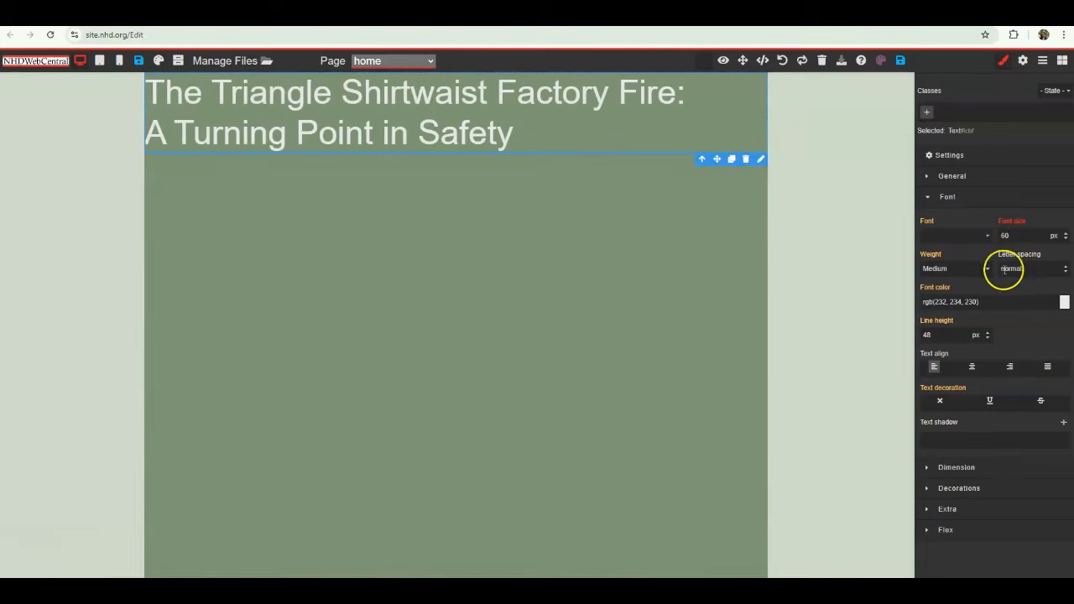
{"action": "left_click", "coordinate": [961, 270]}
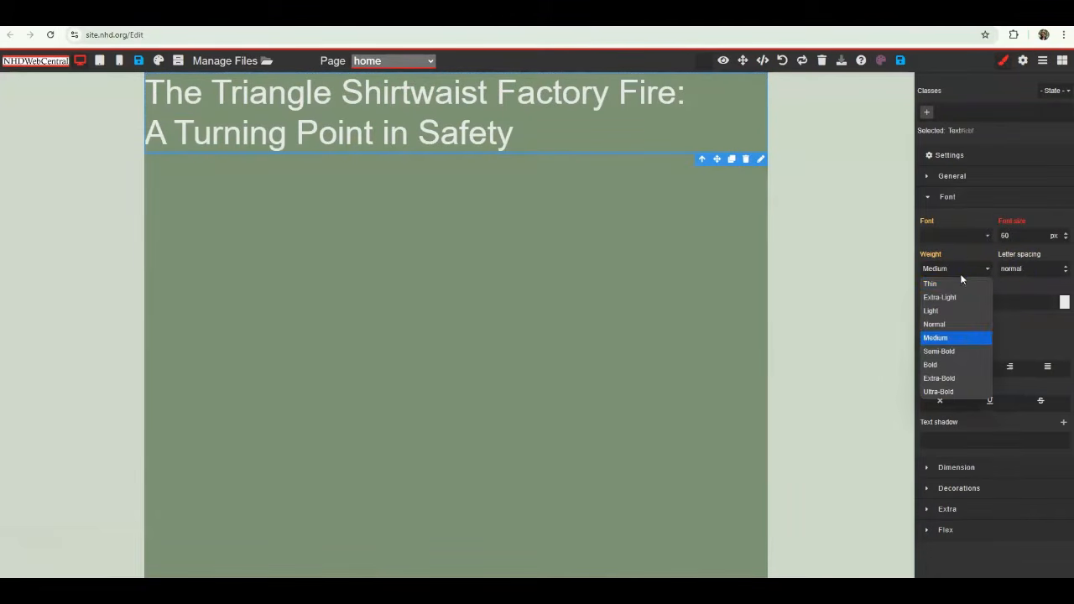
{"action": "left_click", "coordinate": [940, 366]}
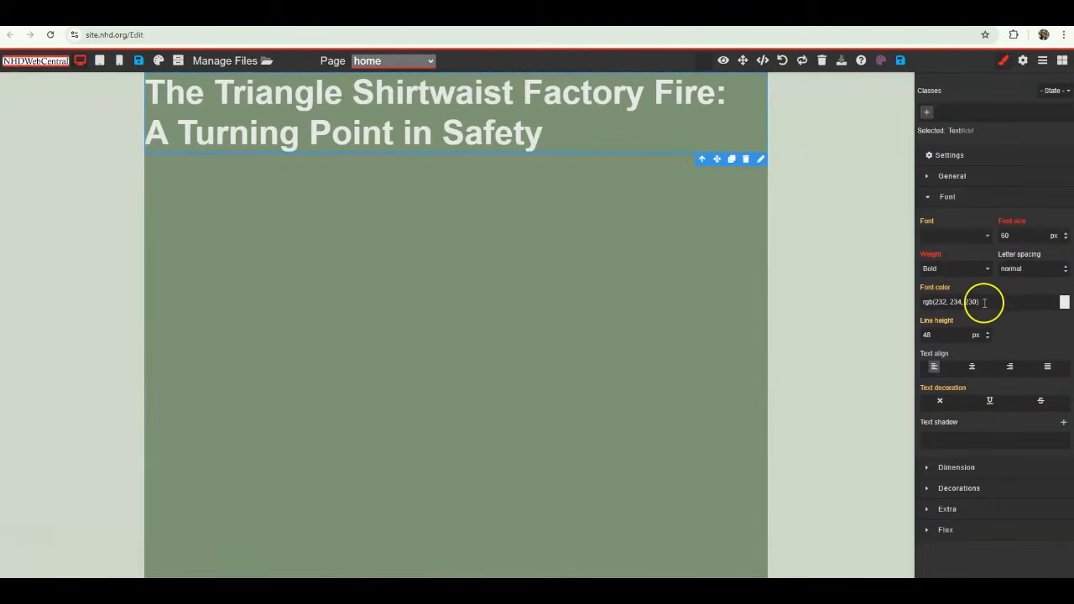
Step: Center-align the title with no text decoration and open its list of fonts
{"action": "left_click", "coordinate": [932, 367]}
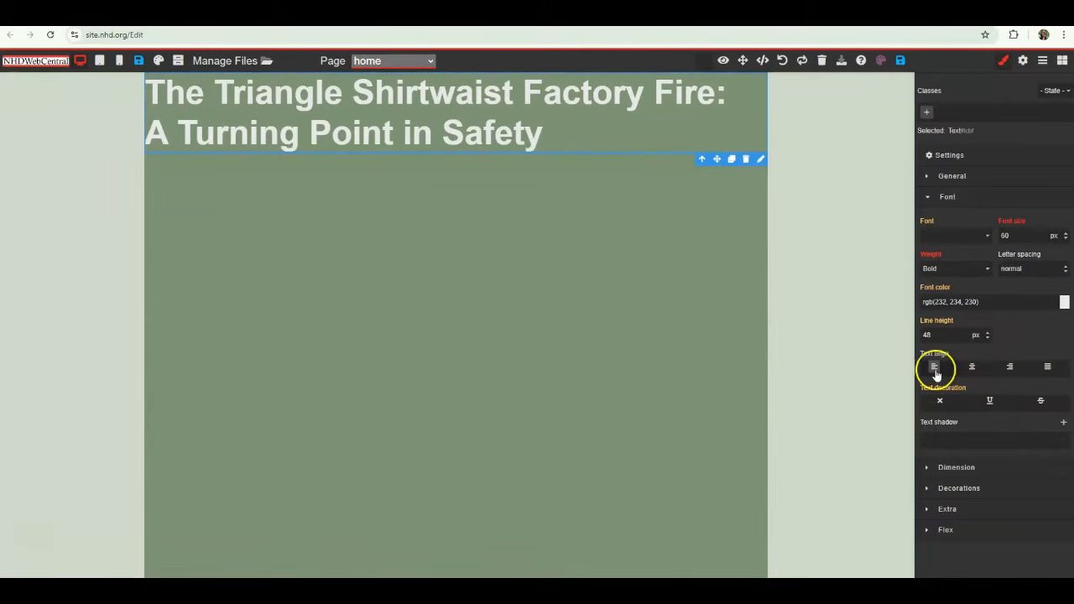
{"action": "left_click", "coordinate": [971, 369]}
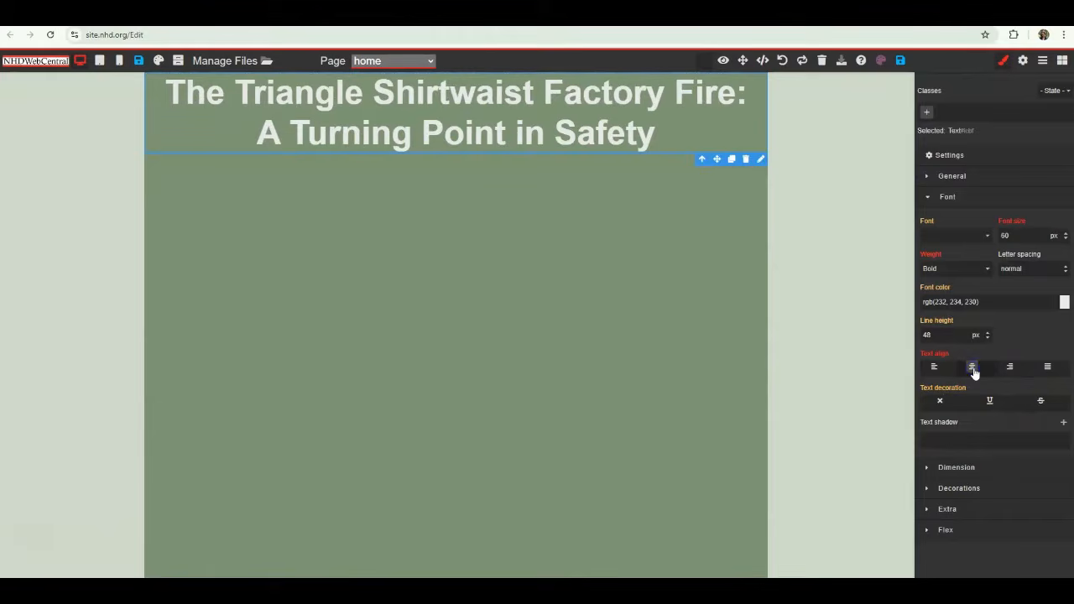
{"action": "left_click", "coordinate": [989, 402]}
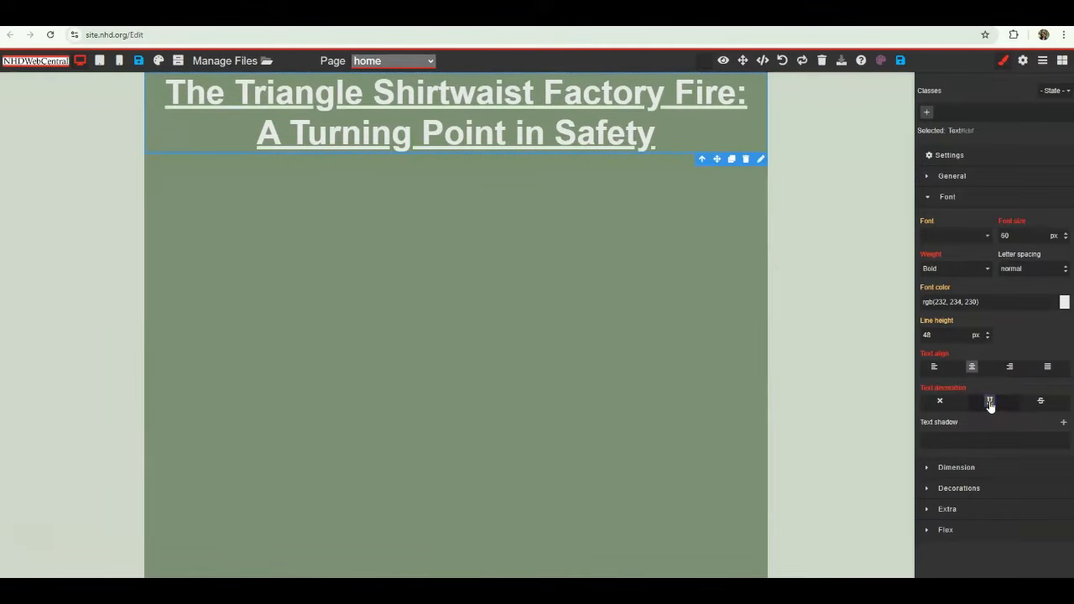
{"action": "left_click", "coordinate": [938, 402]}
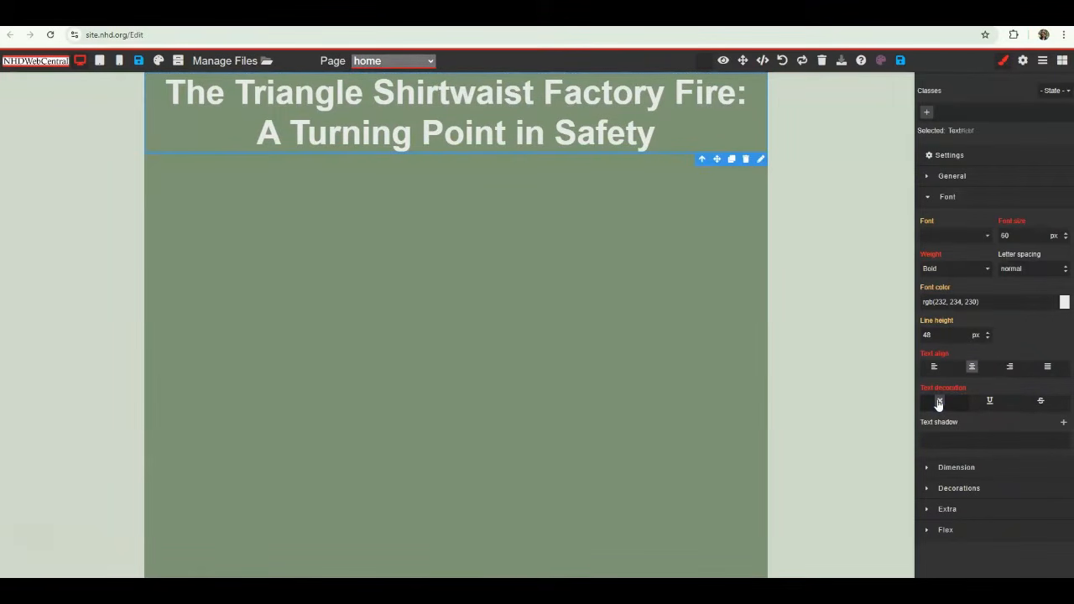
{"action": "left_click", "coordinate": [961, 237]}
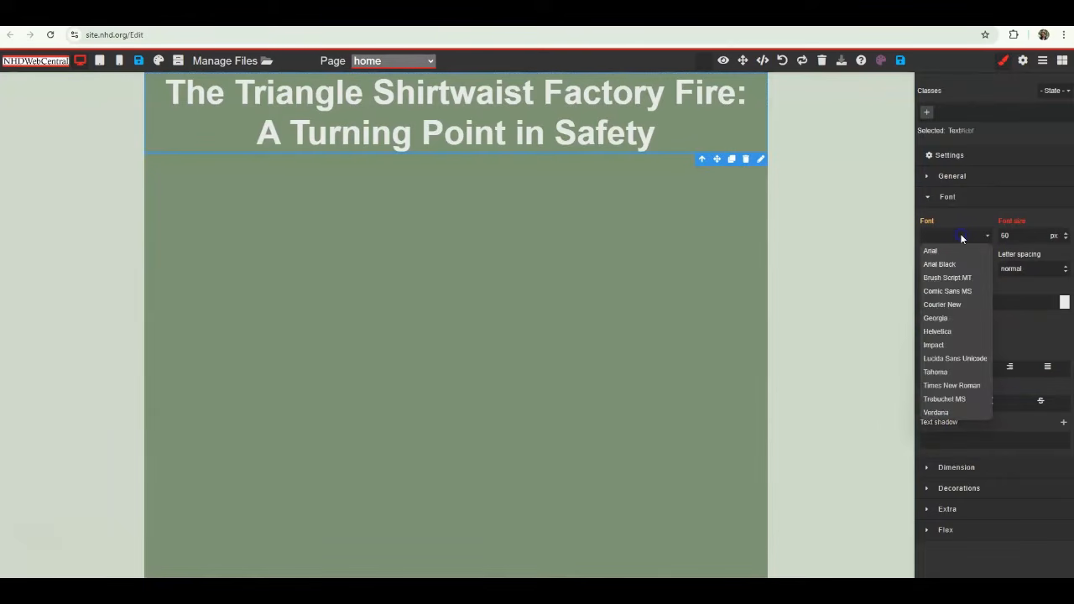
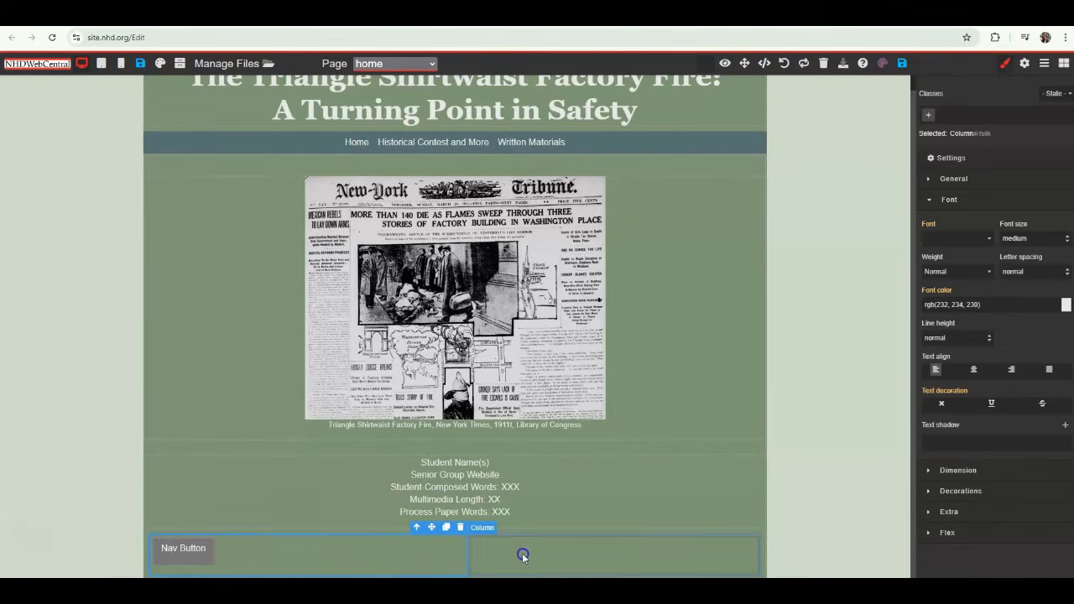
Step: Delete the empty column beside the Nav Button and select the remaining column
{"action": "left_click", "coordinate": [523, 557]}
{"action": "left_click", "coordinate": [753, 527]}
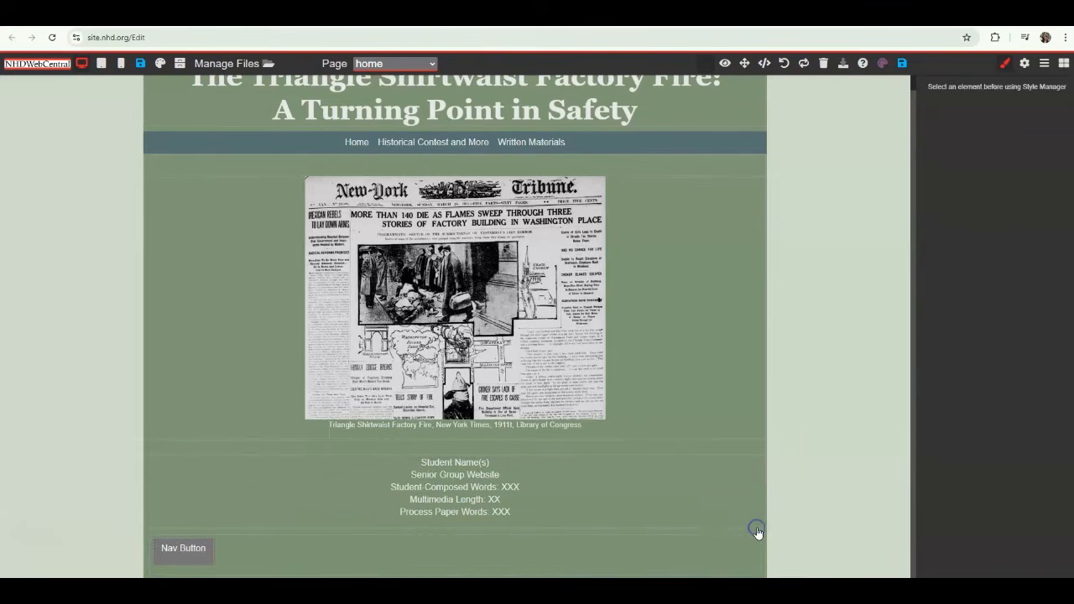
{"action": "left_click", "coordinate": [720, 557]}
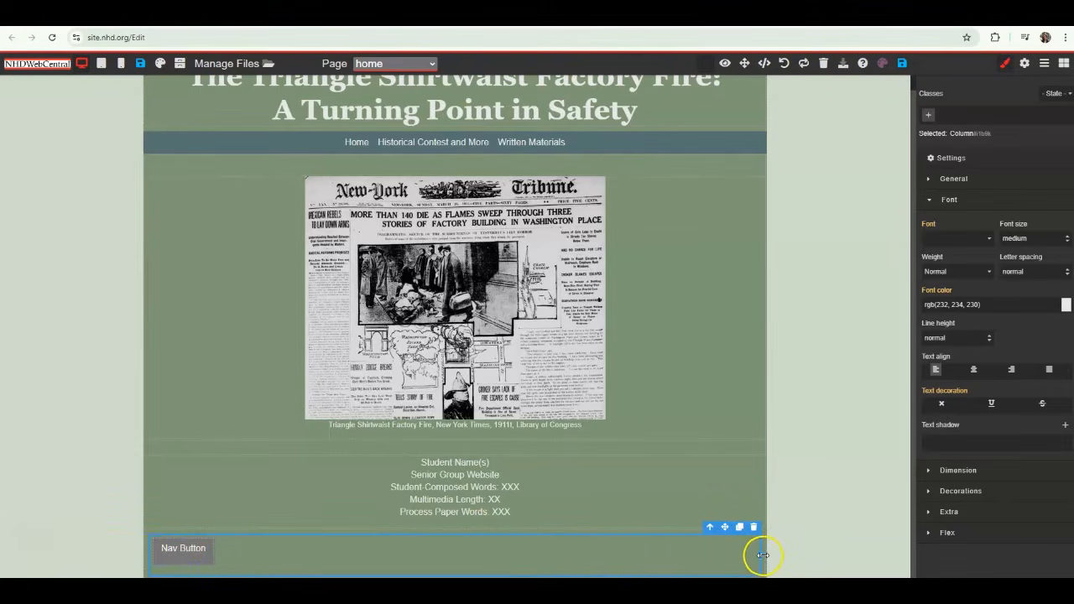
{"action": "mouse_move", "coordinate": [761, 556]}
{"action": "left_mouse_down"}
{"action": "mouse_move", "coordinate": [674, 557]}
{"action": "mouse_move", "coordinate": [743, 559]}
{"action": "left_mouse_up"}
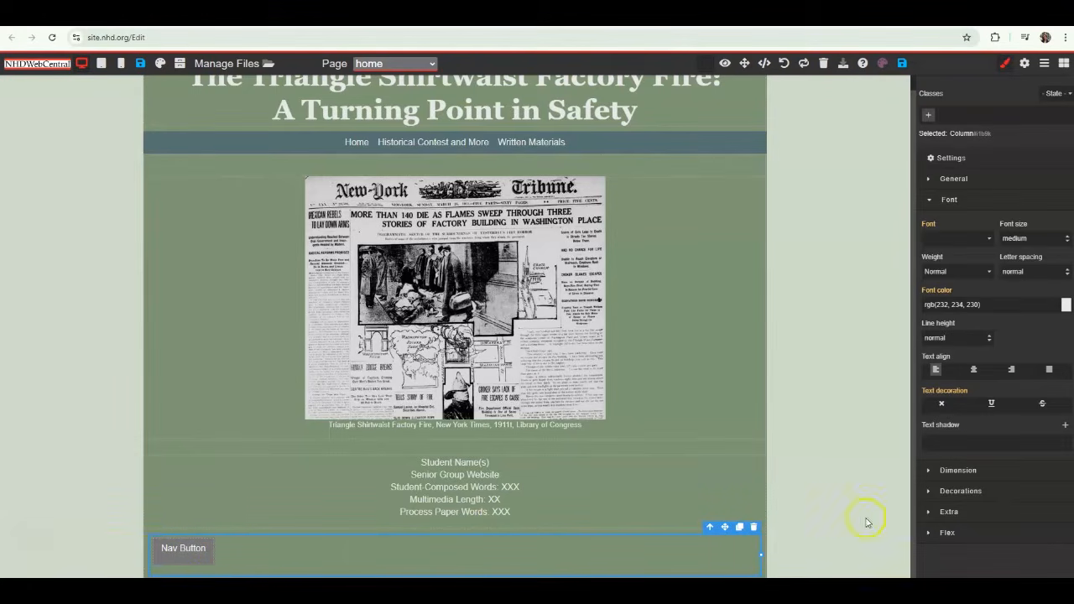
Step: Try right and left alignment on the column holding the Nav Button, and settle on center alignment
{"action": "left_click", "coordinate": [974, 370]}
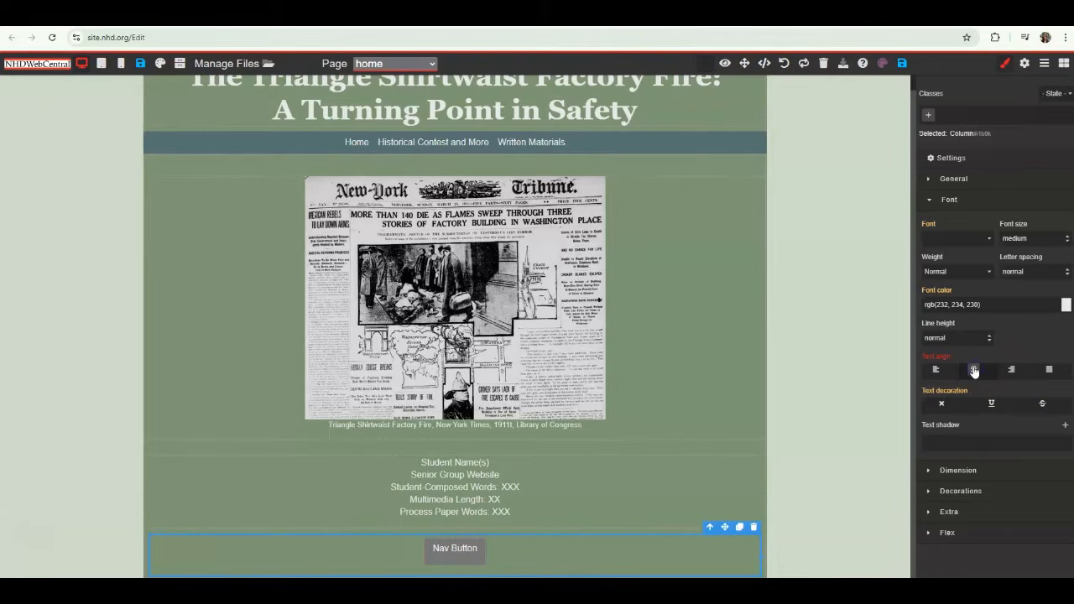
{"action": "left_click", "coordinate": [1011, 370]}
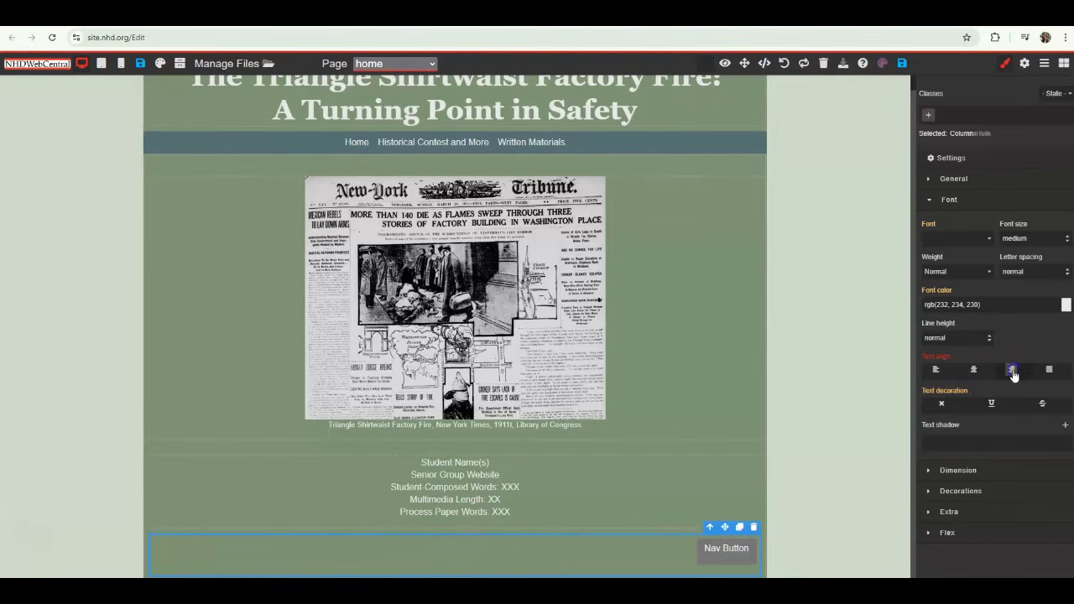
{"action": "left_click", "coordinate": [973, 370]}
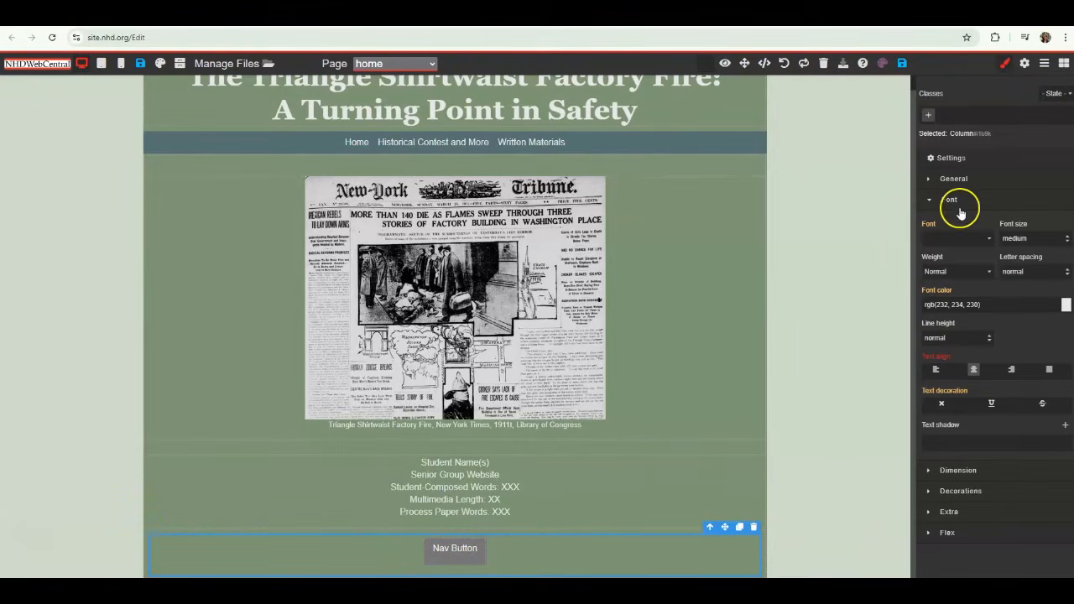
{"action": "left_click", "coordinate": [1025, 370]}
{"action": "left_click", "coordinate": [971, 372]}
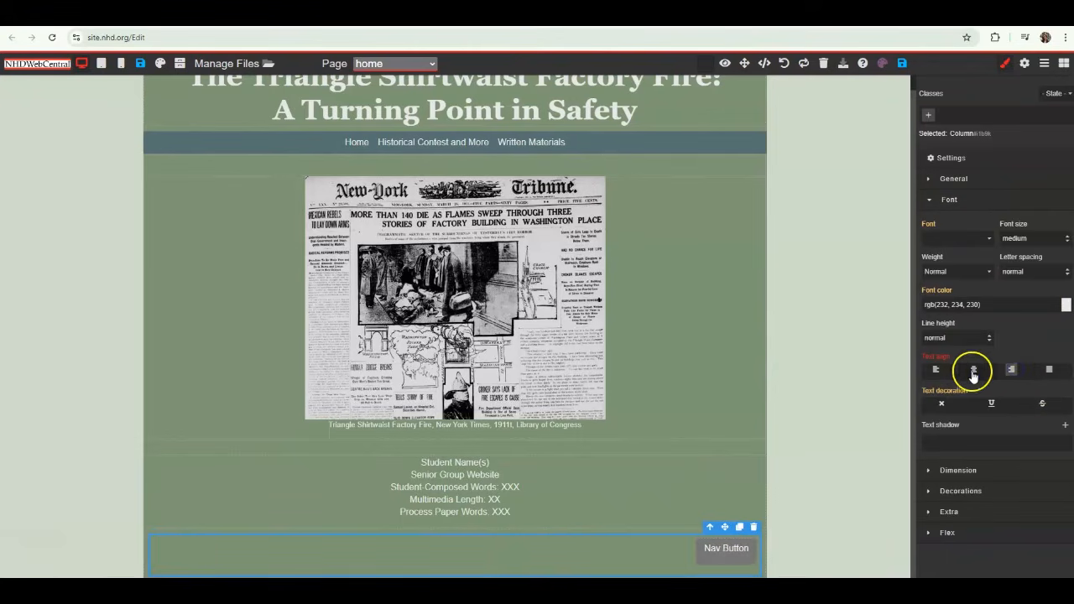
{"action": "left_click", "coordinate": [934, 371]}
{"action": "left_click", "coordinate": [972, 371]}
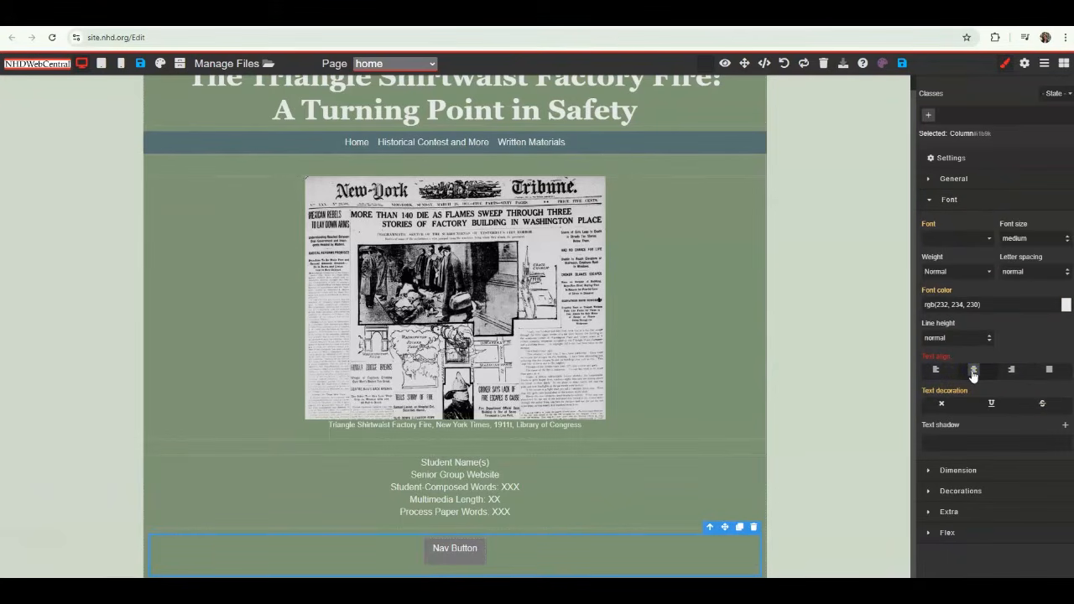
Step: Replace the Nav Button's label with "Enter Here"
{"action": "left_click", "coordinate": [445, 548]}
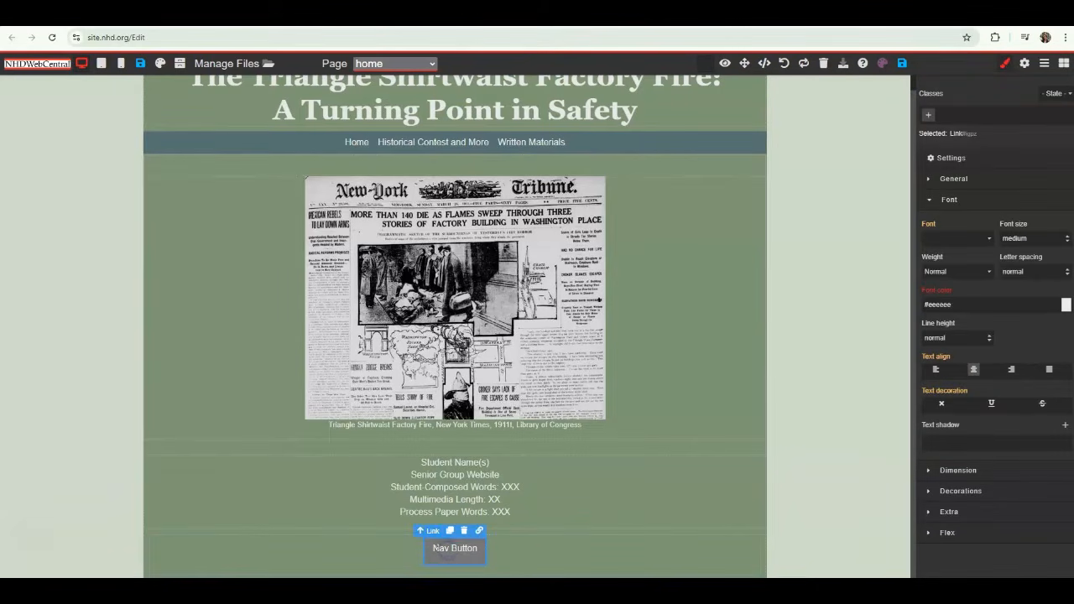
{"action": "left_click_drag", "start_coordinate": [432, 549], "coordinate": [480, 550]}
{"action": "type", "text": "E"}
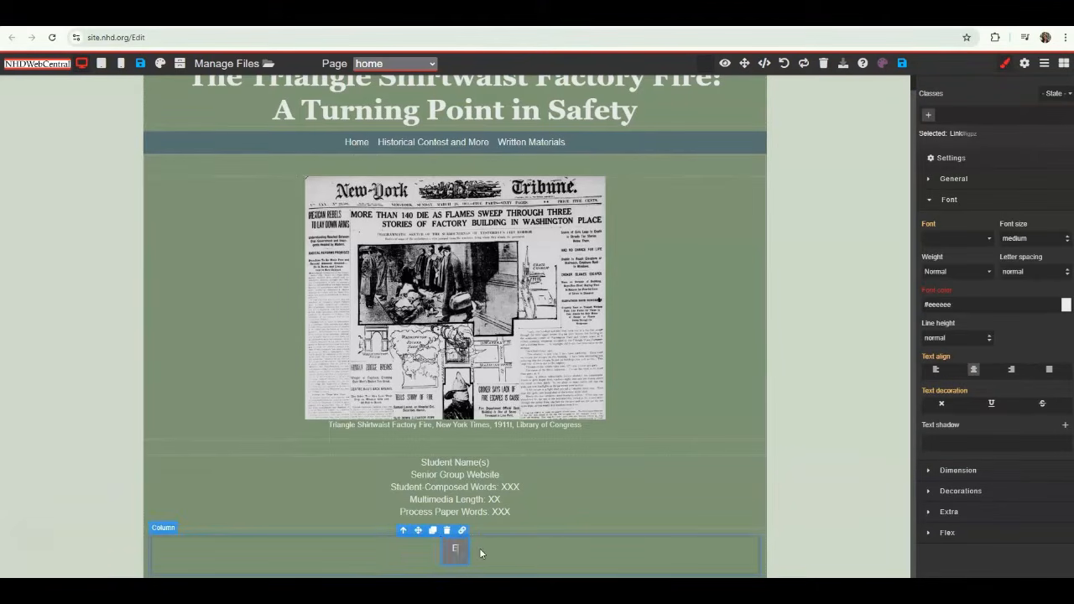
{"action": "type", "text": "nter Here"}
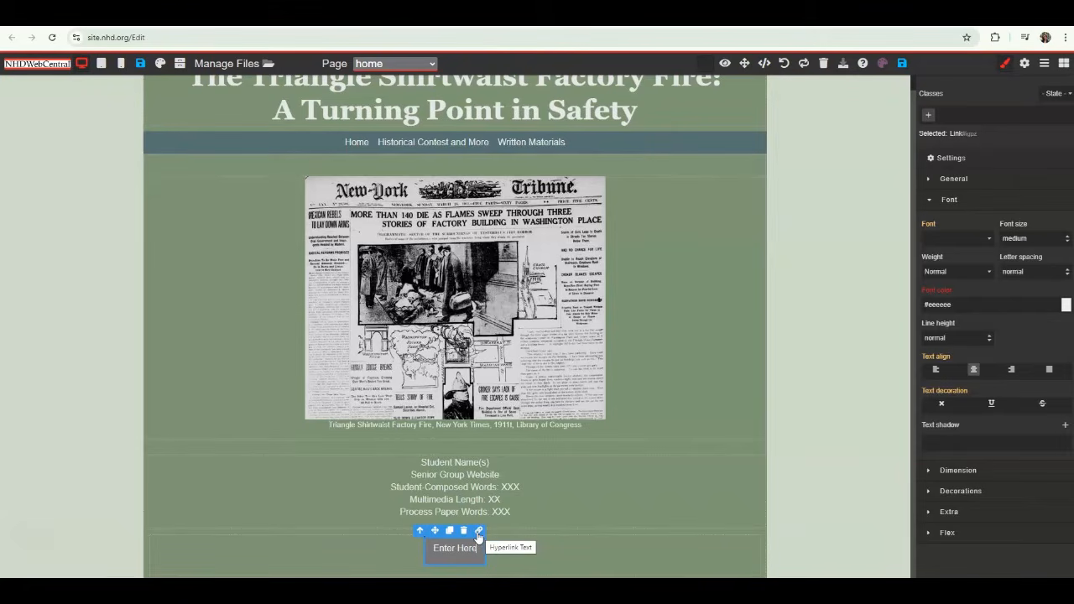
Step: Try moving Historical Contest and More below Written Materials in the navigation bar, closing the editor without saving
{"action": "left_click", "coordinate": [486, 134]}
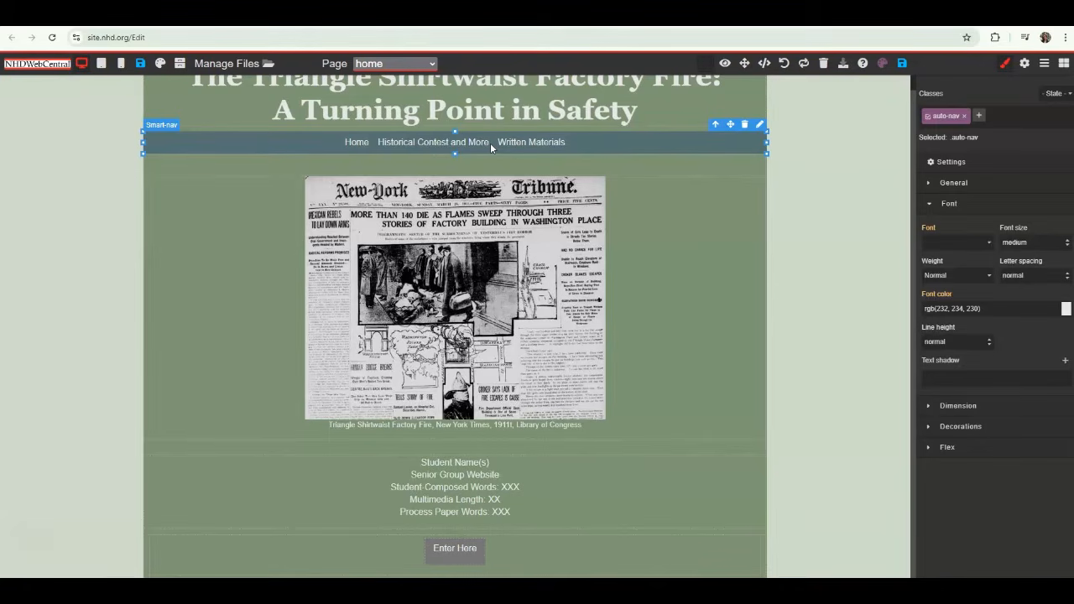
{"action": "double_click", "coordinate": [490, 142]}
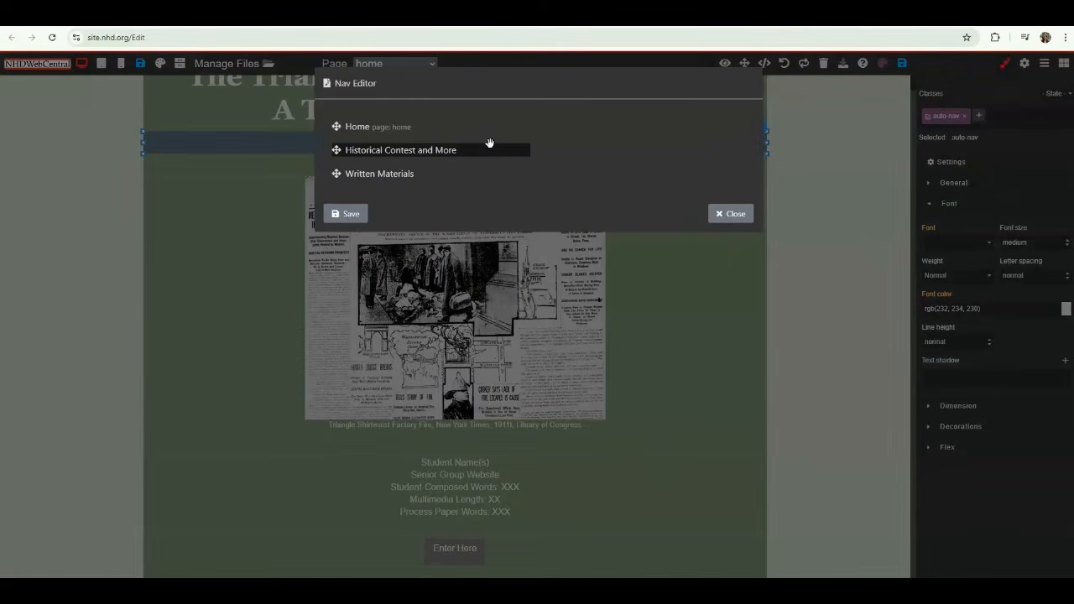
{"action": "left_click", "coordinate": [411, 150]}
{"action": "left_click_drag", "start_coordinate": [412, 150], "coordinate": [367, 172]}
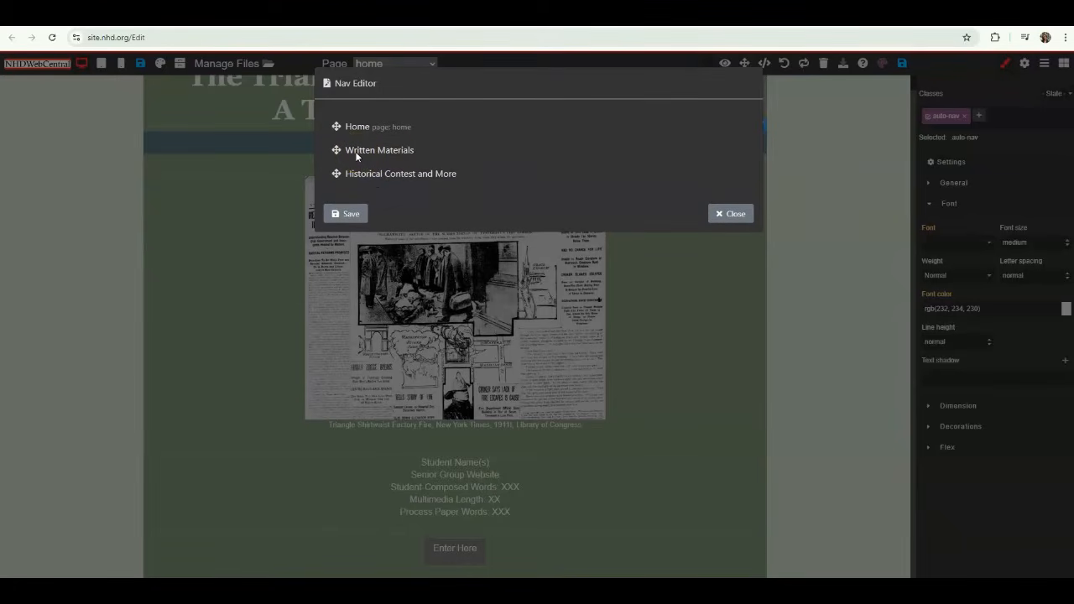
{"action": "left_click", "coordinate": [731, 213]}
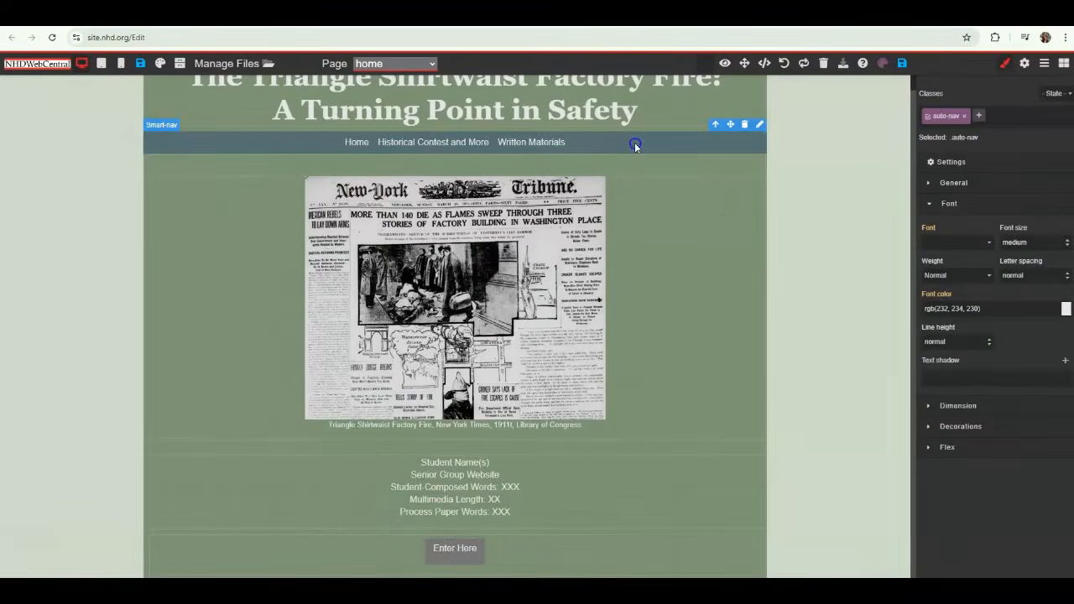
Step: Save the navigation bar in the order Home, Historical Contest and More, Written Materials, and save the site
{"action": "double_click", "coordinate": [634, 143]}
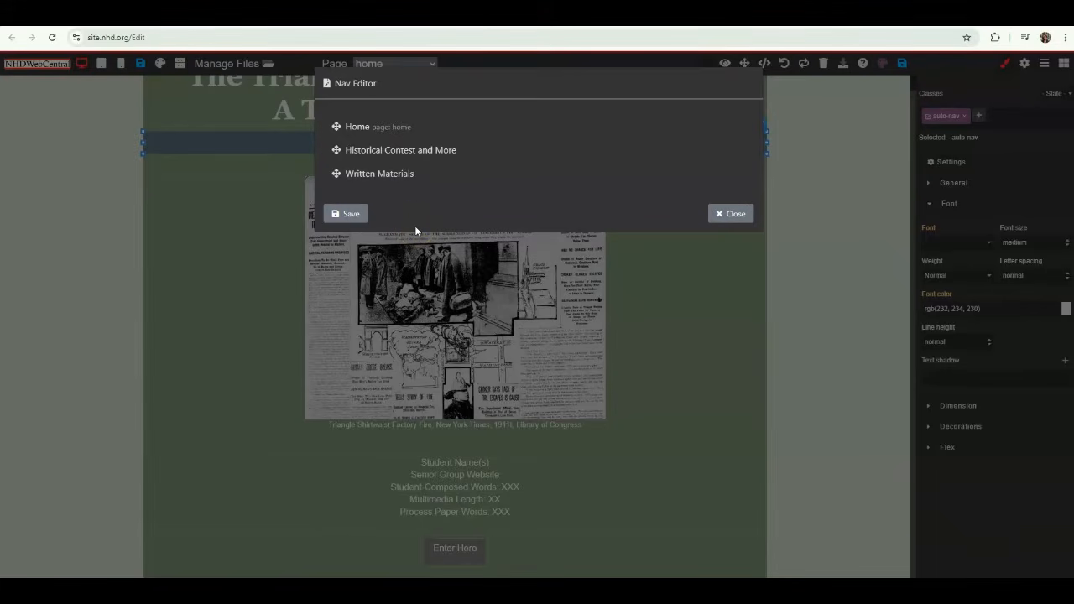
{"action": "left_click", "coordinate": [362, 212]}
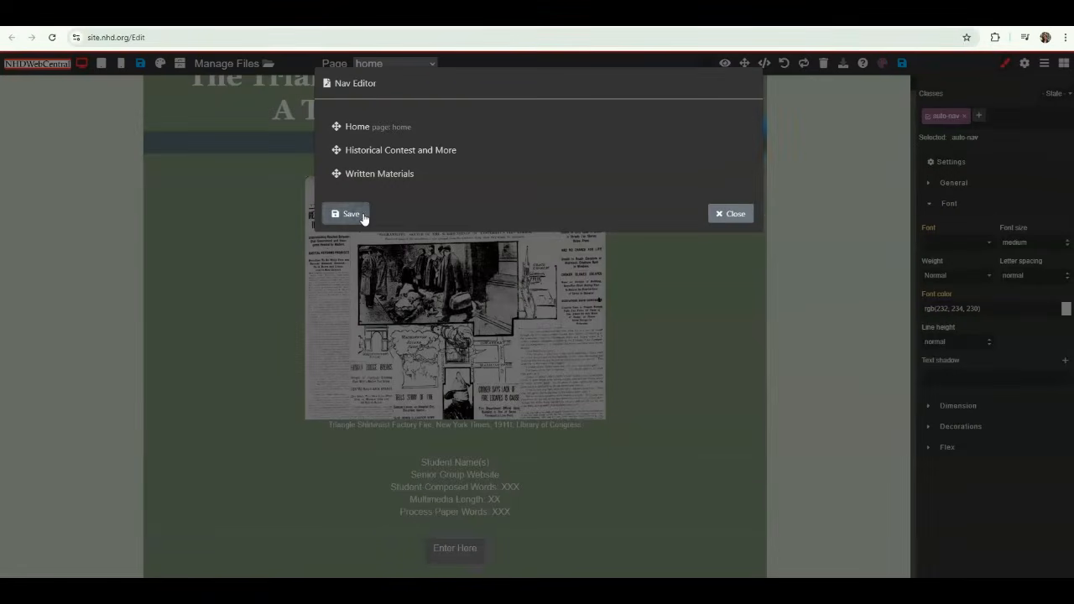
{"action": "left_click", "coordinate": [745, 211]}
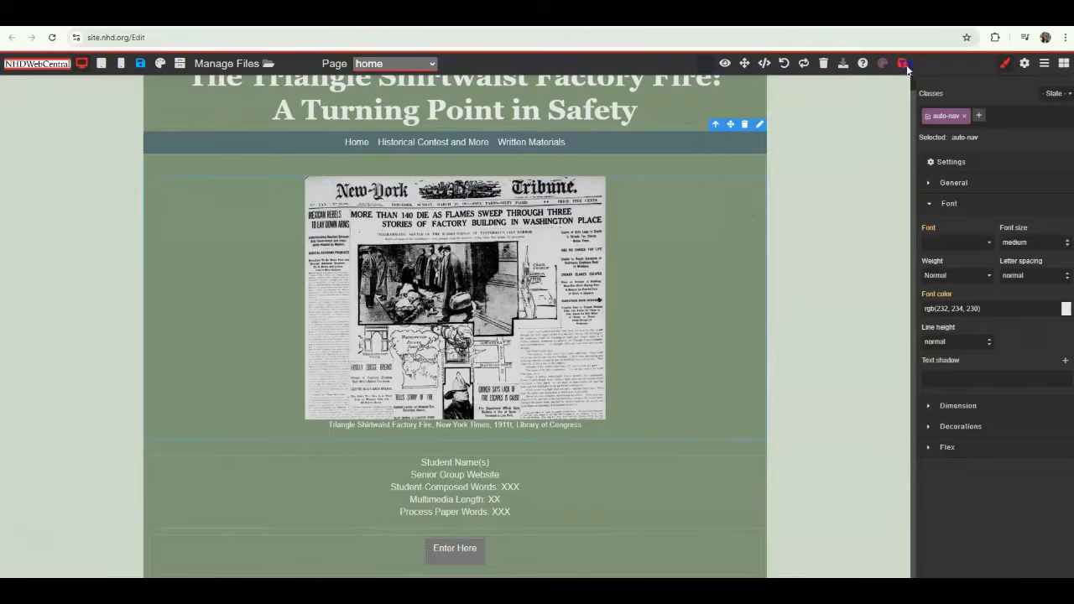
{"action": "left_click", "coordinate": [905, 65]}
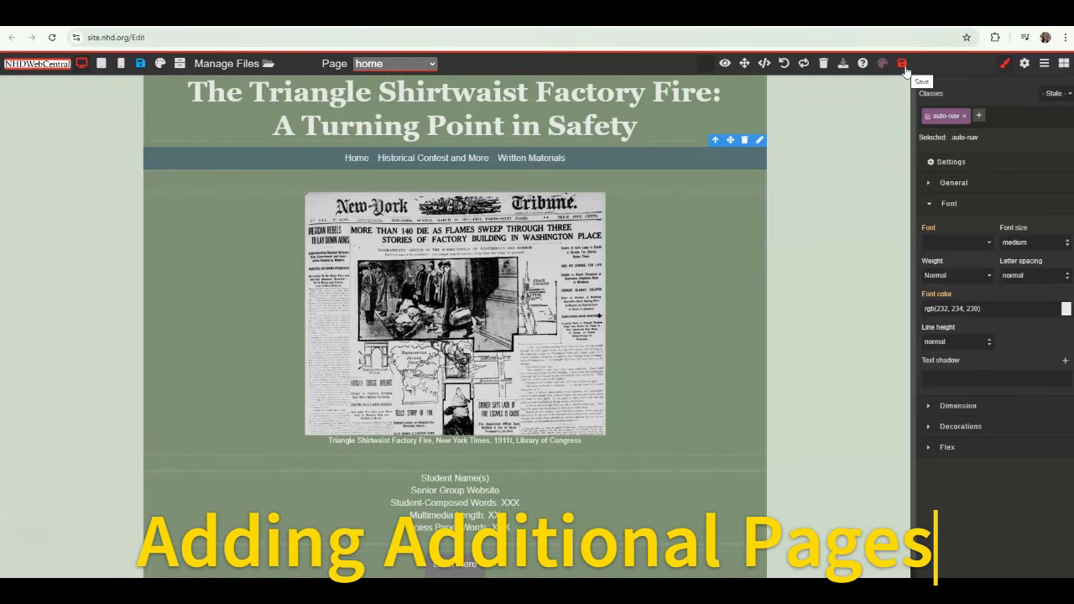
Step: Start a new page in the page manager, with both its page name and title set to "Thesis"
{"action": "left_click", "coordinate": [378, 64]}
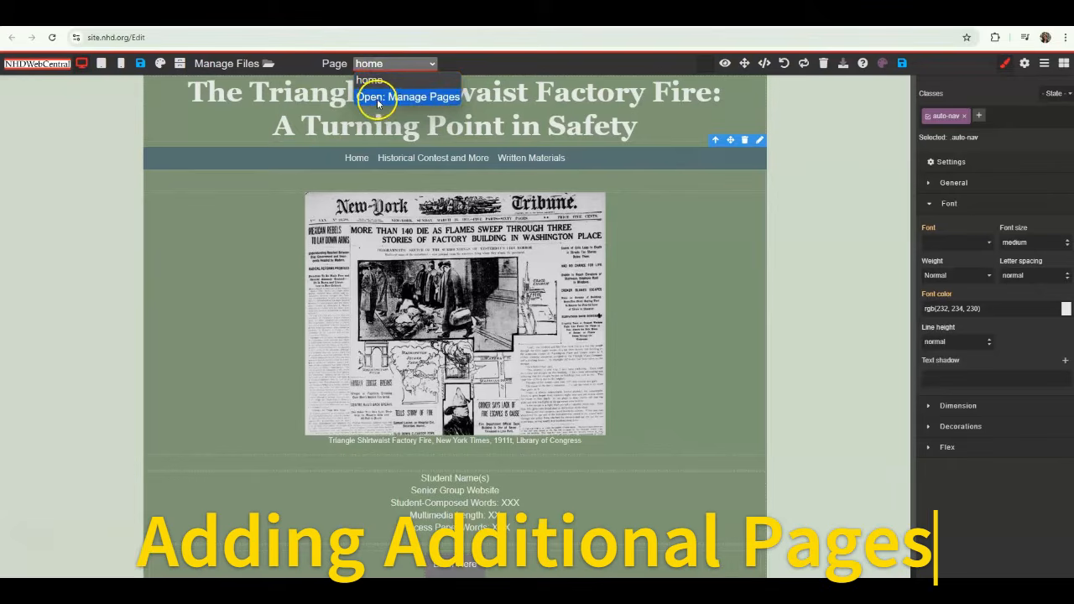
{"action": "left_click", "coordinate": [379, 98]}
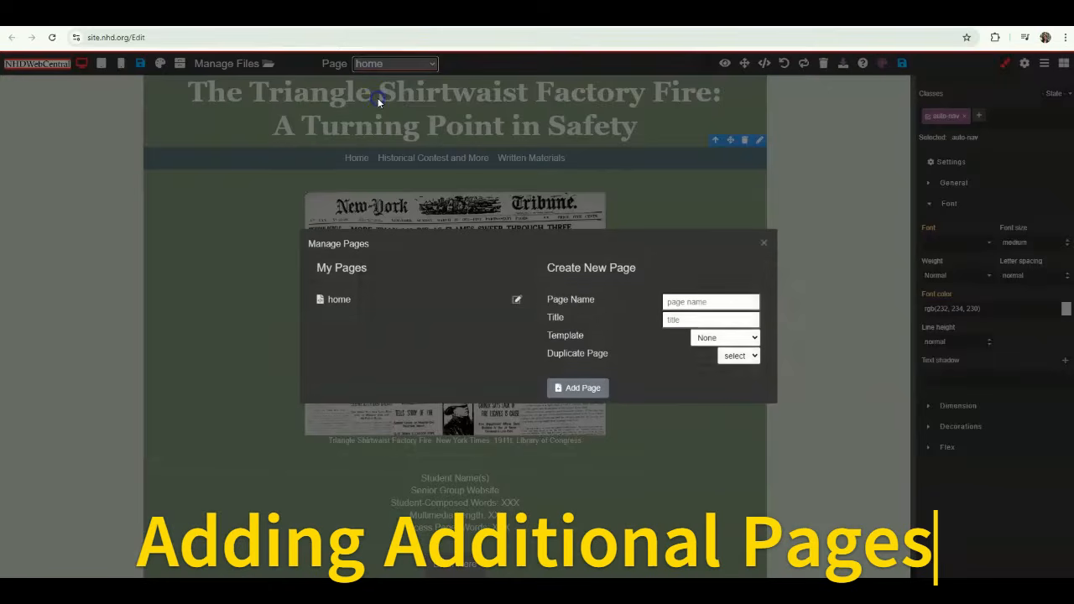
{"action": "left_click", "coordinate": [689, 300]}
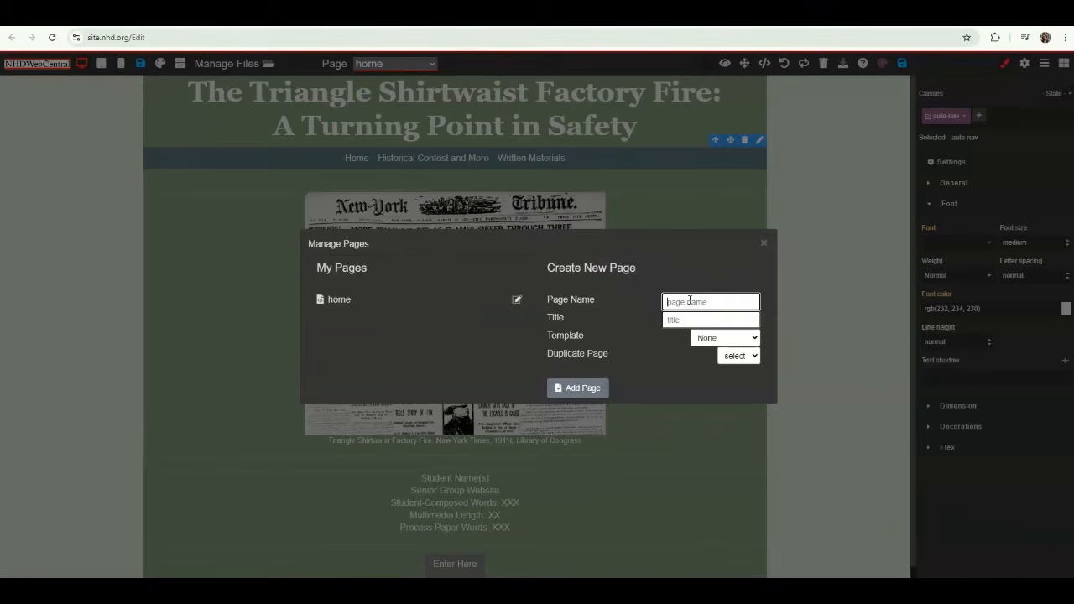
{"action": "type", "text": "Thesis"}
{"action": "left_click", "coordinate": [680, 319]}
{"action": "type", "text": "Thesis"}
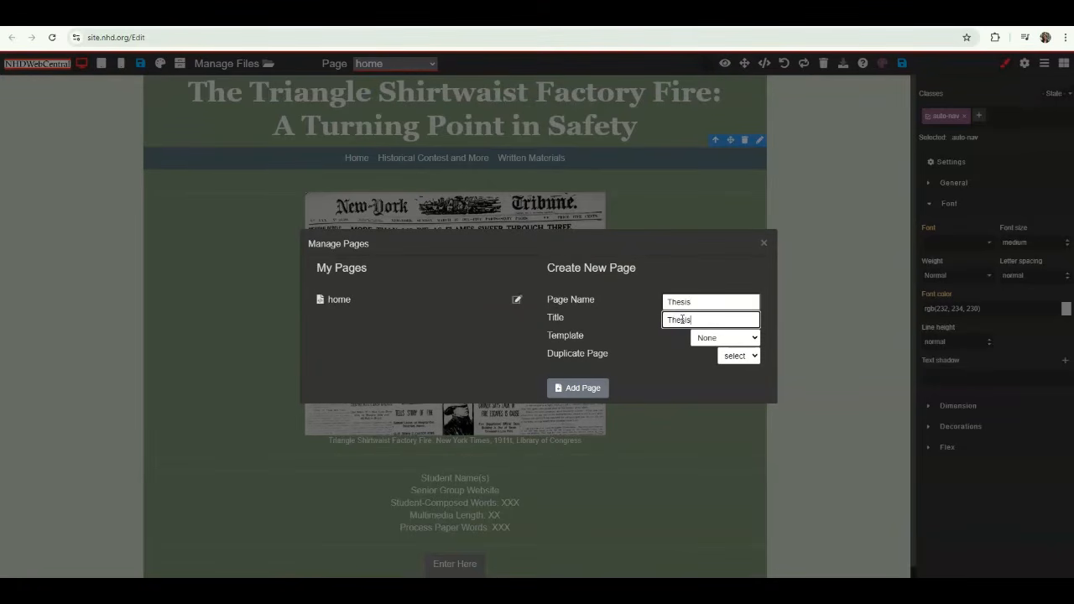
{"action": "left_click_drag", "start_coordinate": [592, 298], "coordinate": [547, 299]}
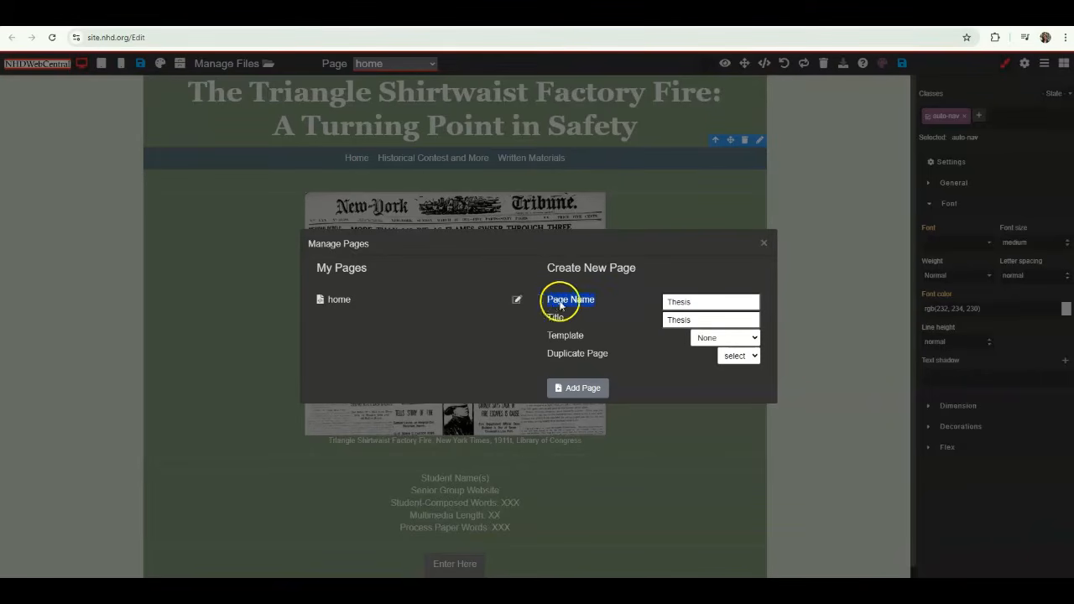
{"action": "left_click_drag", "start_coordinate": [571, 316], "coordinate": [542, 322]}
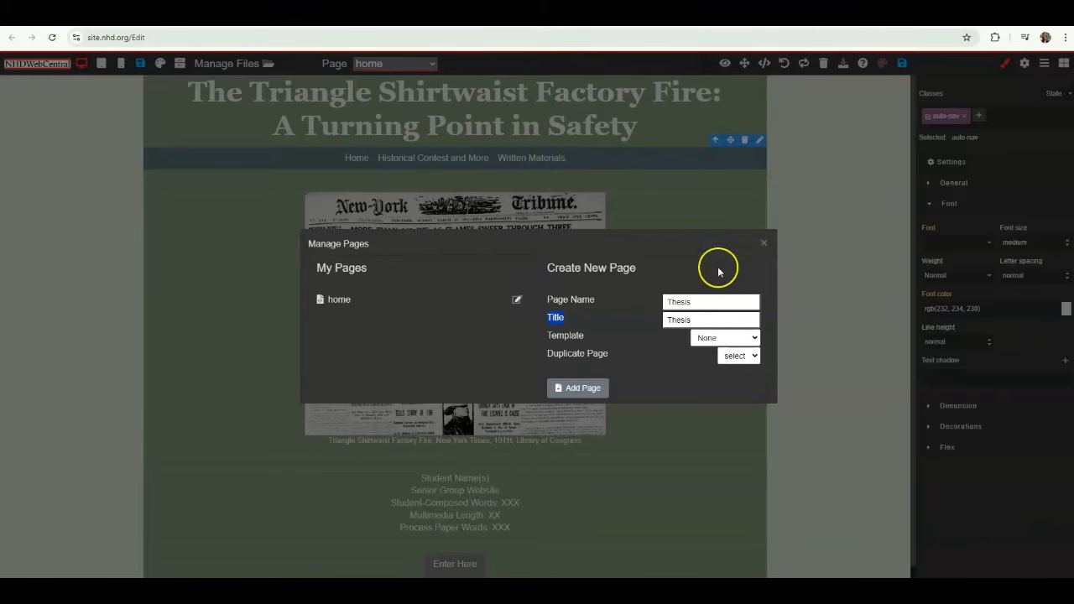
Step: Add the Thesis page with template None and no page to duplicate, and save the site
{"action": "left_click", "coordinate": [727, 338]}
{"action": "right_click", "coordinate": [729, 340]}
{"action": "left_click", "coordinate": [726, 342]}
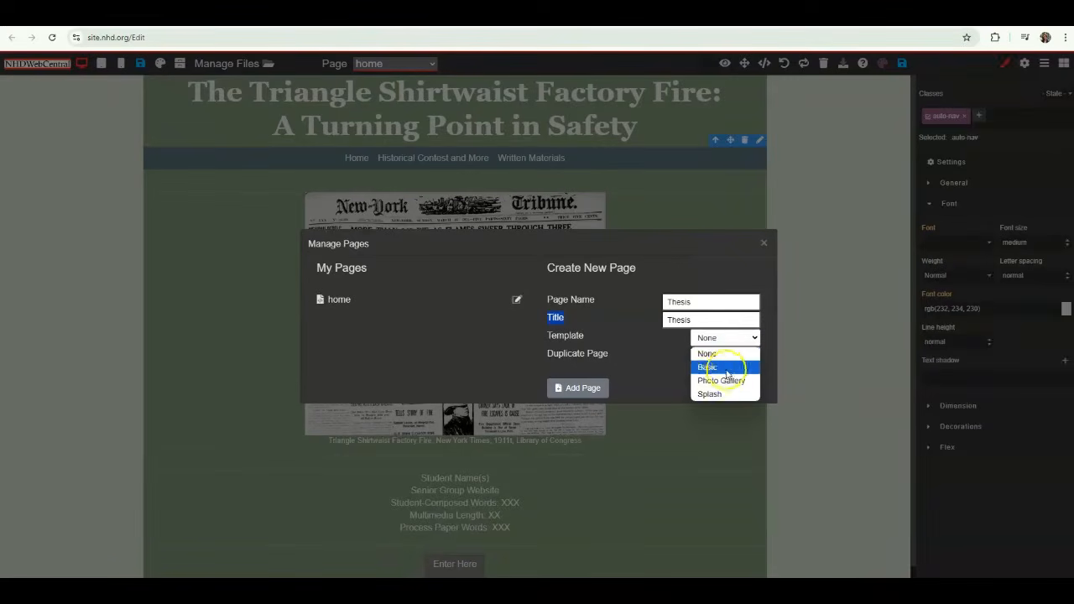
{"action": "left_click", "coordinate": [659, 343]}
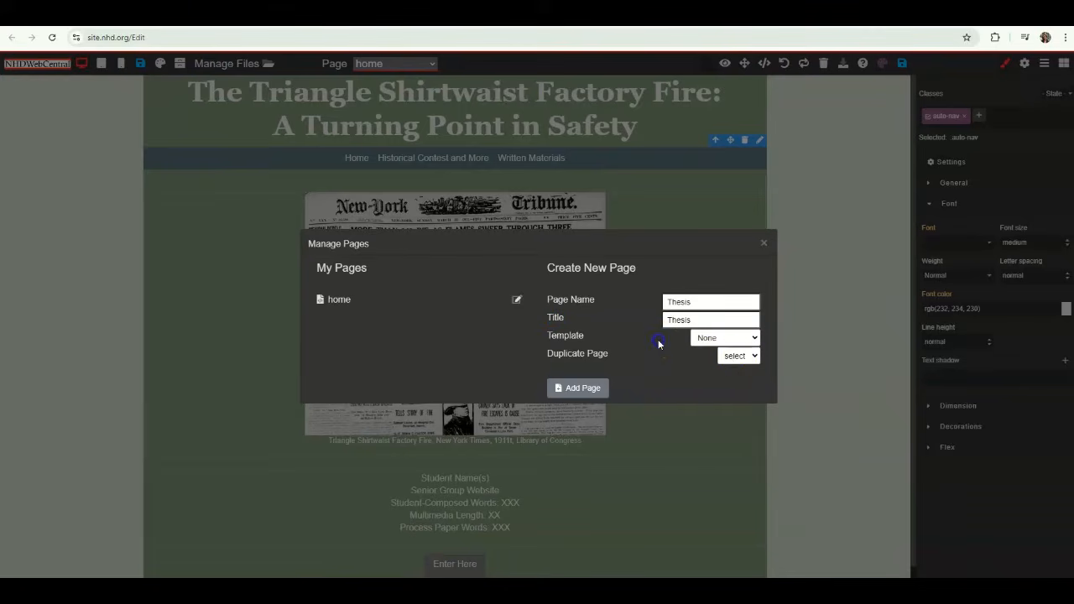
{"action": "left_click", "coordinate": [733, 358]}
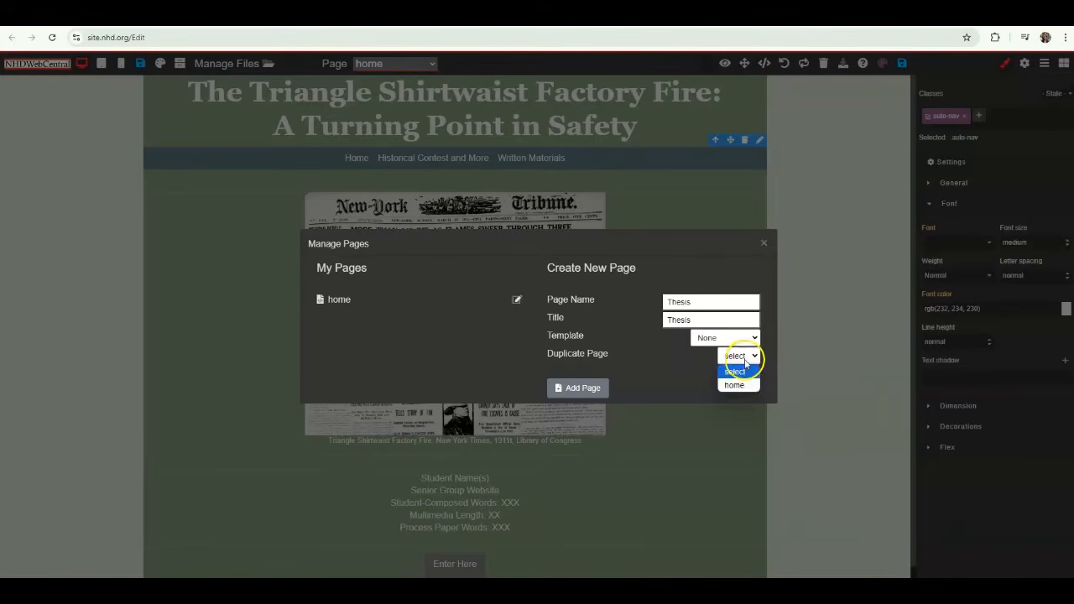
{"action": "left_click", "coordinate": [728, 366]}
{"action": "left_click", "coordinate": [570, 389]}
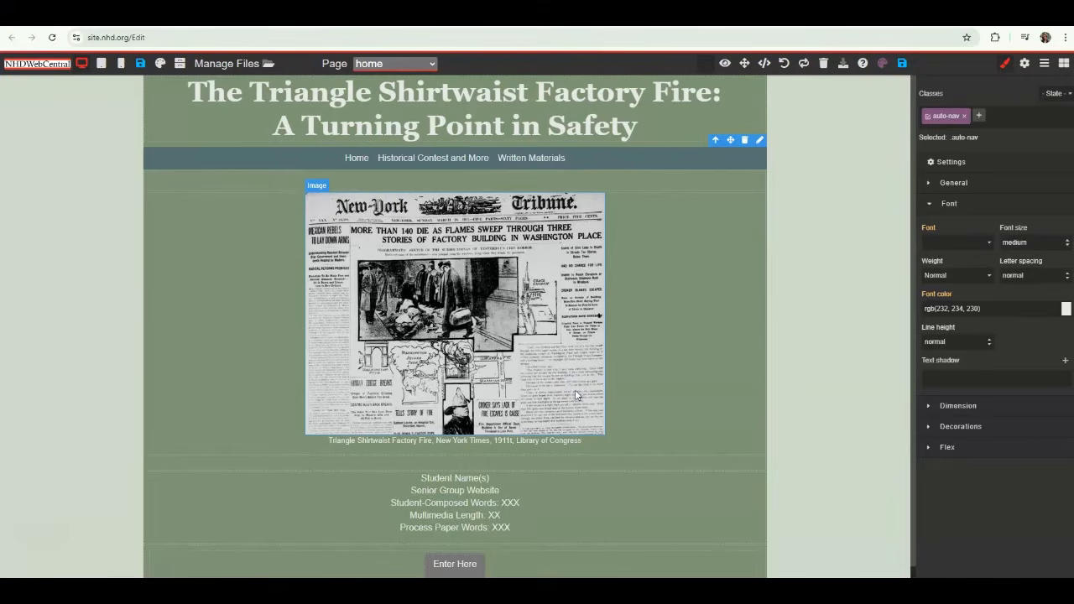
{"action": "left_click", "coordinate": [903, 64]}
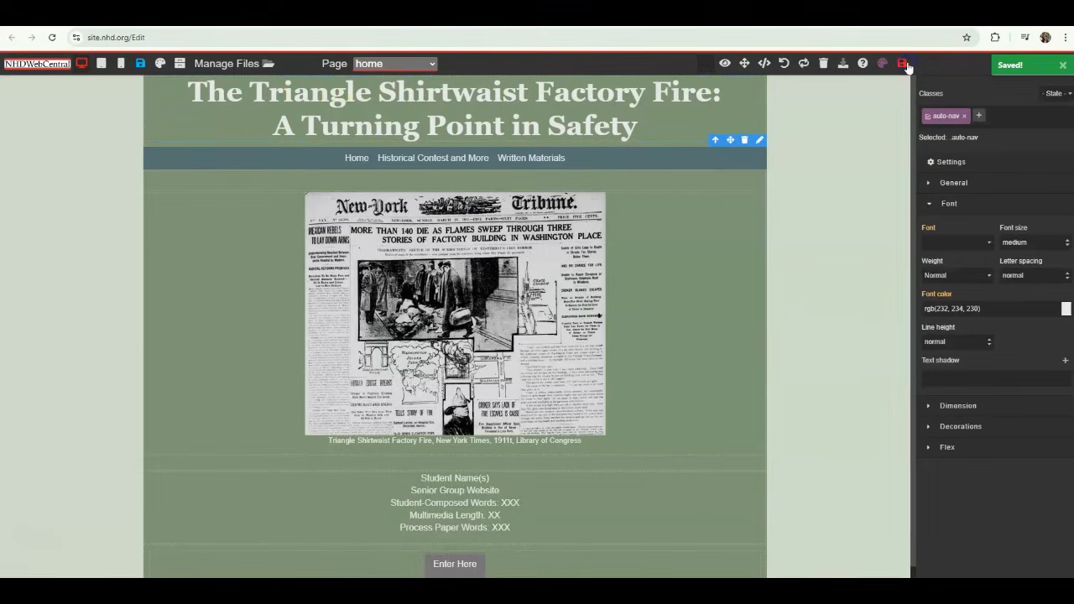
Step: Switch editing to the Thesis page and look over the site theme settings
{"action": "left_click", "coordinate": [409, 64]}
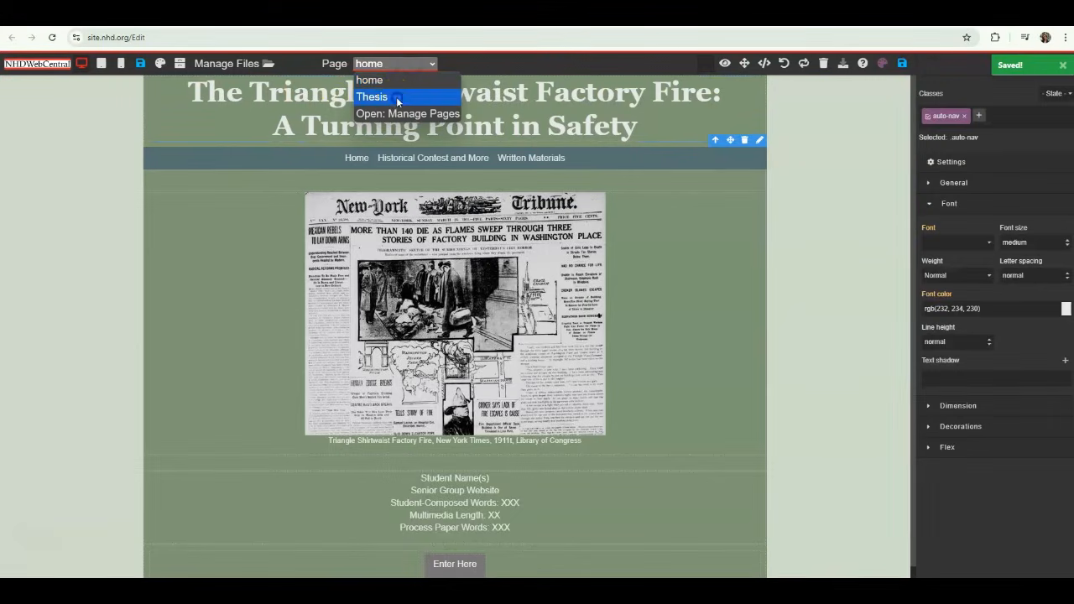
{"action": "left_click", "coordinate": [396, 98]}
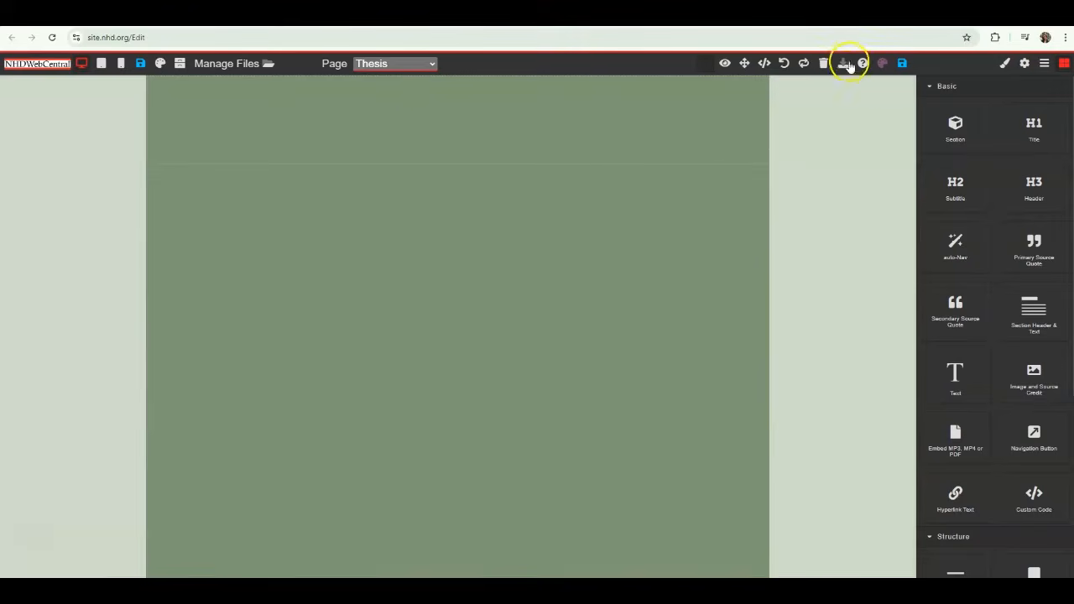
{"action": "left_click", "coordinate": [882, 64]}
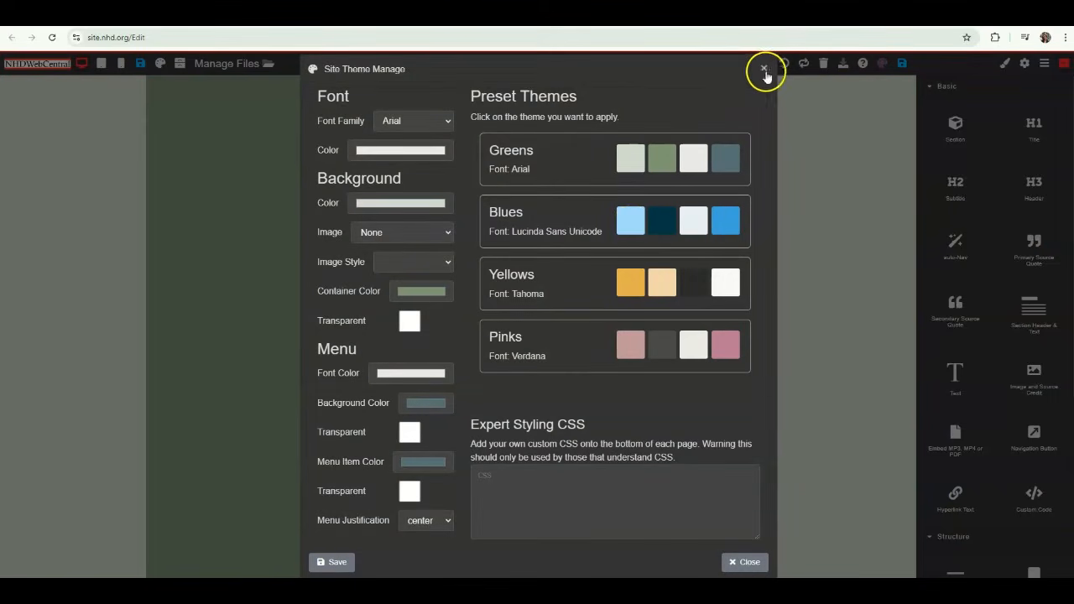
{"action": "left_click", "coordinate": [764, 69]}
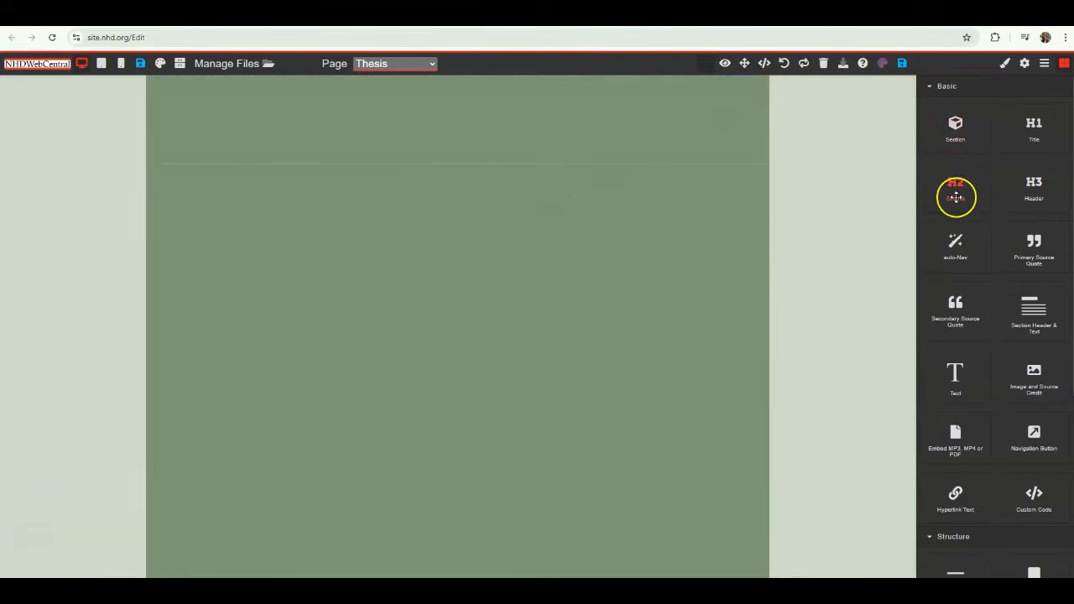
Step: Add a Title element at the head of the Thesis page and change its text to "Thesis"
{"action": "left_click_drag", "start_coordinate": [1035, 139], "coordinate": [671, 132]}
{"action": "left_click", "coordinate": [192, 89]}
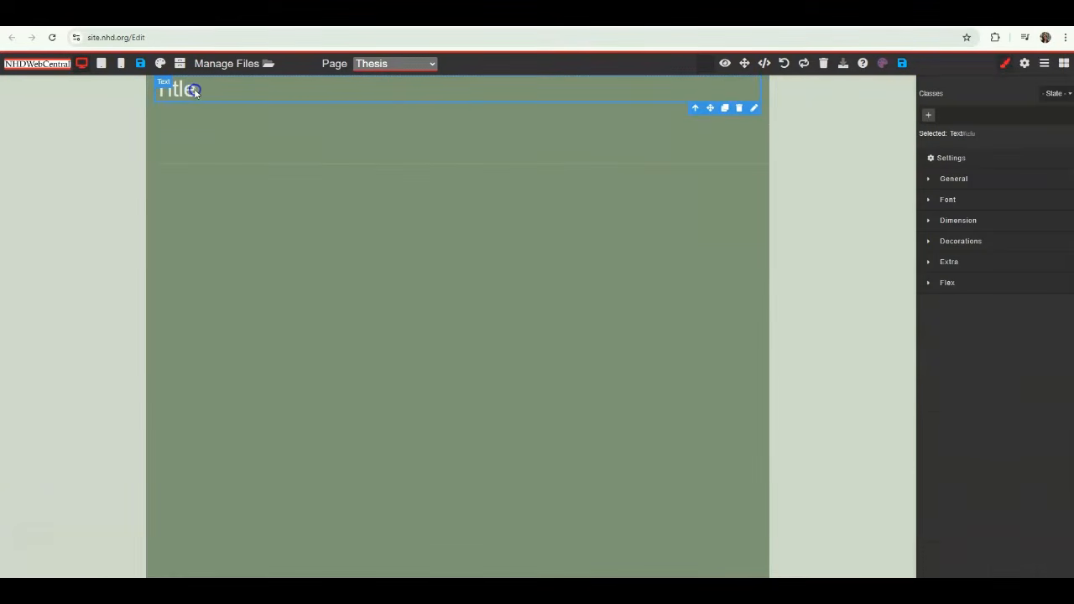
{"action": "left_click_drag", "start_coordinate": [193, 90], "coordinate": [170, 91]}
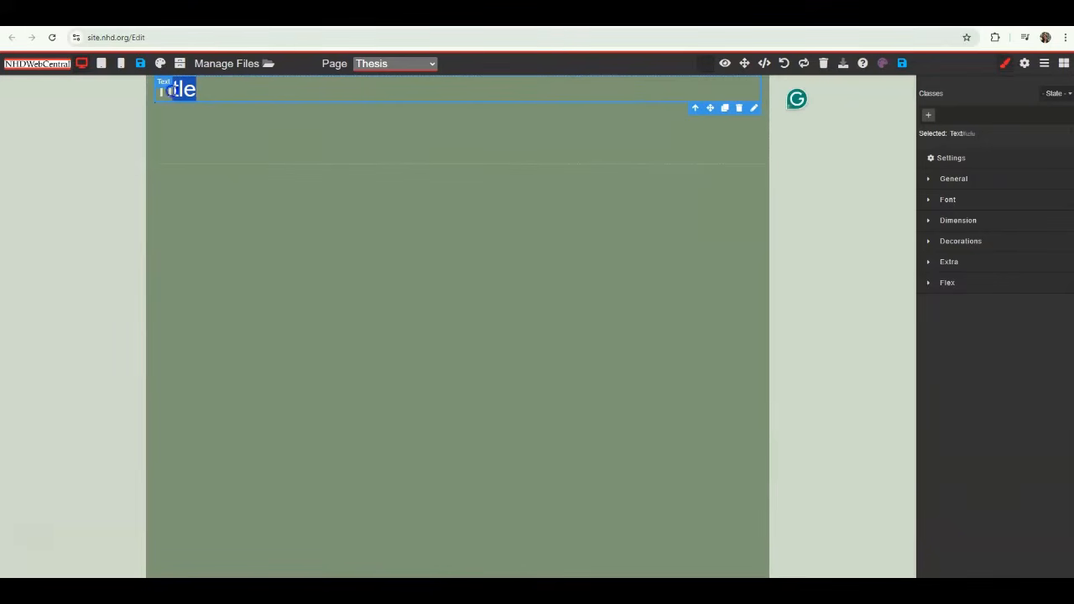
{"action": "type", "text": "hesis"}
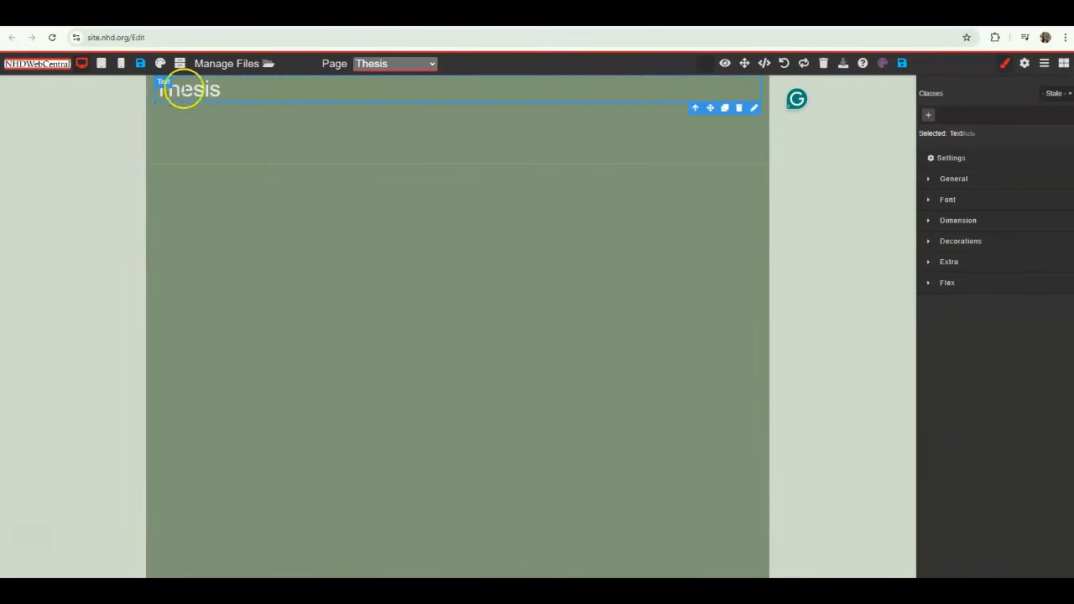
{"action": "left_click", "coordinate": [645, 139]}
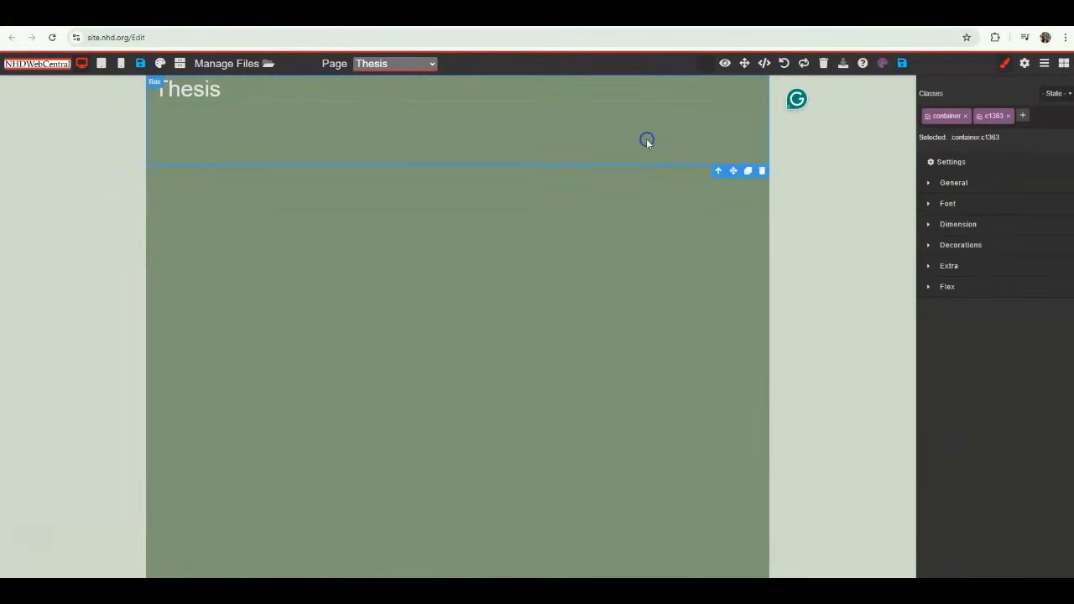
Step: Add an auto-Nav bar beneath the Thesis title and save the page
{"action": "left_click", "coordinate": [1064, 65]}
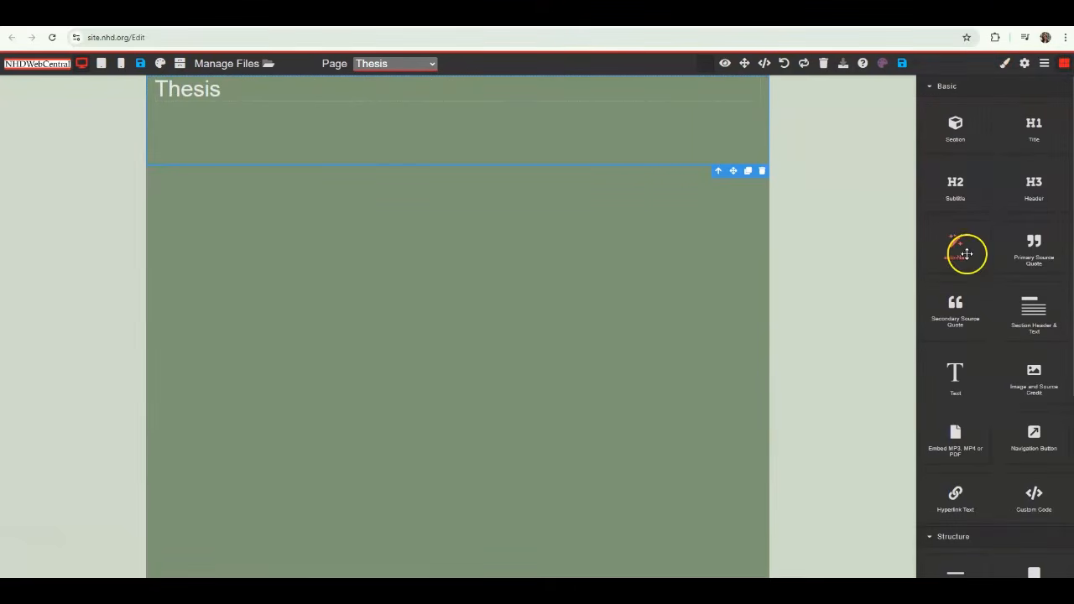
{"action": "left_click_drag", "start_coordinate": [964, 251], "coordinate": [601, 160]}
{"action": "left_click", "coordinate": [473, 302]}
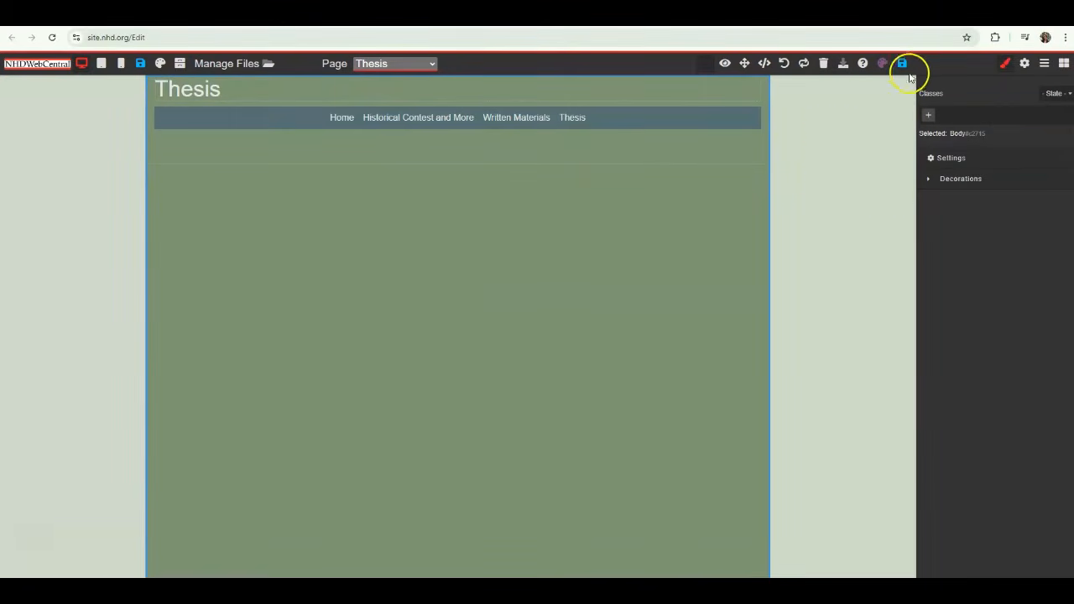
{"action": "left_click", "coordinate": [904, 66]}
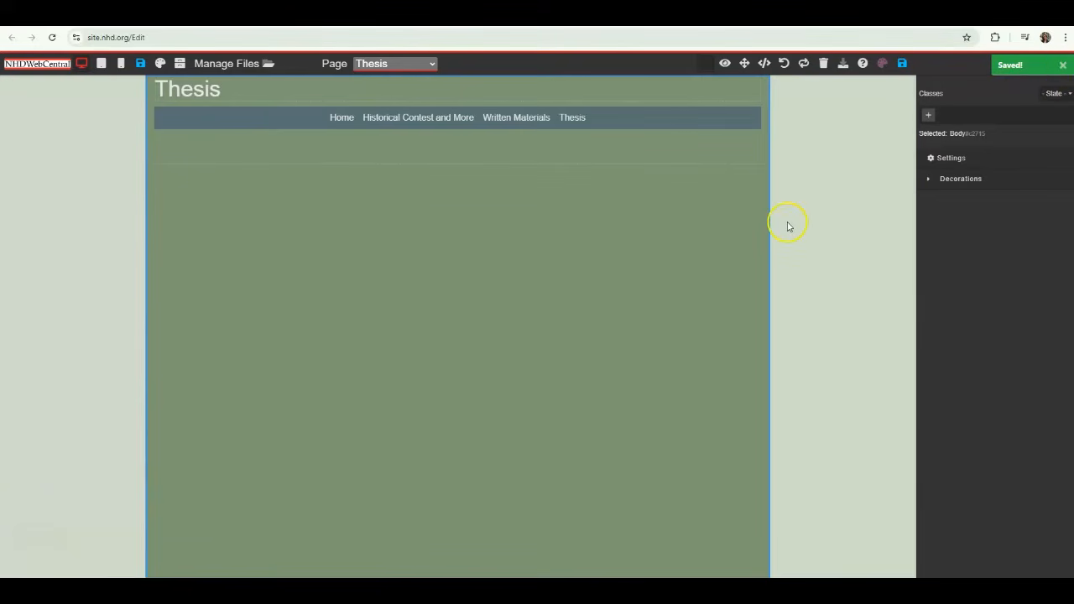
Step: Insert a Flexbox with two columns below the navigation bar section of the Thesis page
{"action": "left_click", "coordinate": [1063, 65]}
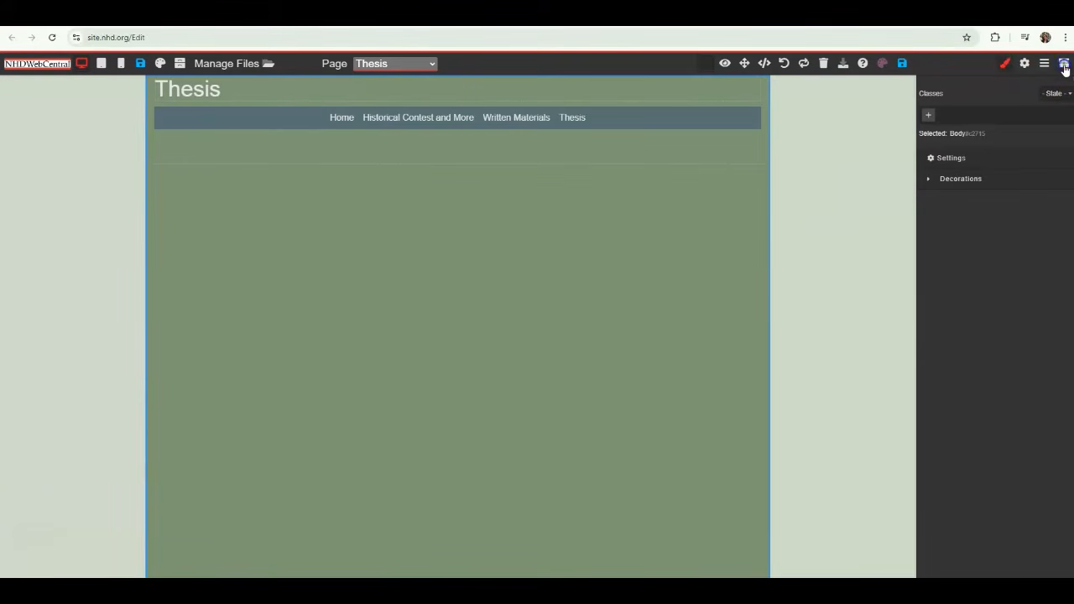
{"action": "left_click", "coordinate": [1064, 65]}
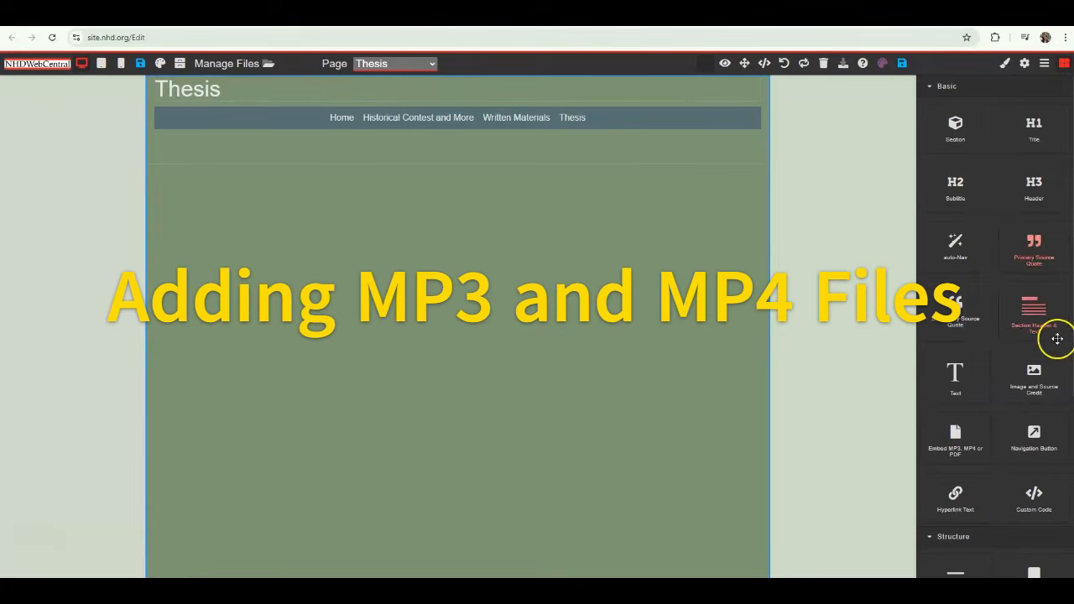
{"action": "scroll", "coordinate": [970, 390], "scroll_direction": "down", "scroll_amount": 2}
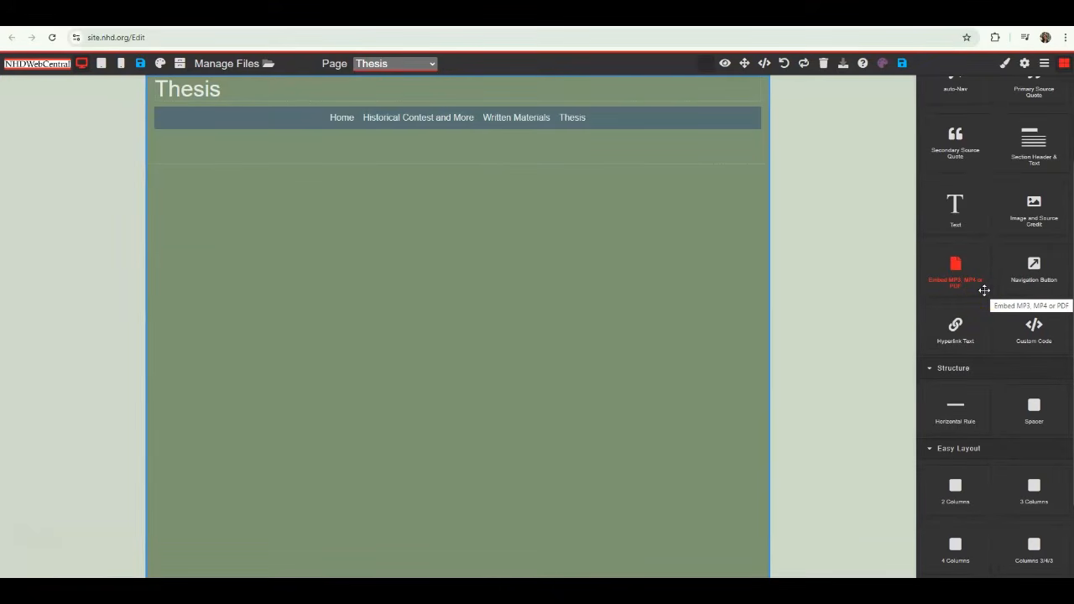
{"action": "scroll", "coordinate": [983, 290], "scroll_direction": "down", "scroll_amount": 2}
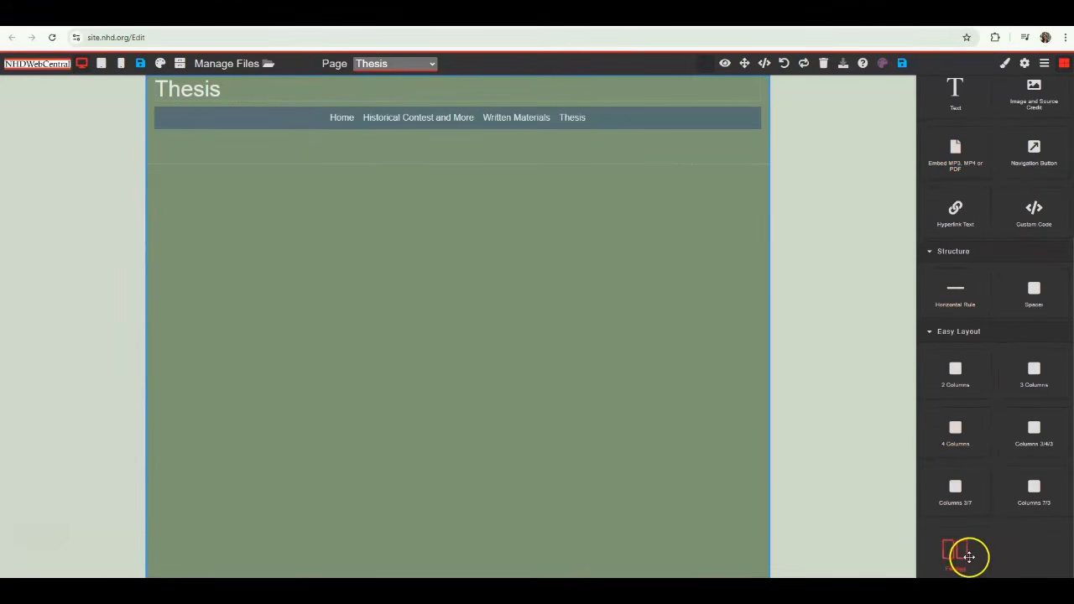
{"action": "left_click_drag", "start_coordinate": [965, 554], "coordinate": [509, 231]}
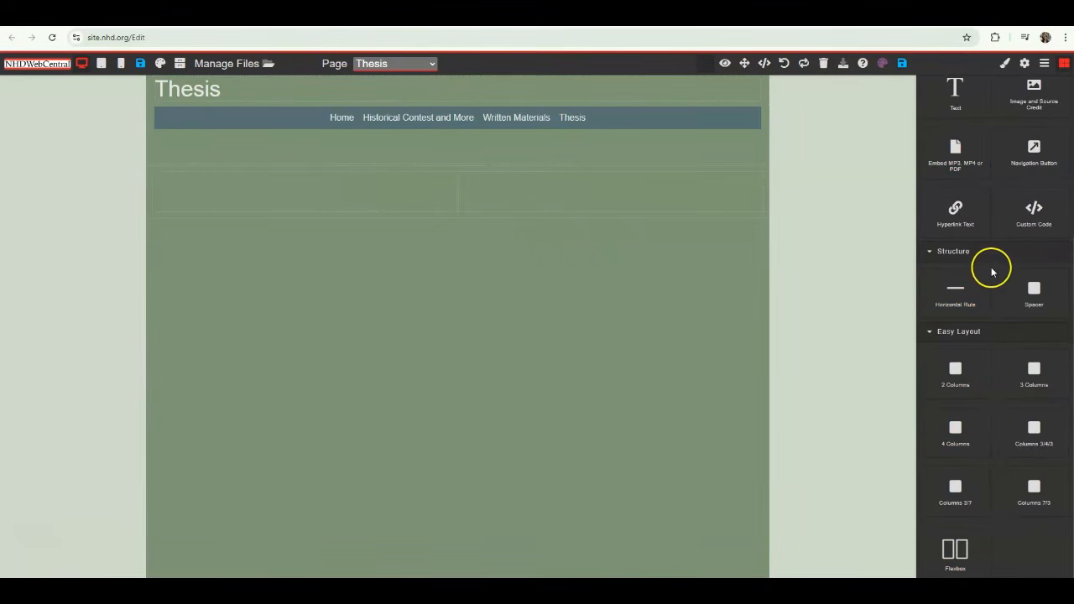
Step: Place an Embed MP3, MP4 or PDF element in each of the two Flexbox columns
{"action": "scroll", "coordinate": [990, 271], "scroll_direction": "up", "scroll_amount": 2}
{"action": "left_click_drag", "start_coordinate": [982, 273], "coordinate": [386, 192]}
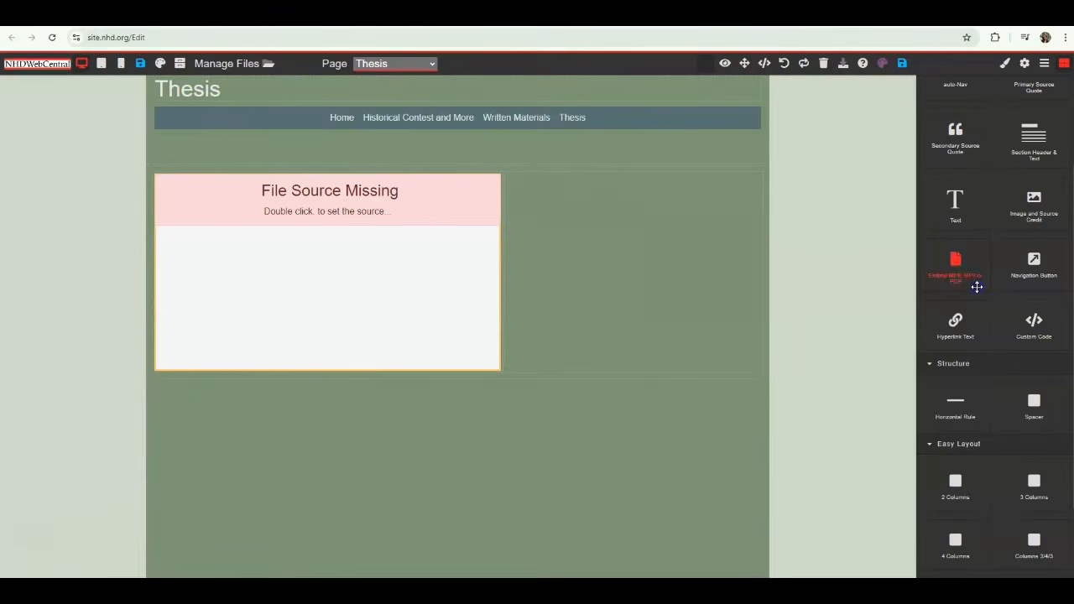
{"action": "left_click_drag", "start_coordinate": [976, 285], "coordinate": [717, 269]}
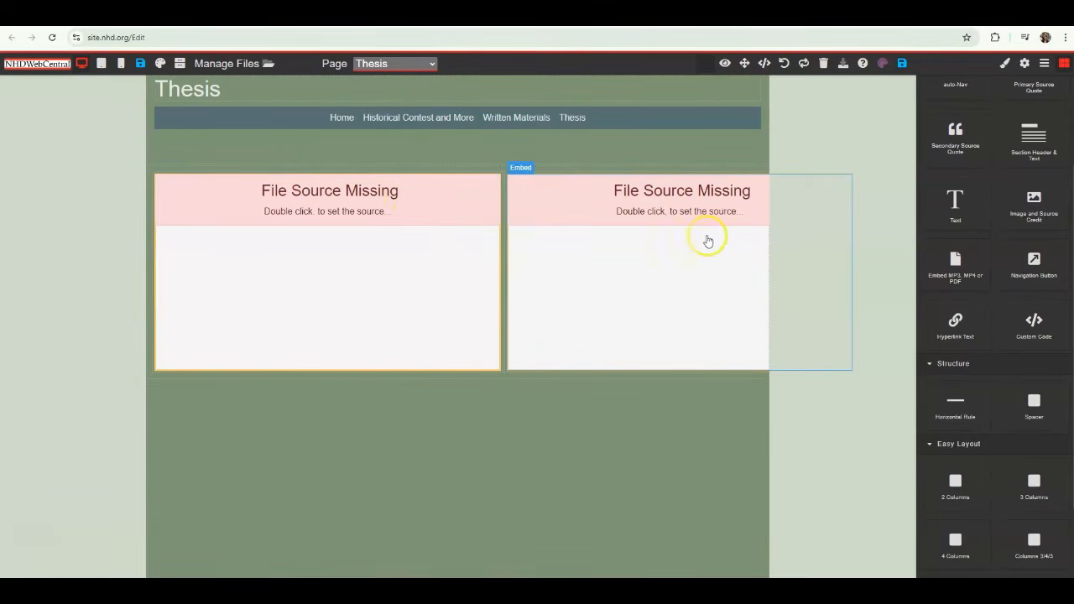
Step: Set Sample_Sound_File.mp3 as the source of the first column's embed element, cancelling the new file upload
{"action": "double_click", "coordinate": [427, 192]}
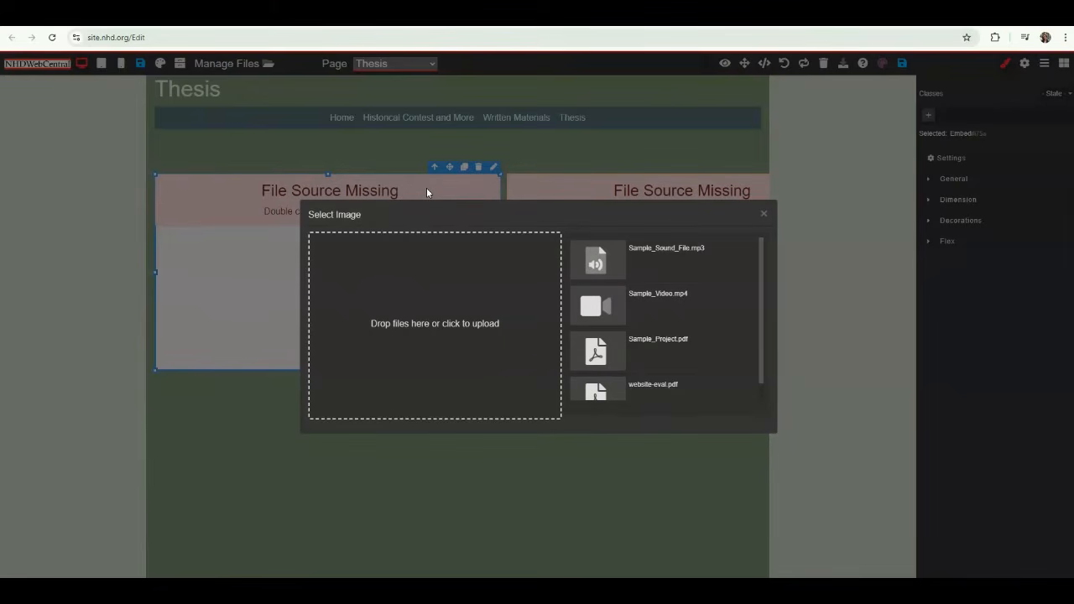
{"action": "left_click", "coordinate": [397, 327]}
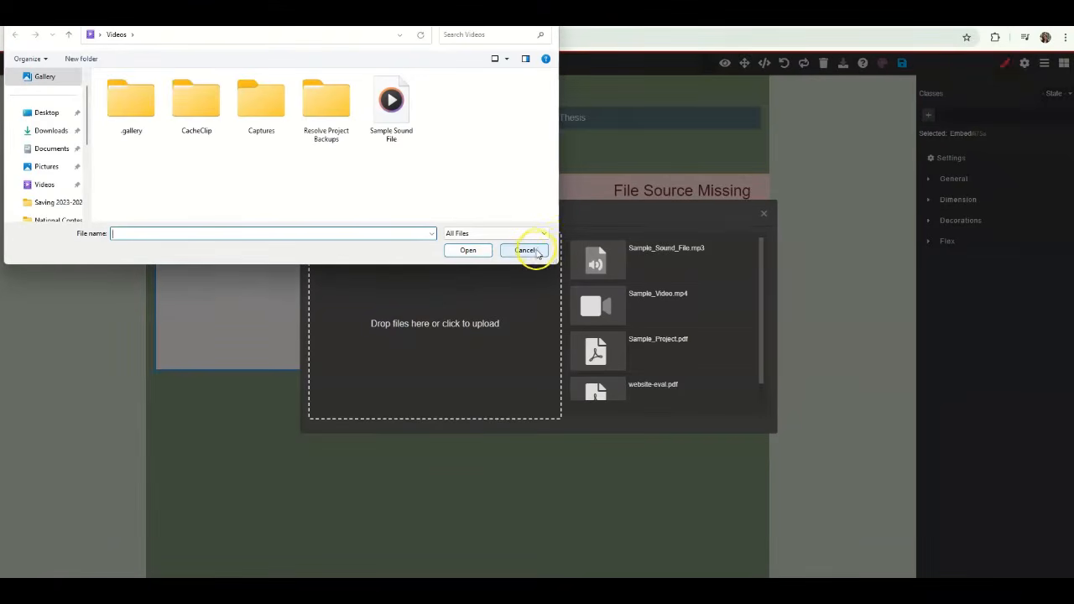
{"action": "left_click", "coordinate": [526, 250]}
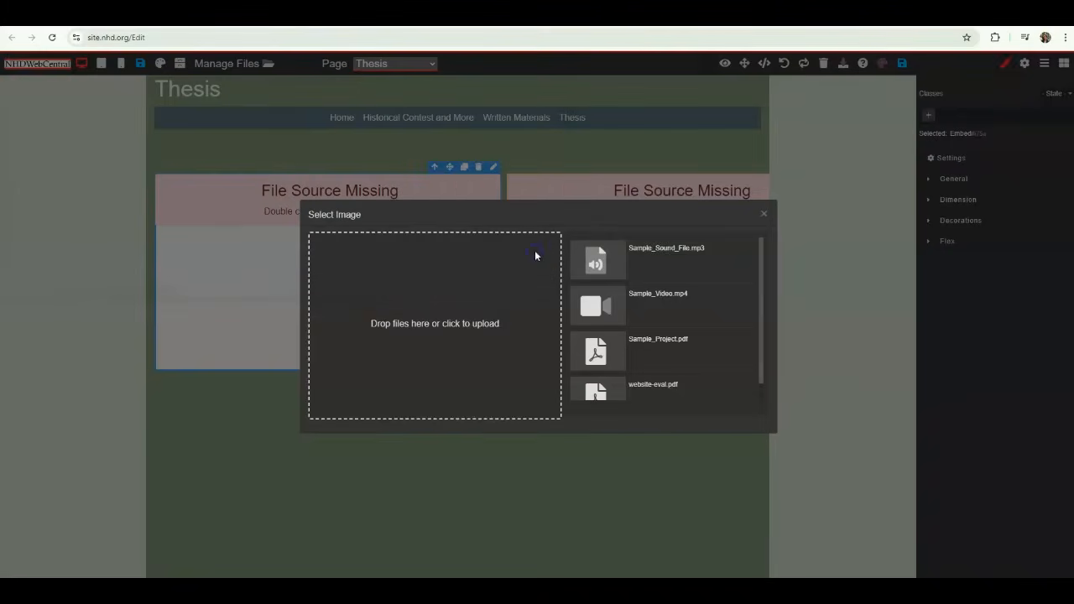
{"action": "left_click", "coordinate": [653, 254]}
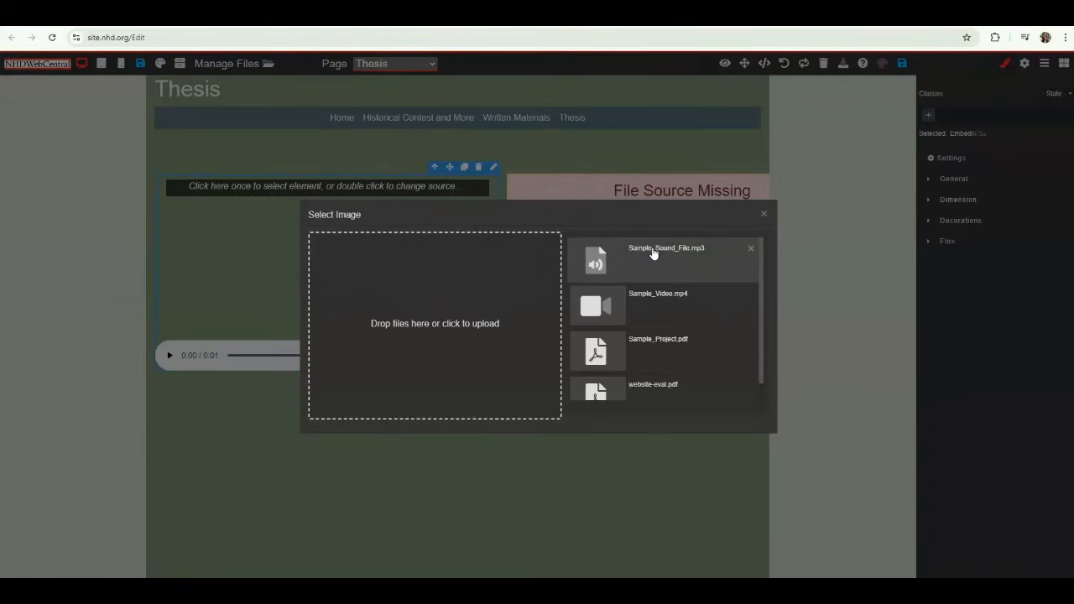
{"action": "left_click", "coordinate": [763, 214]}
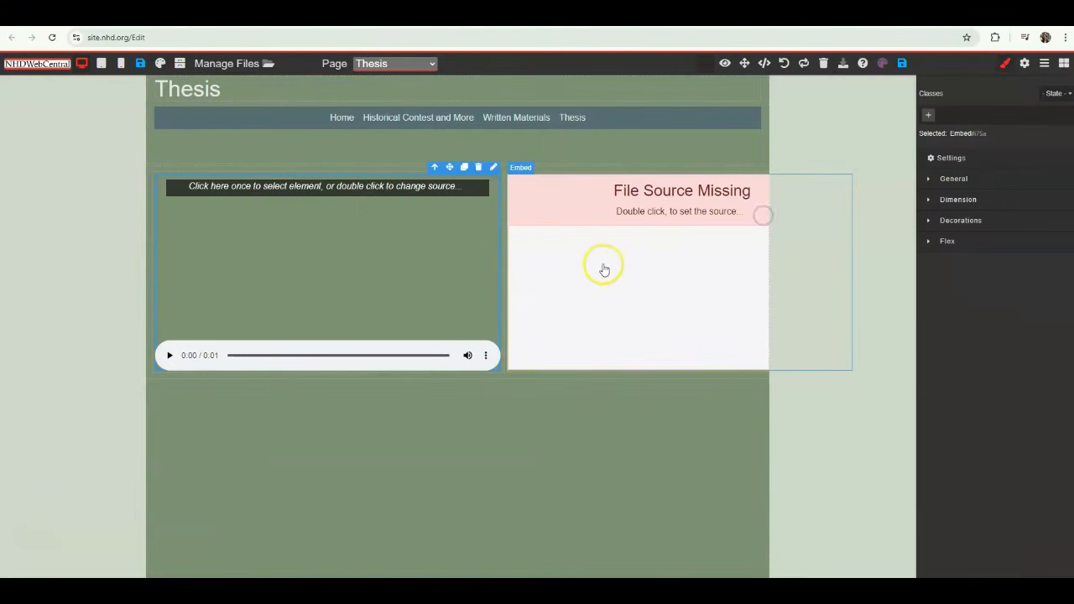
{"action": "left_click", "coordinate": [499, 271]}
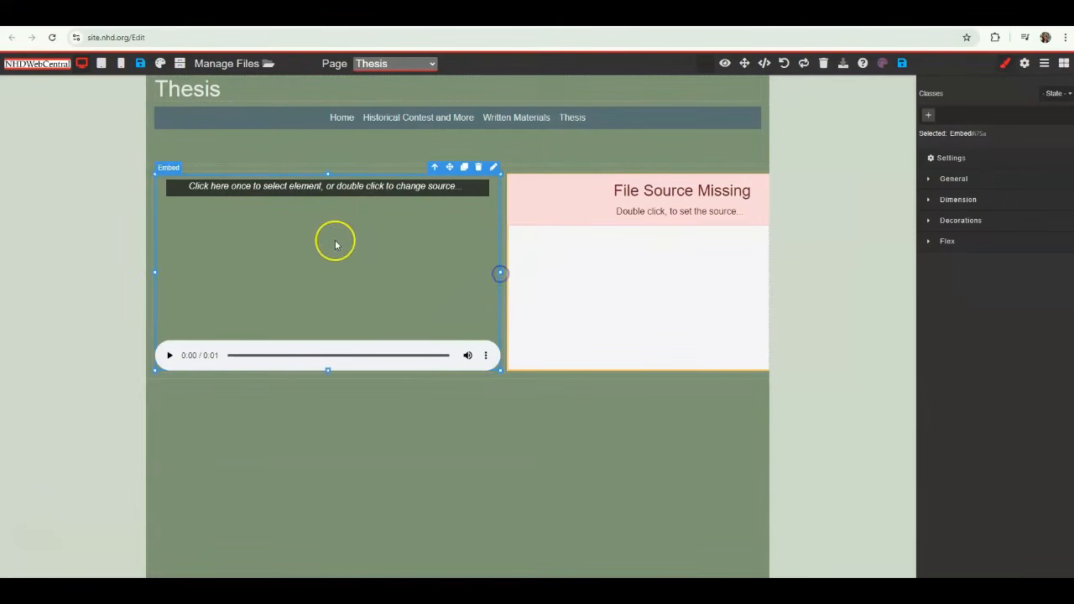
Step: Narrow the audio embed and set Sample_Video.mp4 as the source of the second column's embed element
{"action": "left_click_drag", "start_coordinate": [155, 272], "coordinate": [241, 286]}
{"action": "double_click", "coordinate": [617, 197]}
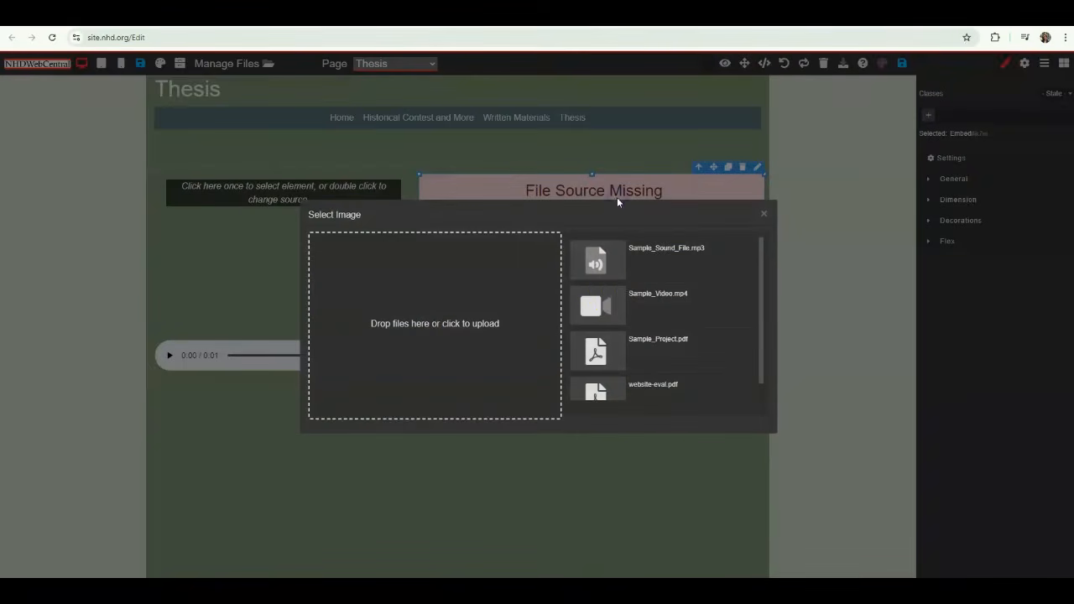
{"action": "left_click", "coordinate": [652, 294]}
{"action": "left_click", "coordinate": [764, 214]}
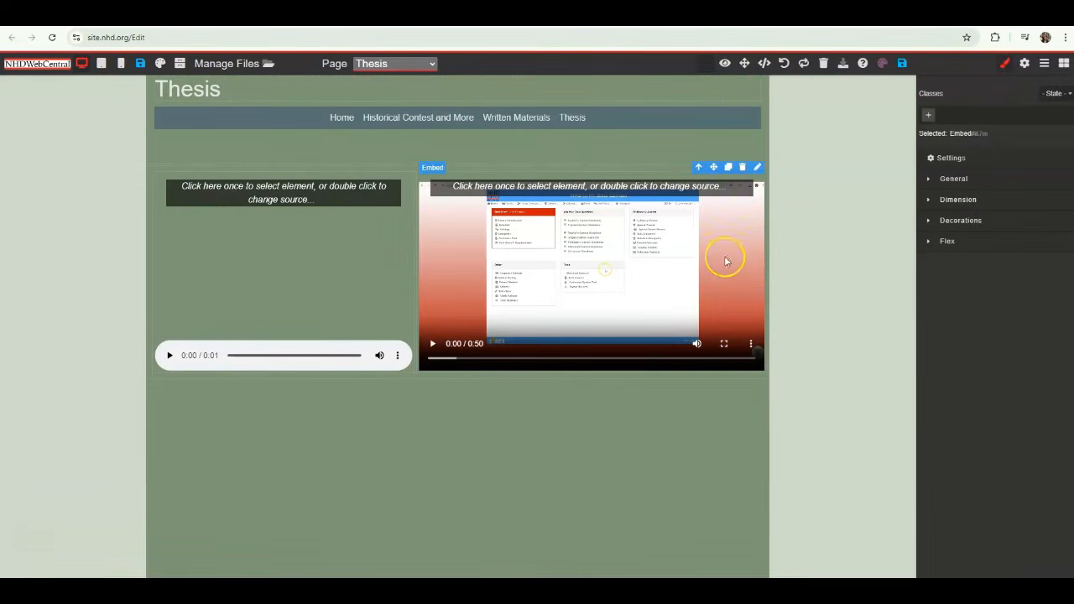
Step: Resize the video and audio embeds so they fill two roughly equal columns side by side
{"action": "left_click", "coordinate": [765, 255]}
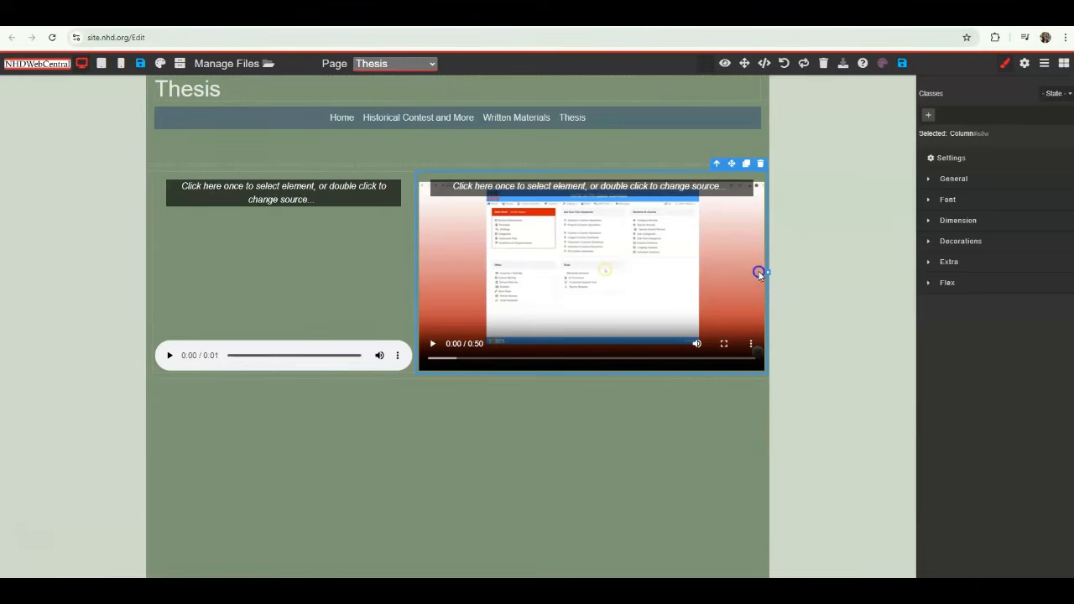
{"action": "left_click", "coordinate": [395, 268]}
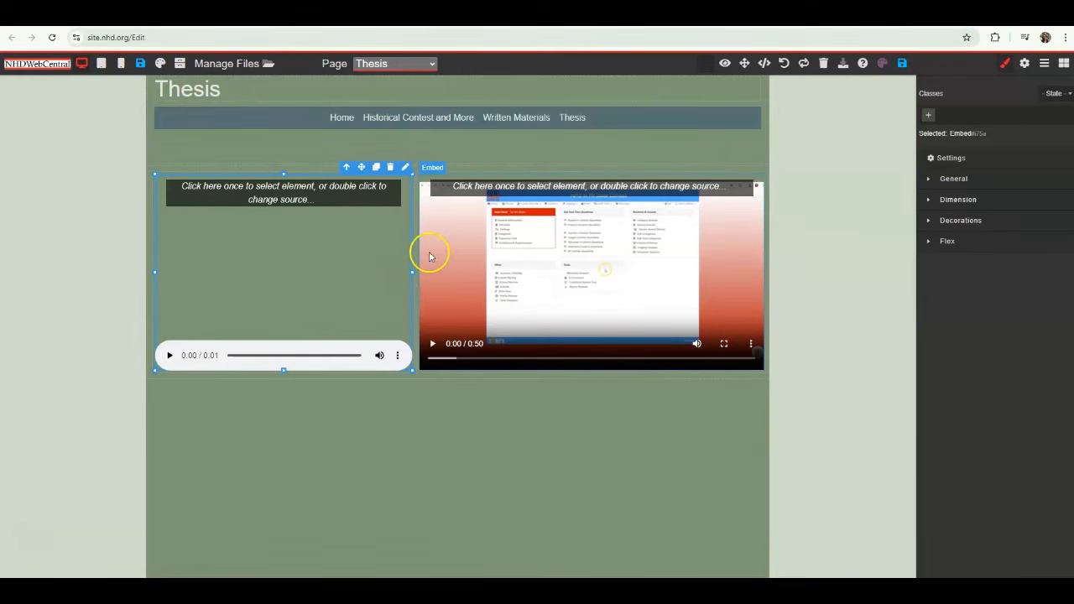
{"action": "left_click", "coordinate": [571, 195]}
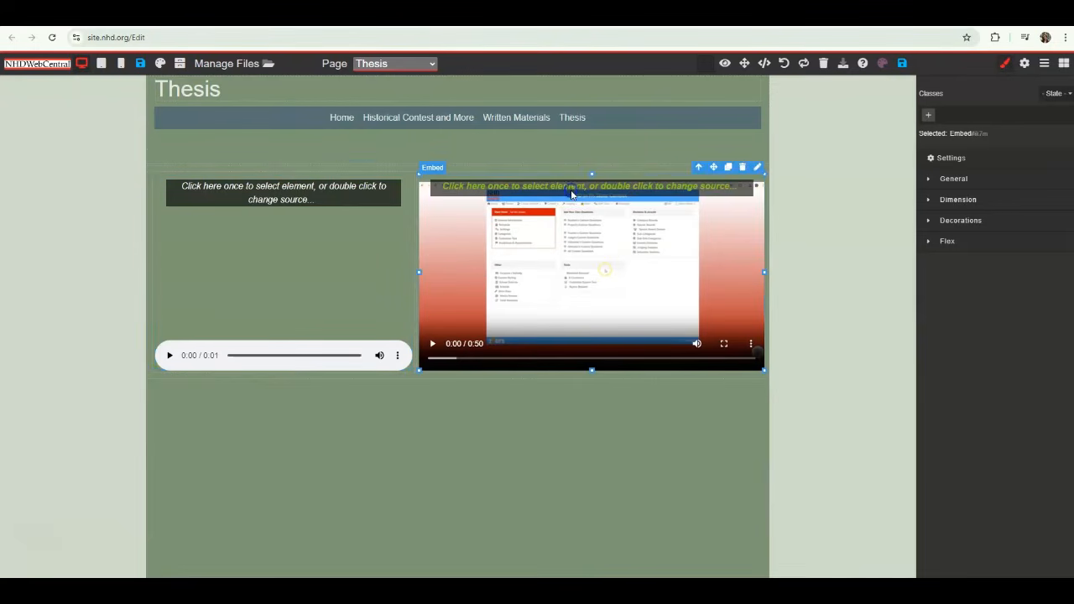
{"action": "left_click_drag", "start_coordinate": [764, 272], "coordinate": [719, 272]}
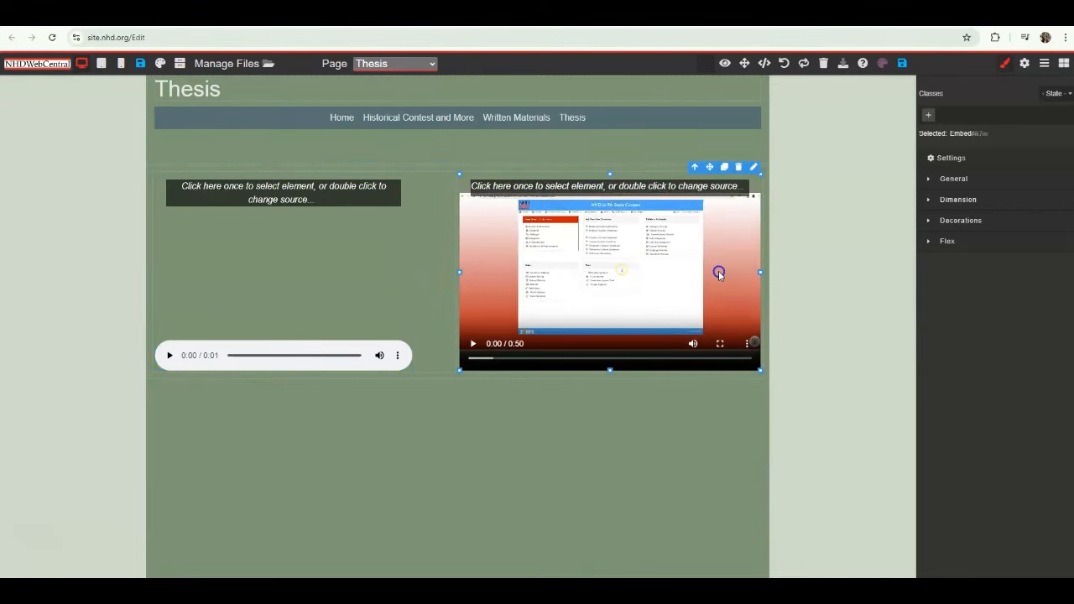
{"action": "left_click", "coordinate": [448, 269]}
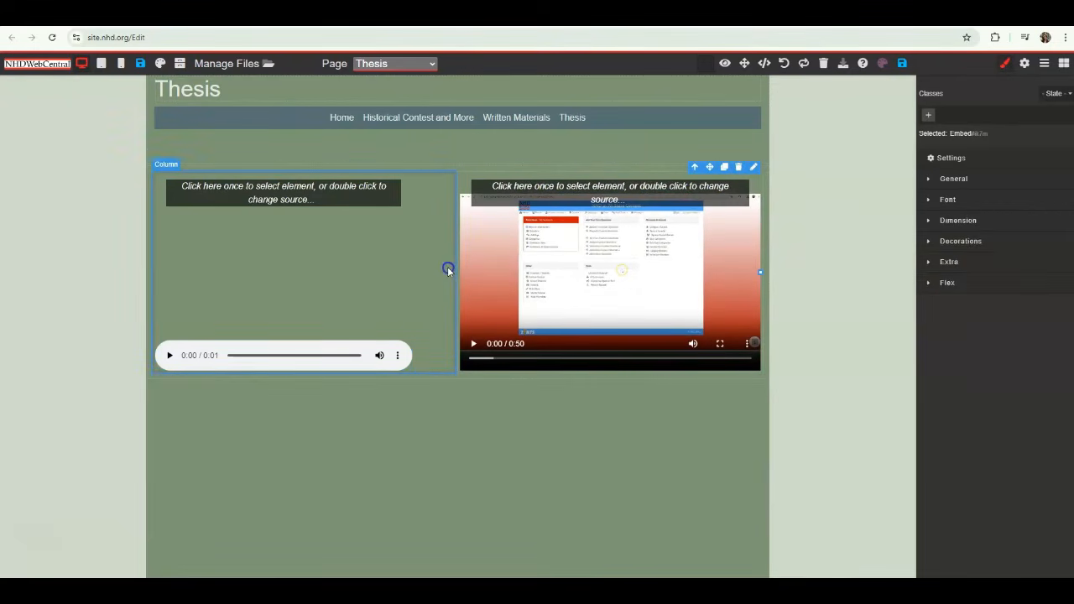
{"action": "left_click", "coordinate": [408, 276]}
{"action": "left_click_drag", "start_coordinate": [410, 272], "coordinate": [452, 276]}
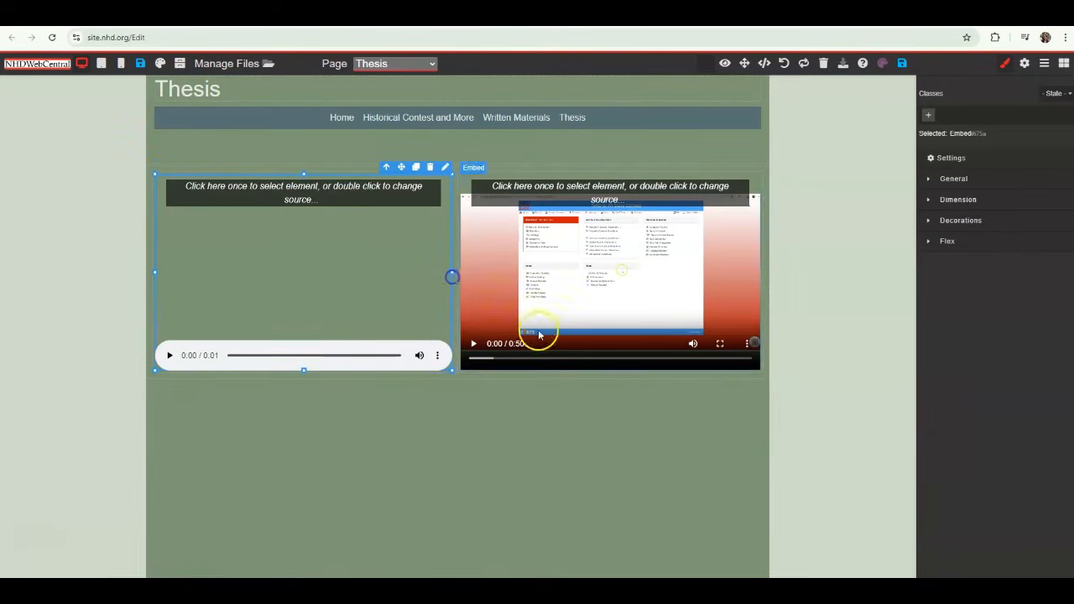
Step: Place a Text element beneath each media embed, reading "Source Credit" and centred
{"action": "left_click", "coordinate": [510, 461]}
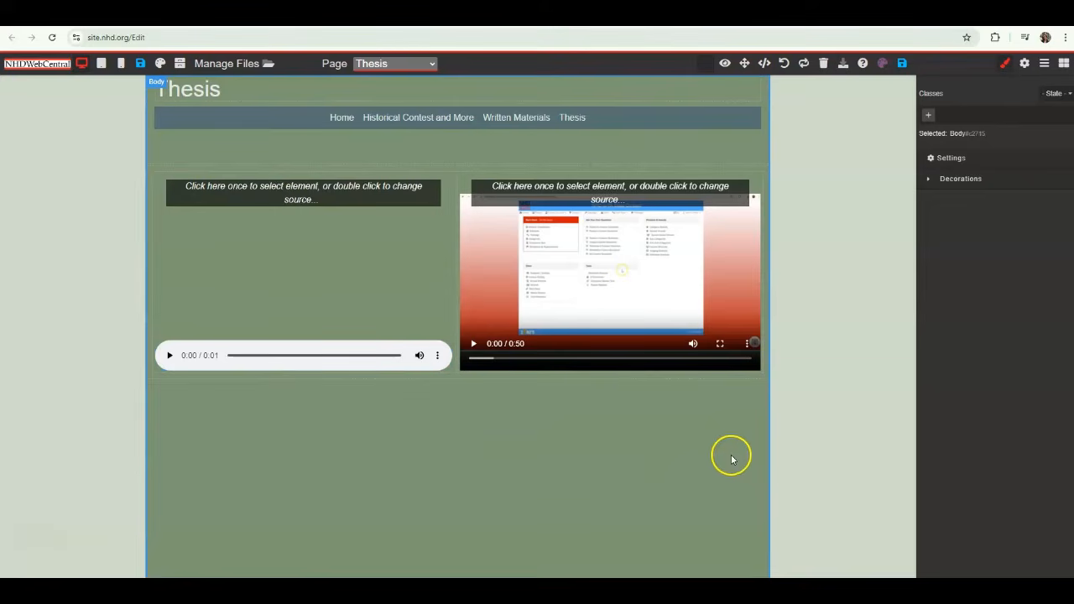
{"action": "left_click", "coordinate": [1063, 65]}
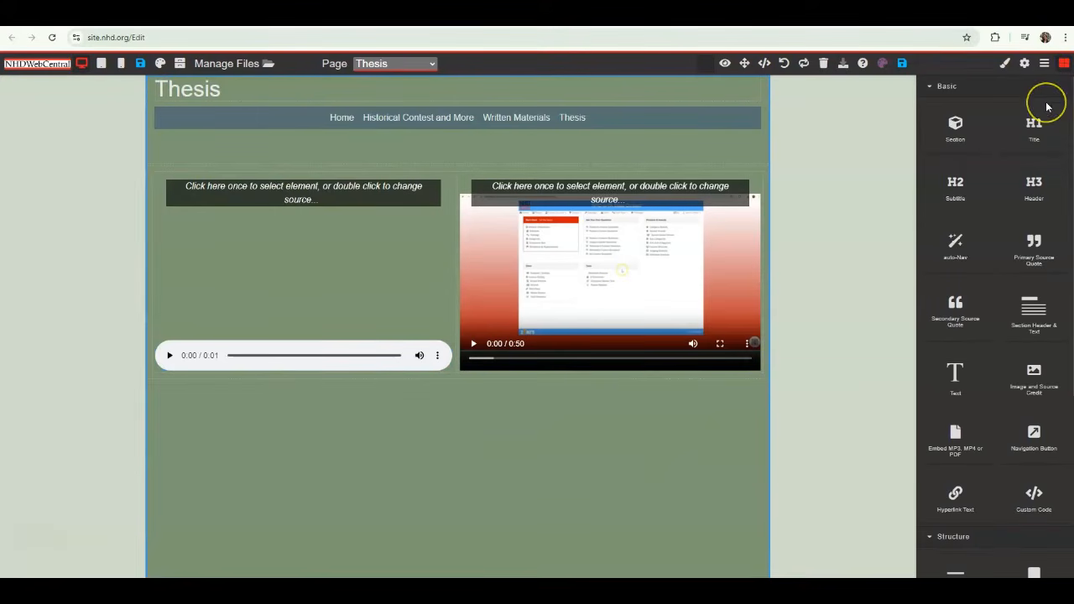
{"action": "left_click_drag", "start_coordinate": [954, 375], "coordinate": [372, 373]}
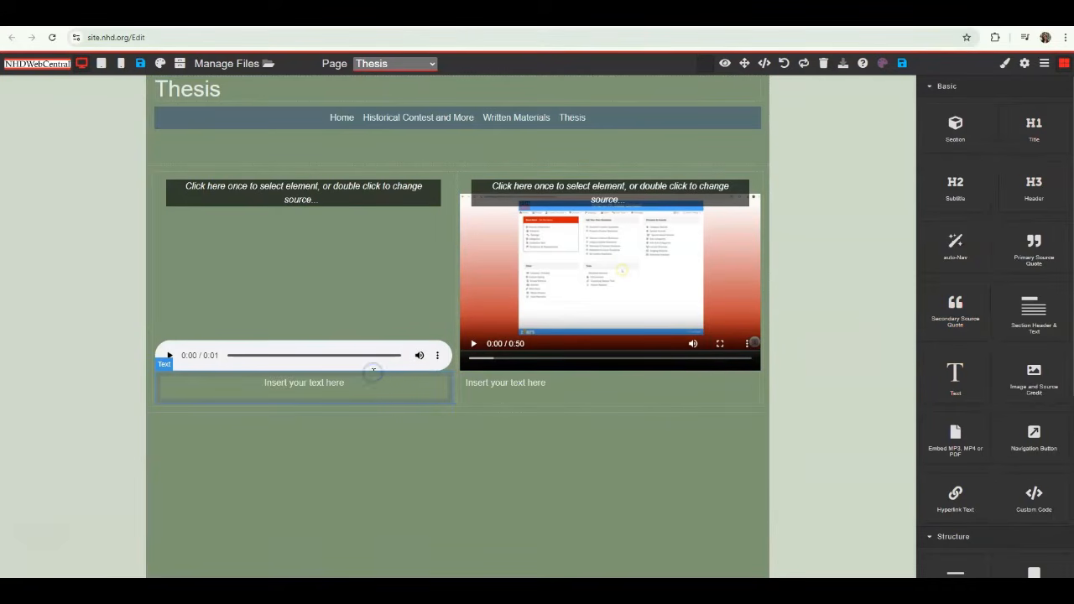
{"action": "double_click", "coordinate": [312, 384]}
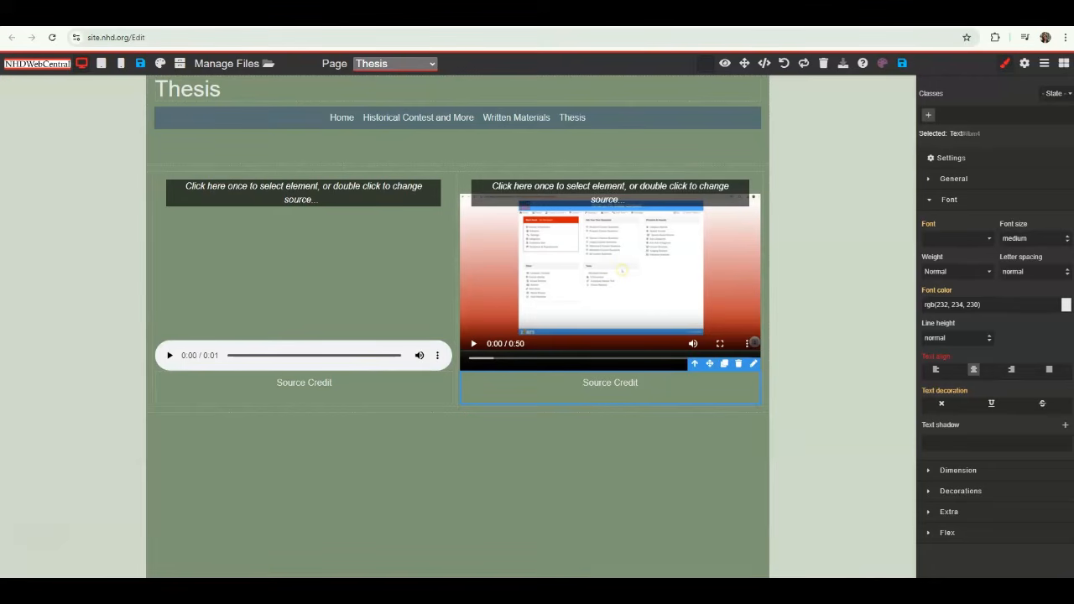
Step: Insert a two-column Flexbox below the media row and place a Navigation Button in each column
{"action": "left_click", "coordinate": [1063, 66]}
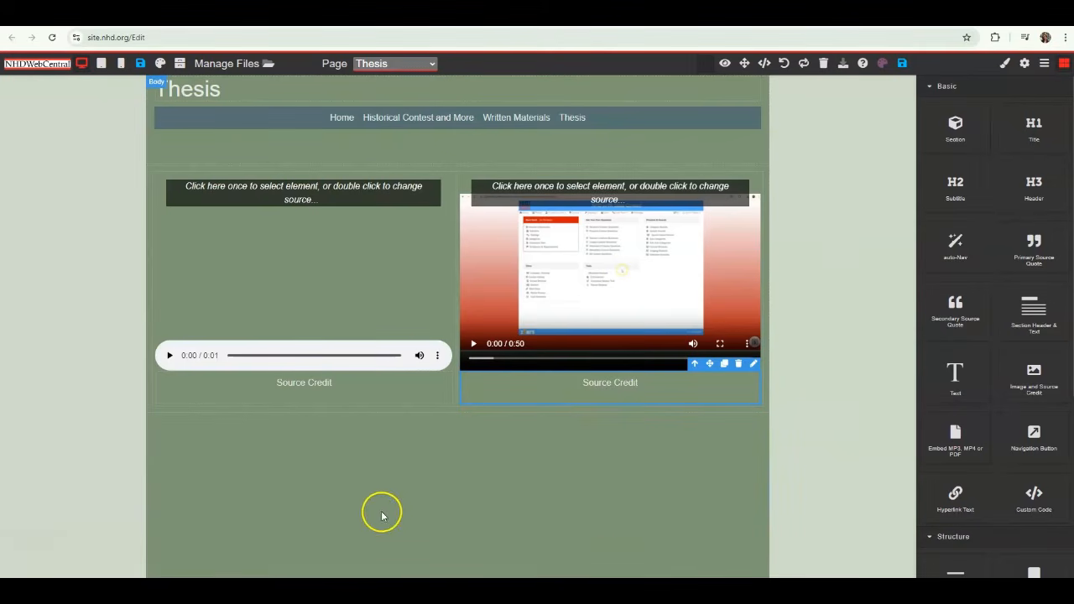
{"action": "scroll", "coordinate": [968, 339], "scroll_direction": "down", "scroll_amount": 3}
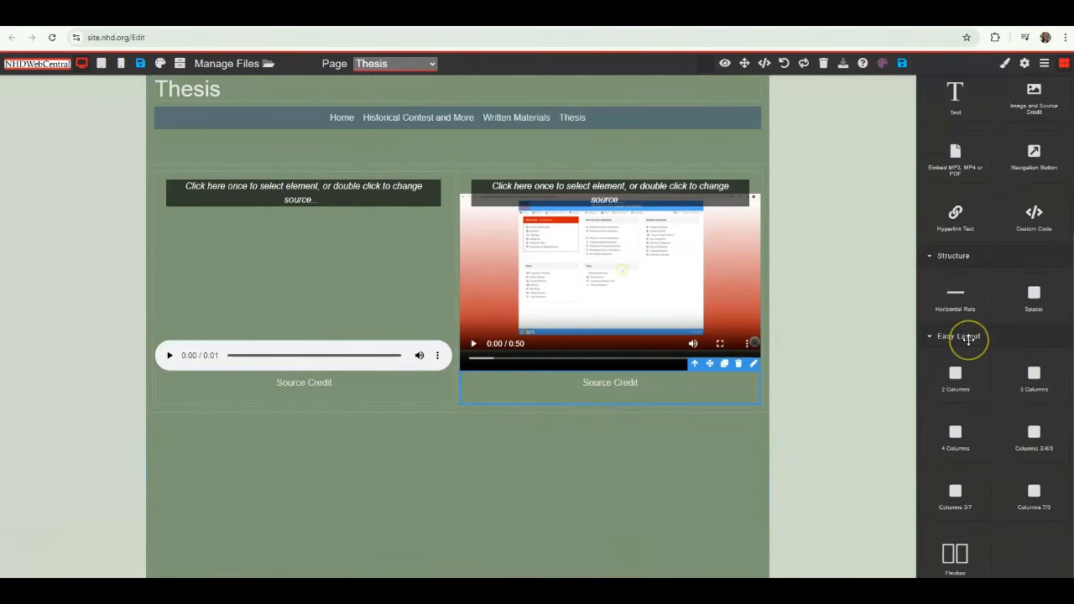
{"action": "left_click_drag", "start_coordinate": [954, 550], "coordinate": [551, 486]}
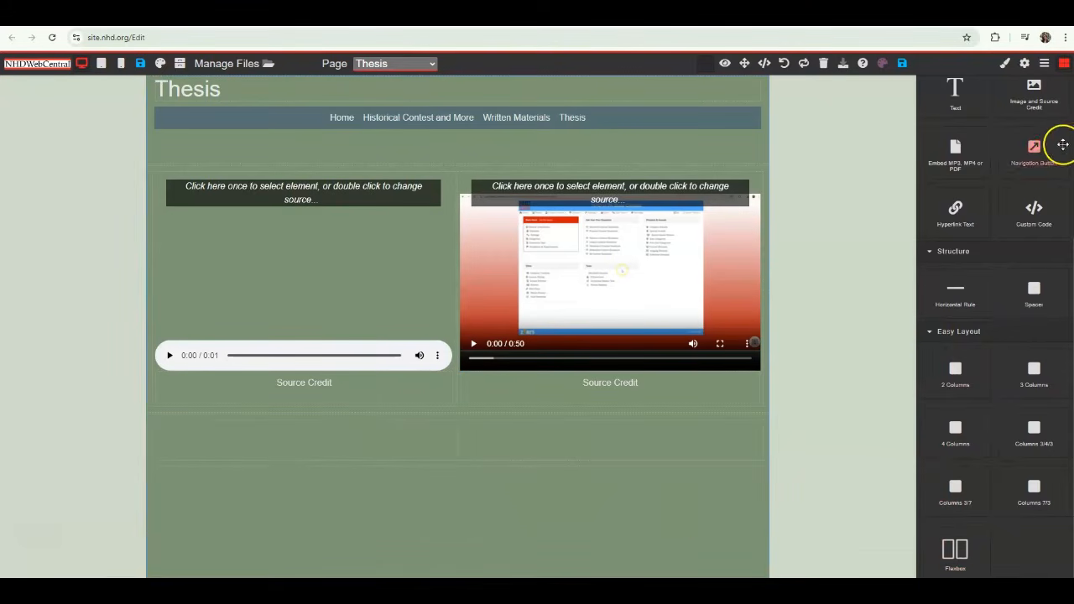
{"action": "left_click_drag", "start_coordinate": [1034, 151], "coordinate": [669, 451]}
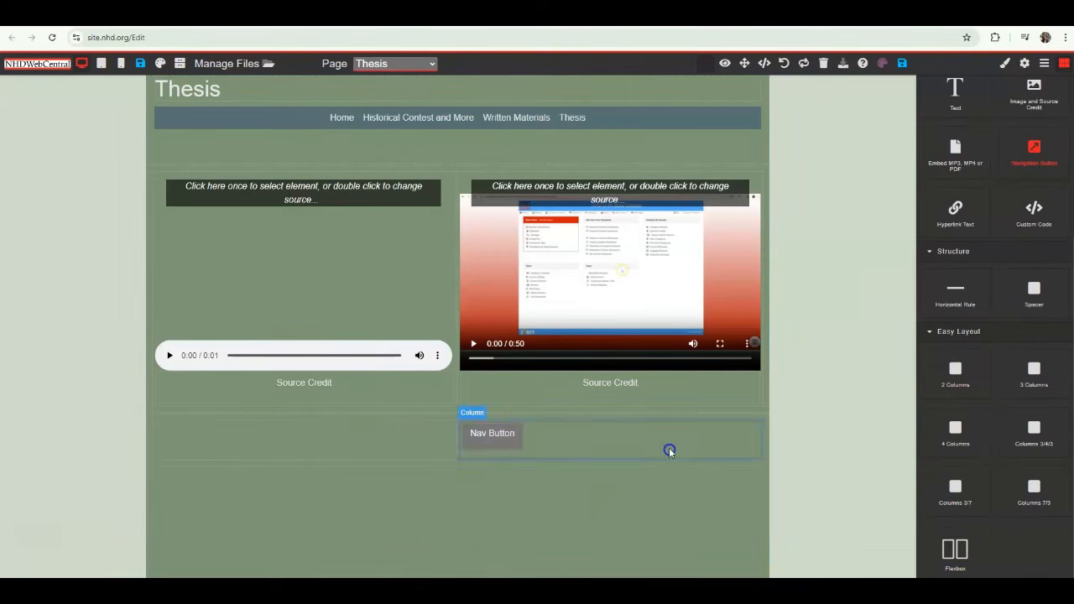
{"action": "left_click_drag", "start_coordinate": [1034, 151], "coordinate": [296, 450]}
Step: Relabel the first column's navigation button "Previous" and the second column's button "Next"
{"action": "left_click", "coordinate": [186, 433]}
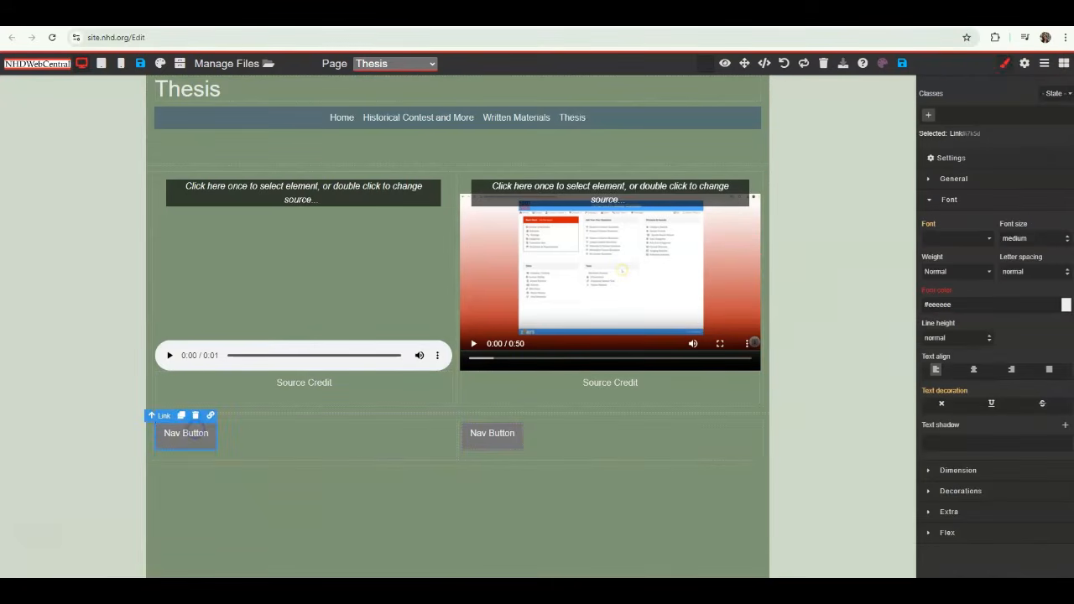
{"action": "left_click_drag", "start_coordinate": [210, 433], "coordinate": [151, 432]}
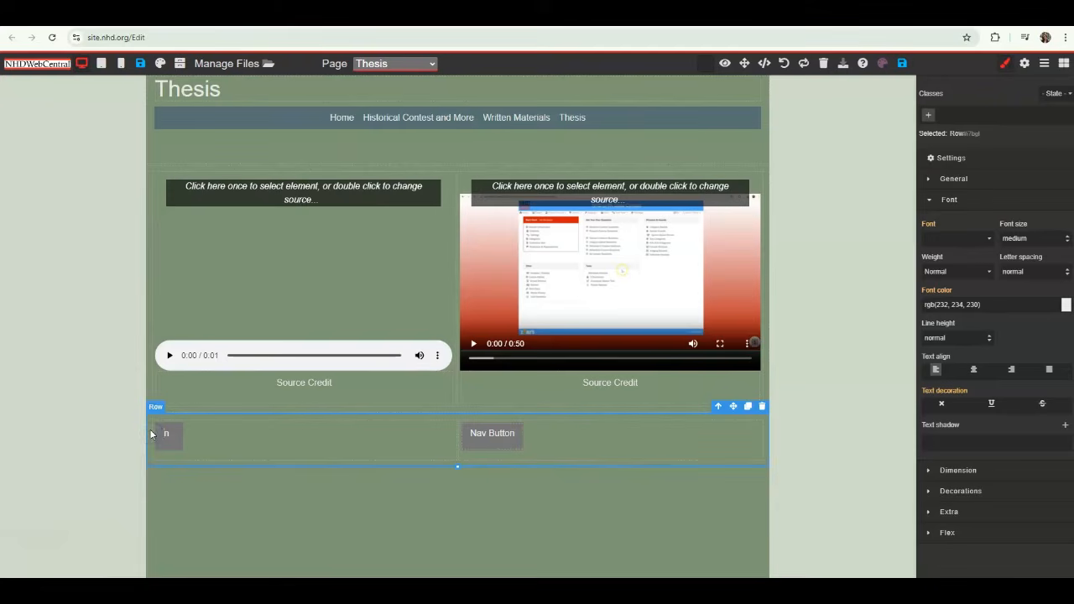
{"action": "type", "text": "Previous"}
{"action": "left_click", "coordinate": [285, 420]}
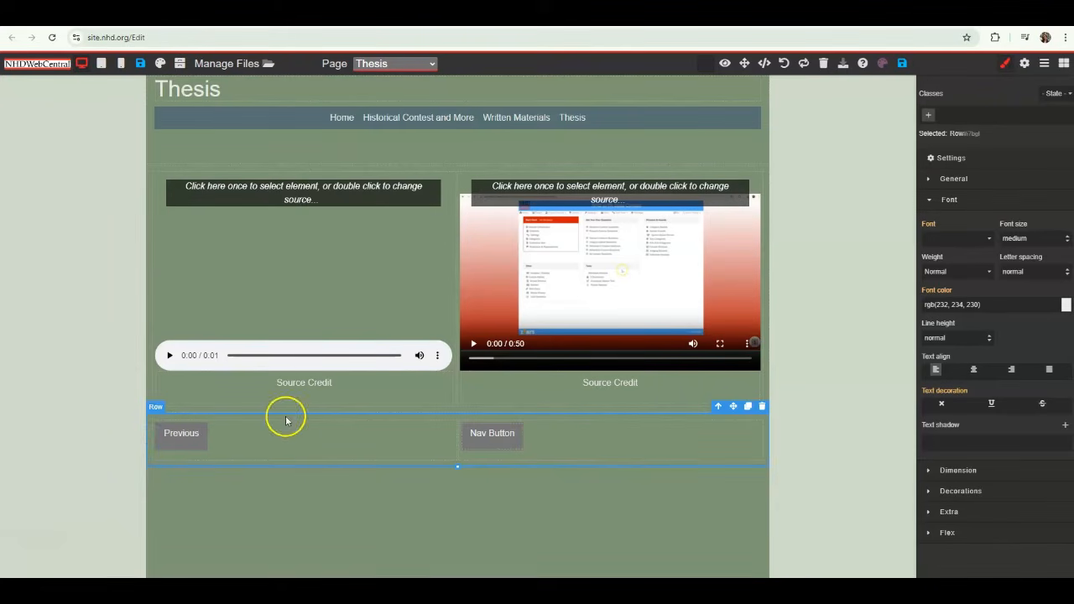
{"action": "left_click", "coordinate": [491, 433]}
{"action": "left_click_drag", "start_coordinate": [514, 433], "coordinate": [464, 435]}
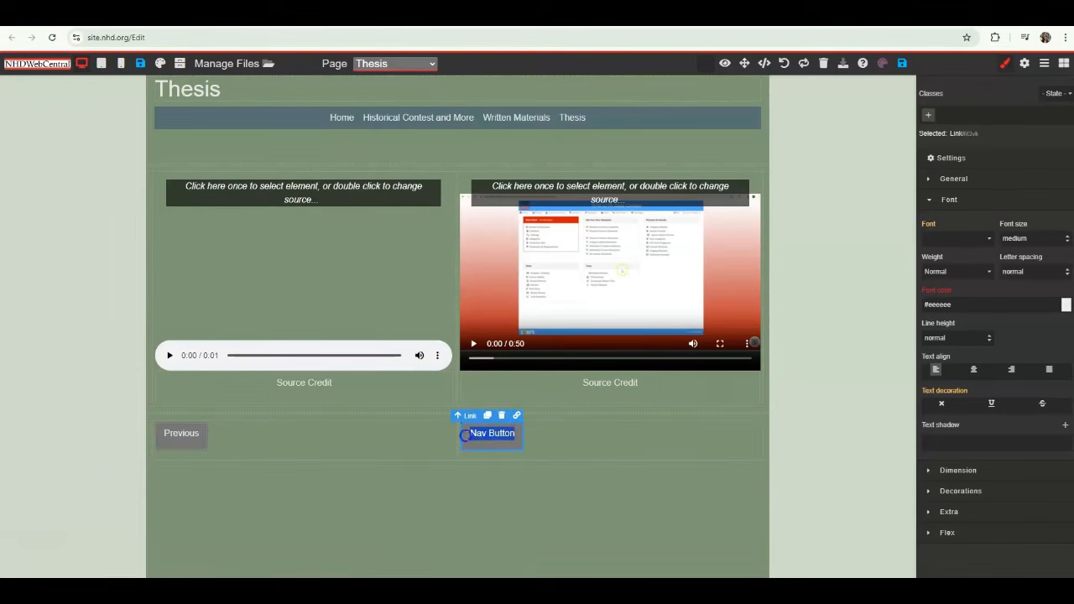
{"action": "type", "text": "Next"}
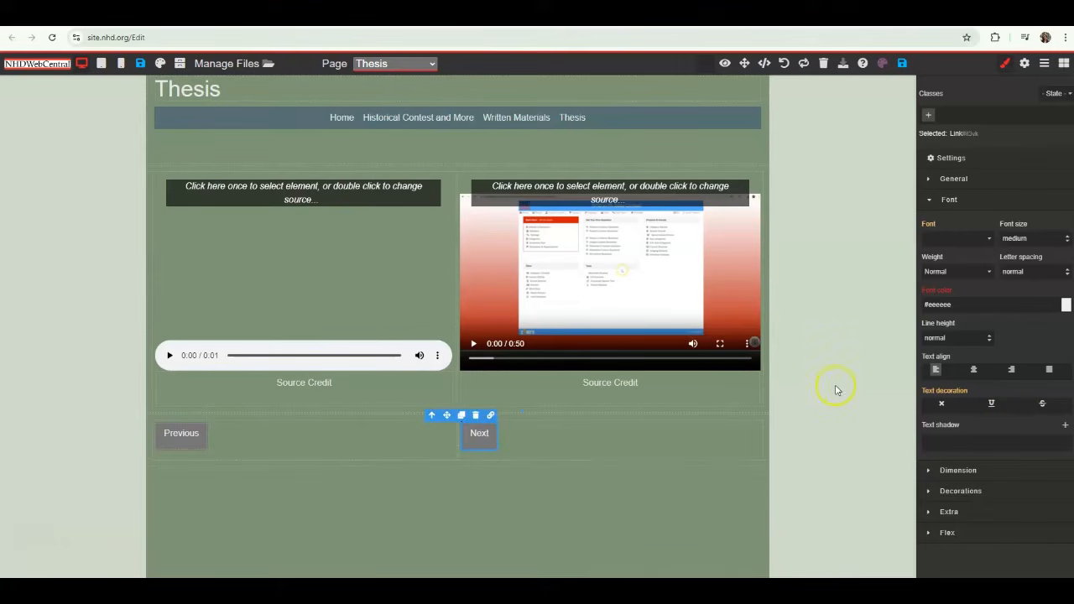
{"action": "left_click", "coordinate": [675, 431]}
{"action": "left_click", "coordinate": [498, 433]}
{"action": "left_click", "coordinate": [492, 416]}
{"action": "left_click", "coordinate": [486, 323]}
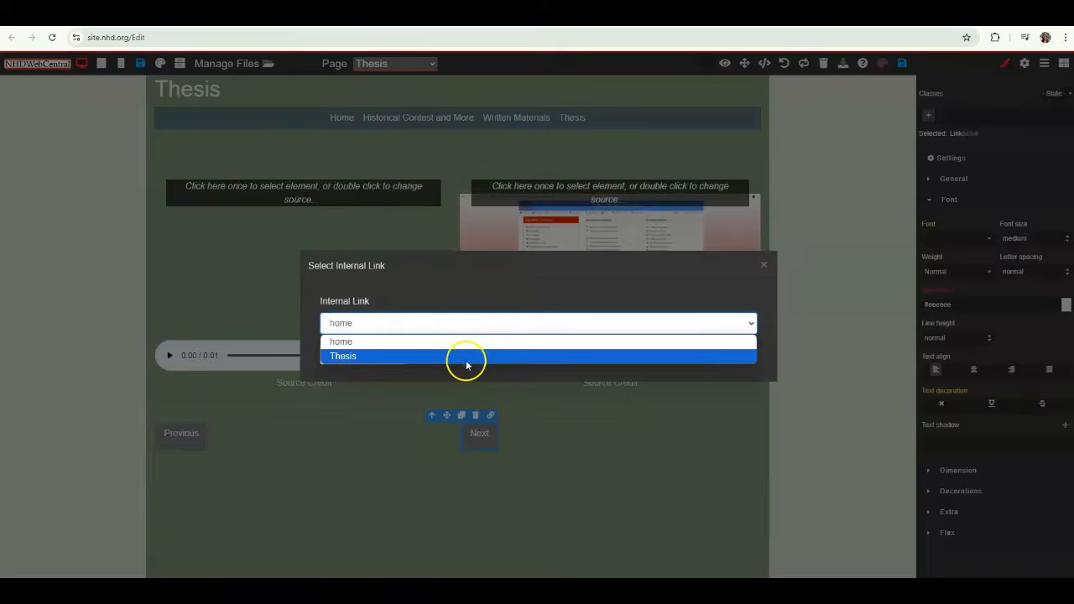
{"action": "left_click", "coordinate": [767, 271]}
{"action": "left_click", "coordinate": [767, 271]}
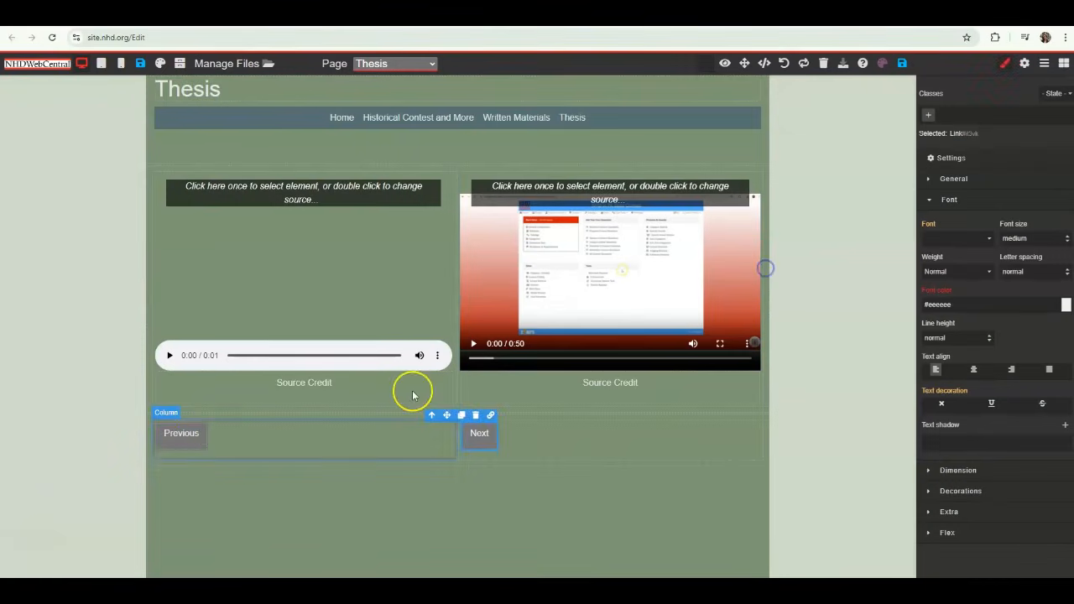
Step: Set the internal link of the Previous button to the home page and save it
{"action": "right_click", "coordinate": [202, 435]}
{"action": "left_click", "coordinate": [196, 443]}
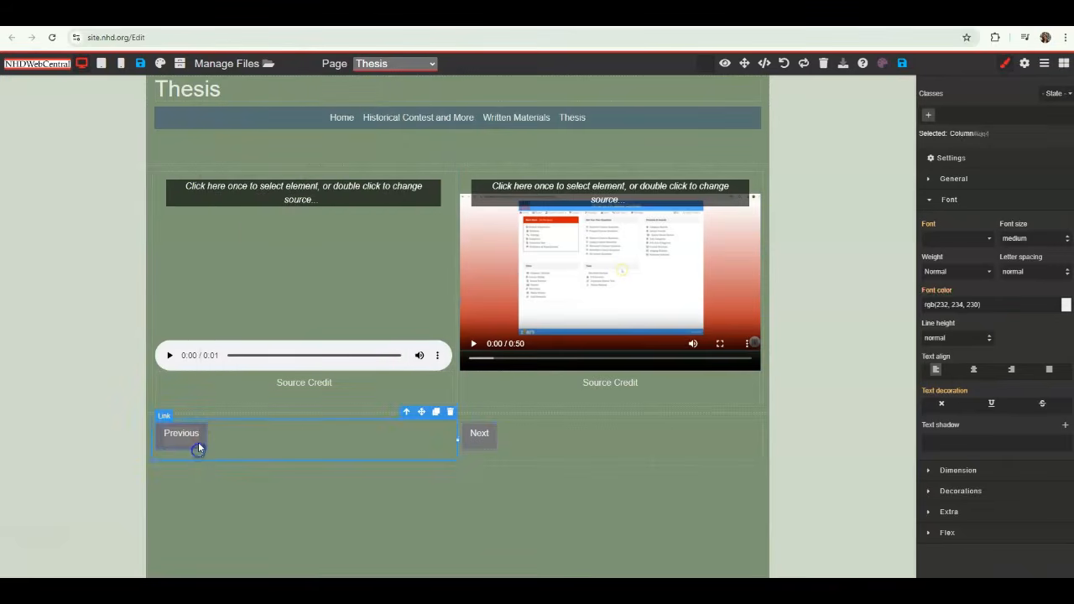
{"action": "left_click", "coordinate": [201, 415]}
{"action": "left_click", "coordinate": [431, 324]}
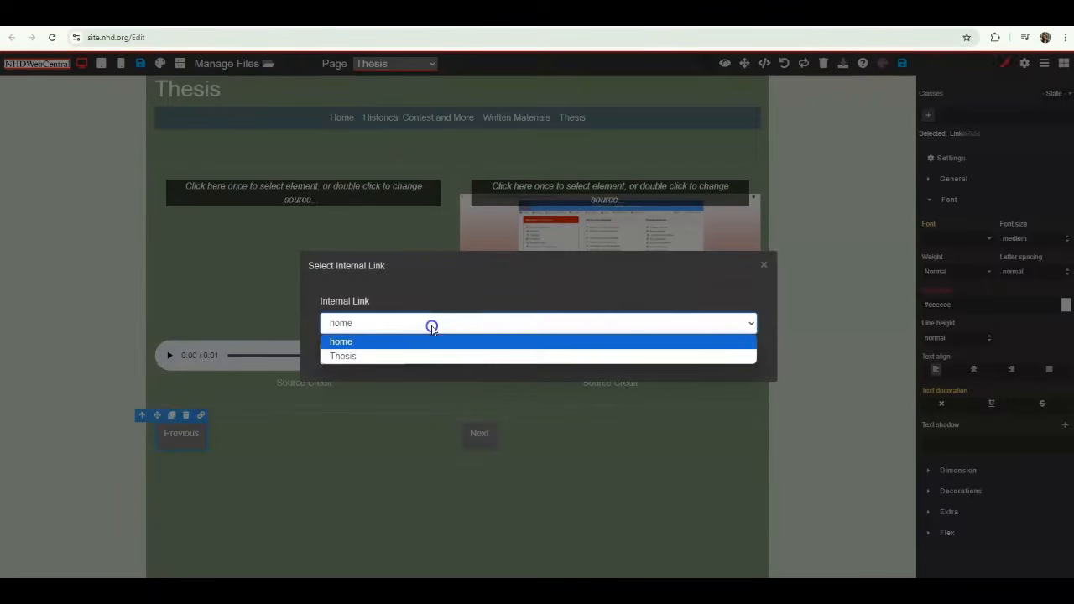
{"action": "left_click", "coordinate": [416, 345]}
{"action": "left_click", "coordinate": [353, 356]}
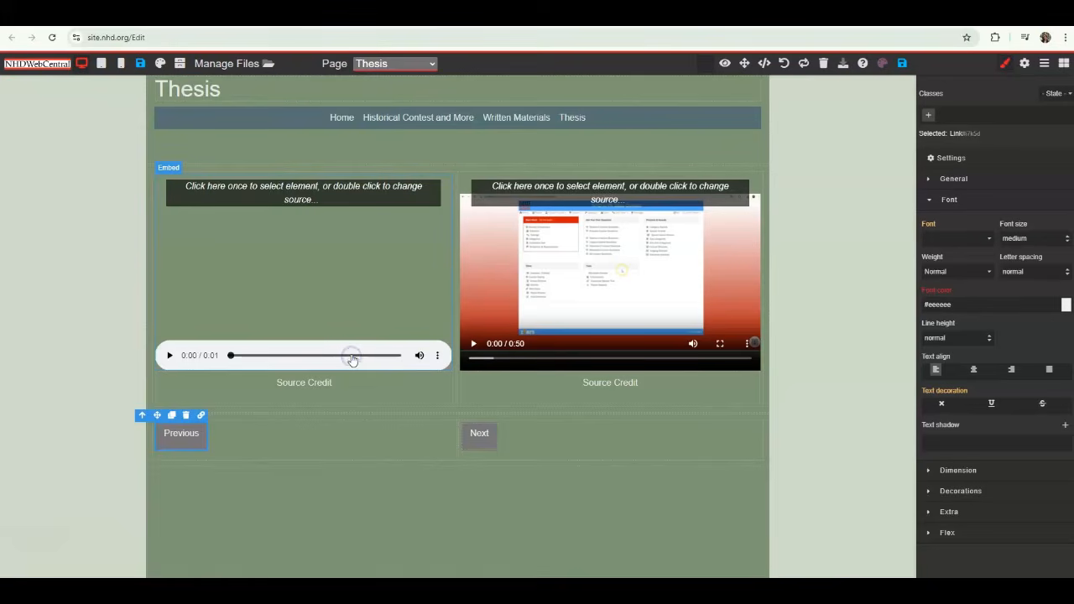
{"action": "left_click", "coordinate": [492, 443]}
{"action": "left_click", "coordinate": [492, 416]}
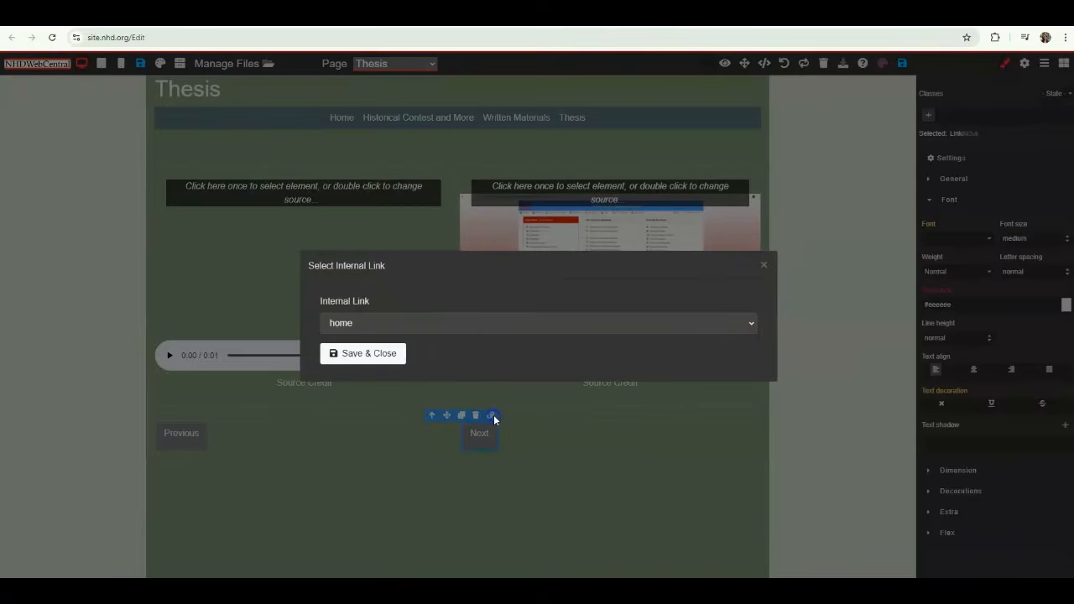
{"action": "left_click", "coordinate": [482, 323]}
{"action": "left_click", "coordinate": [483, 324]}
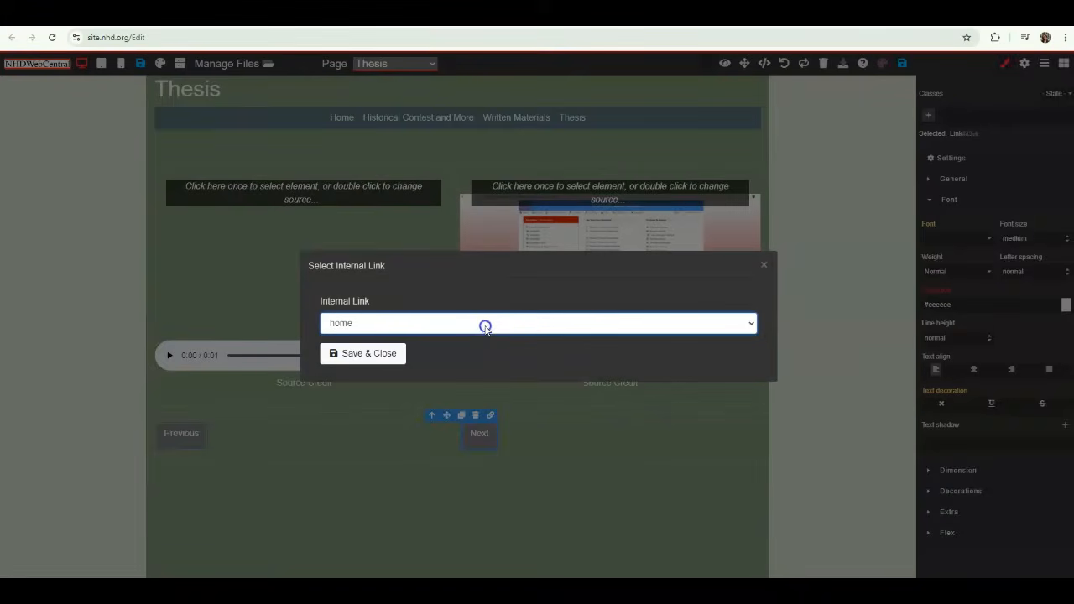
{"action": "left_click", "coordinate": [763, 265]}
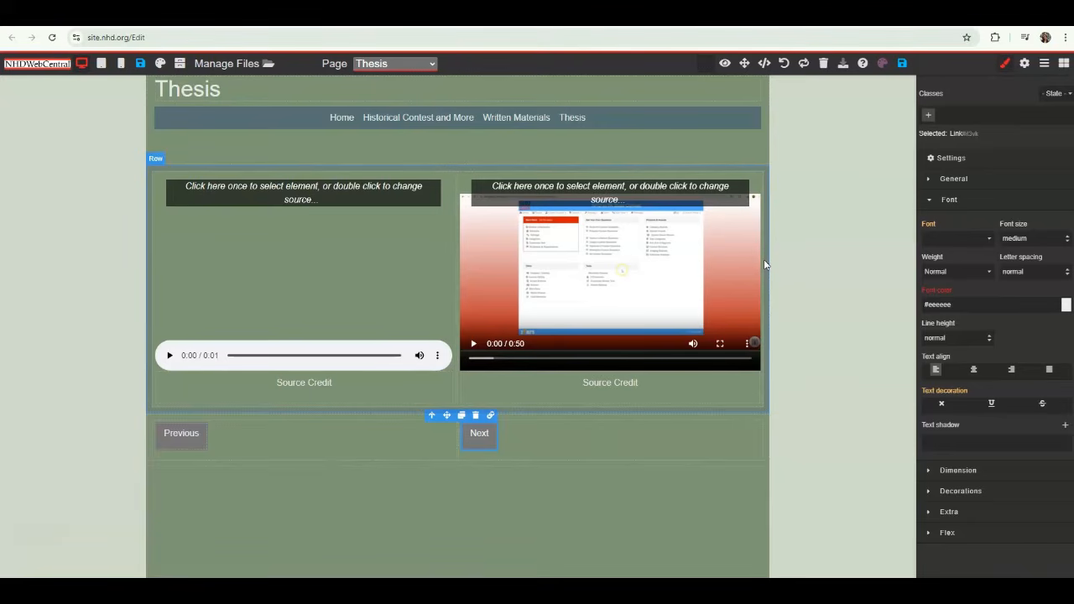
Step: Move Thesis directly after Home in the auto-Nav bar's page order, saving the order and the page
{"action": "left_click", "coordinate": [647, 121]}
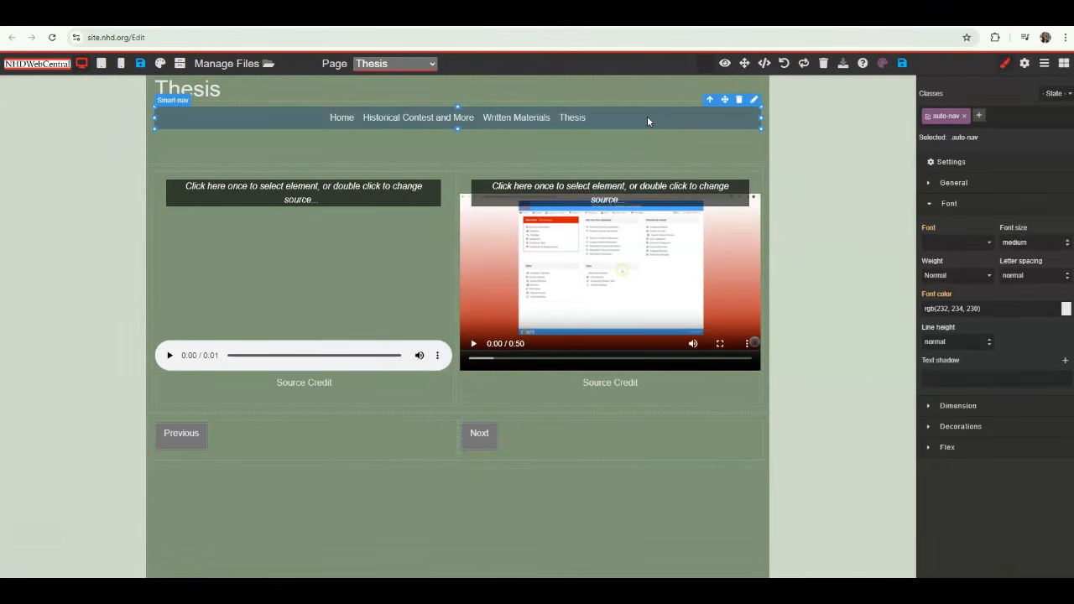
{"action": "left_click", "coordinate": [902, 63]}
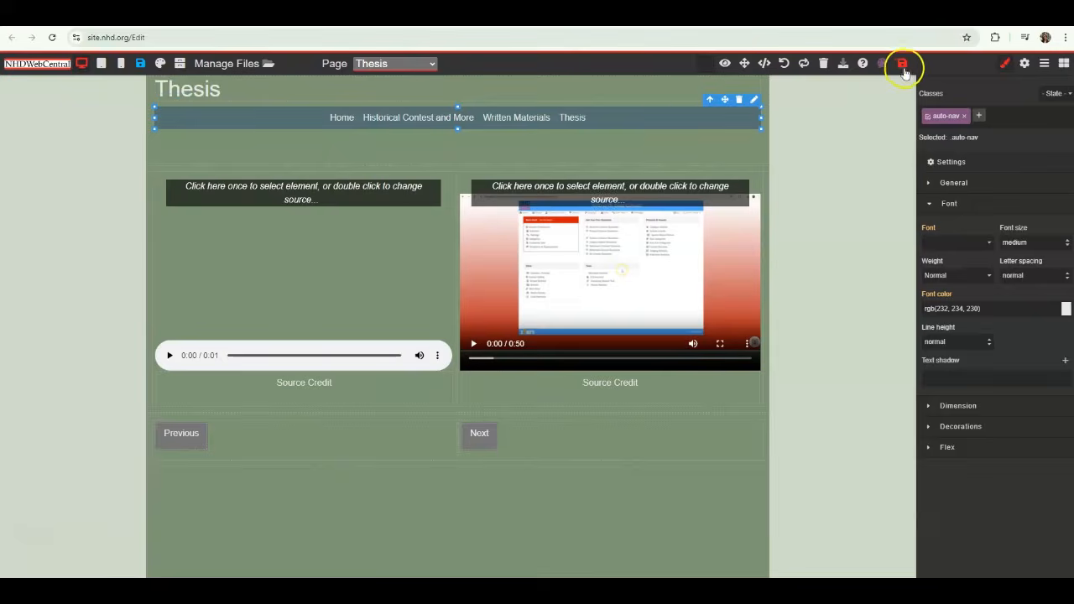
{"action": "double_click", "coordinate": [619, 118]}
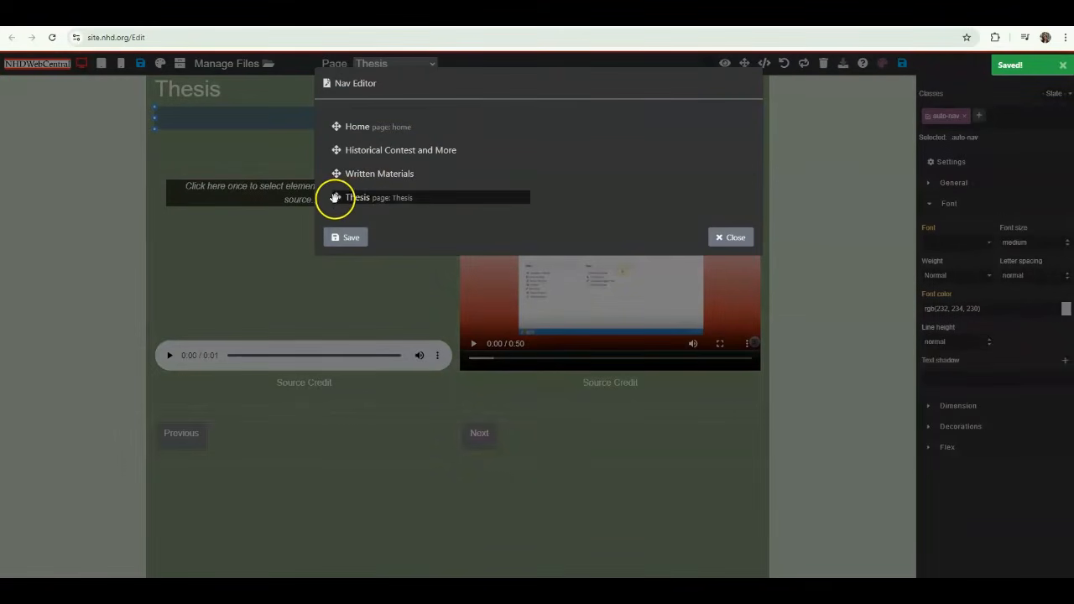
{"action": "left_click_drag", "start_coordinate": [335, 197], "coordinate": [334, 142]}
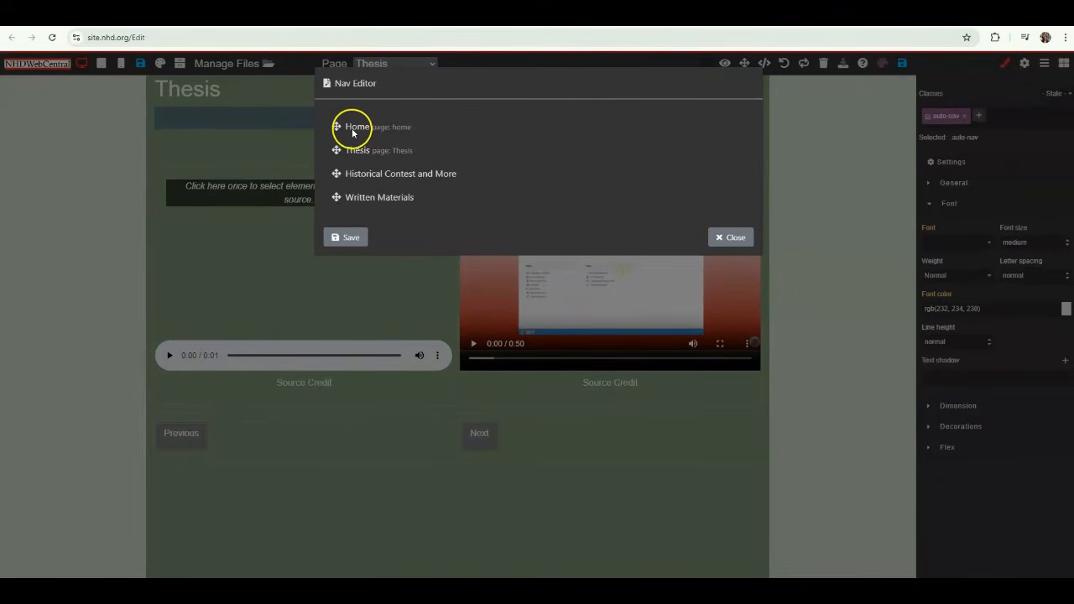
{"action": "left_click", "coordinate": [351, 238]}
{"action": "left_click", "coordinate": [727, 237]}
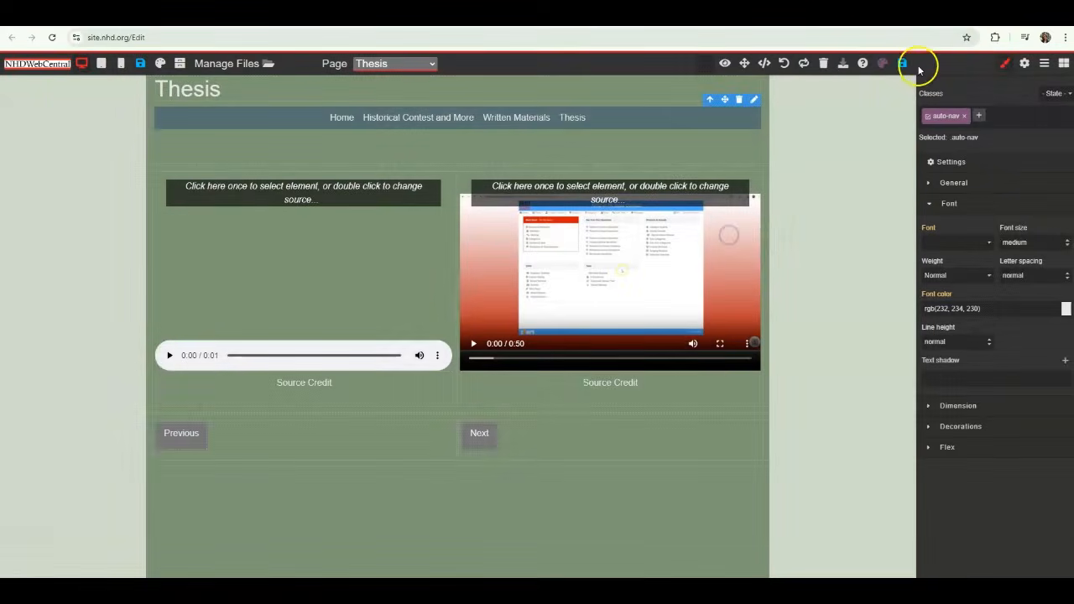
{"action": "left_click", "coordinate": [902, 64]}
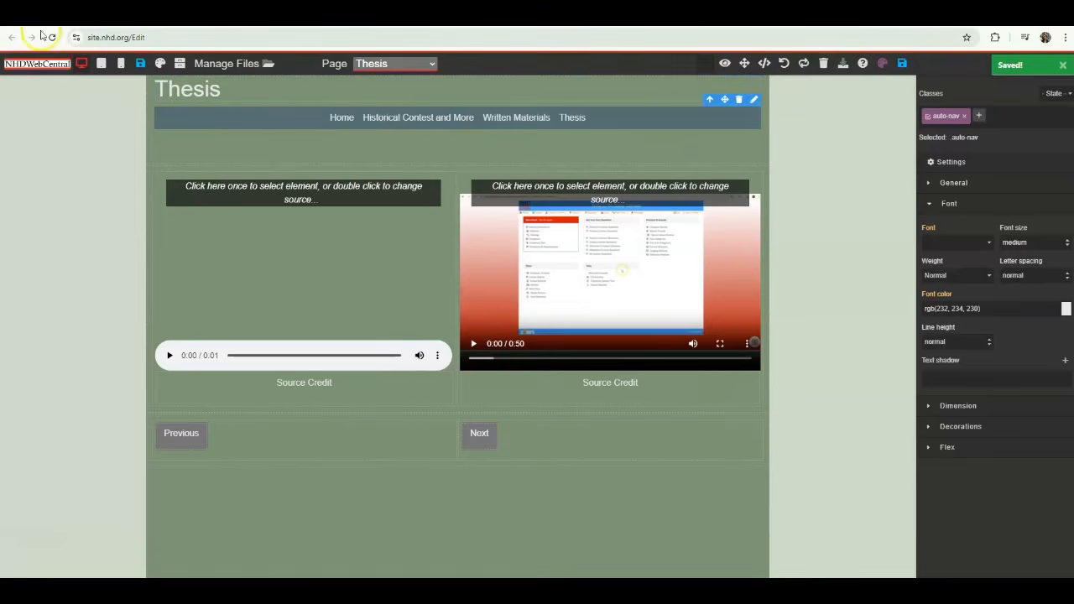
Step: Reload the editor and preview the site, testing the Thesis and Home links in the navigation bar
{"action": "left_click", "coordinate": [50, 39]}
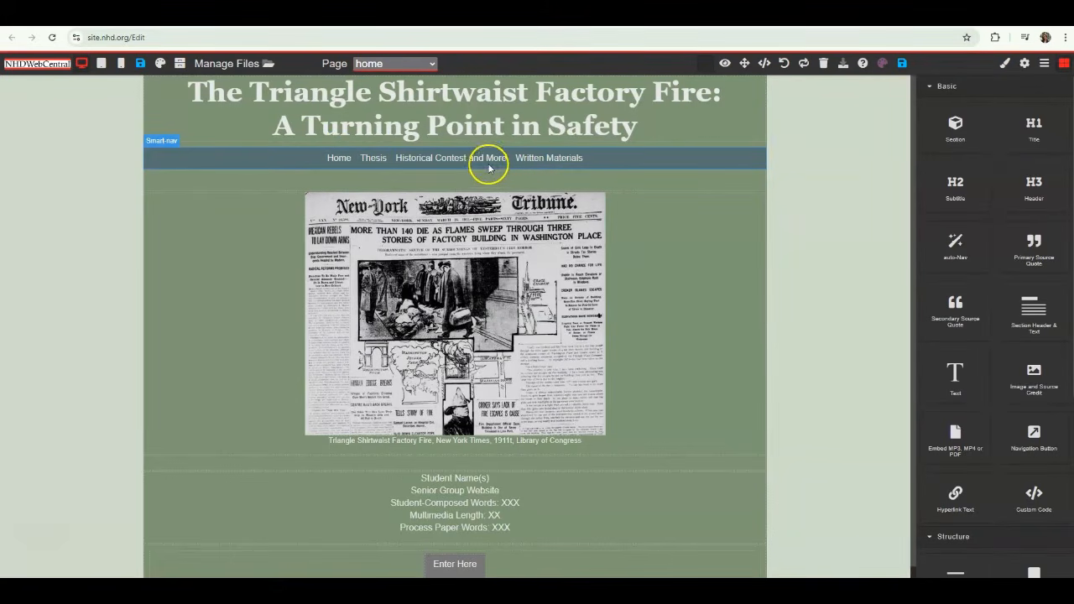
{"action": "left_click", "coordinate": [726, 66]}
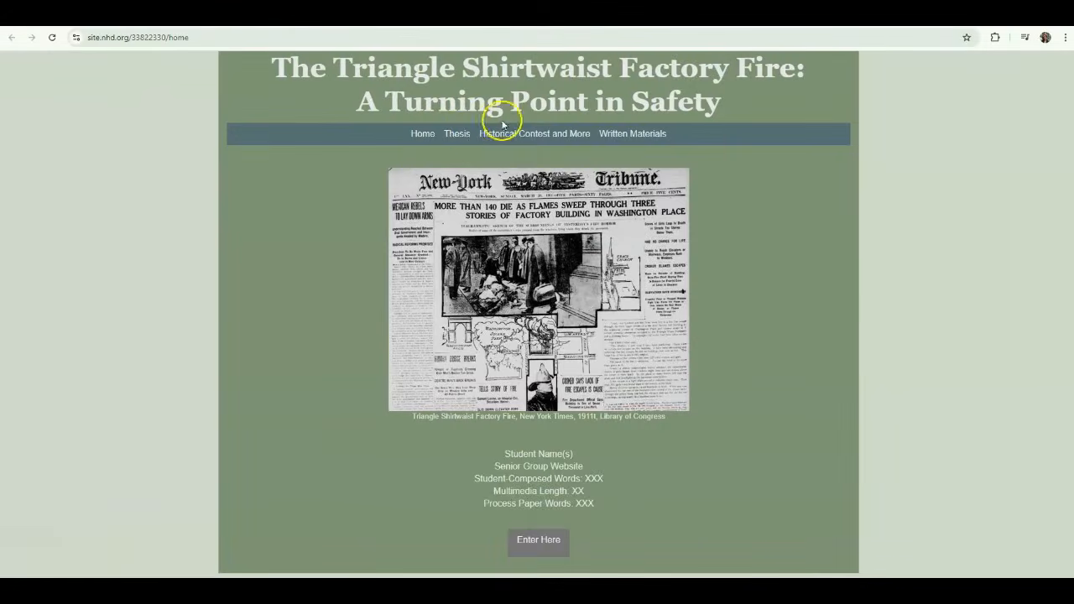
{"action": "left_click", "coordinate": [460, 136]}
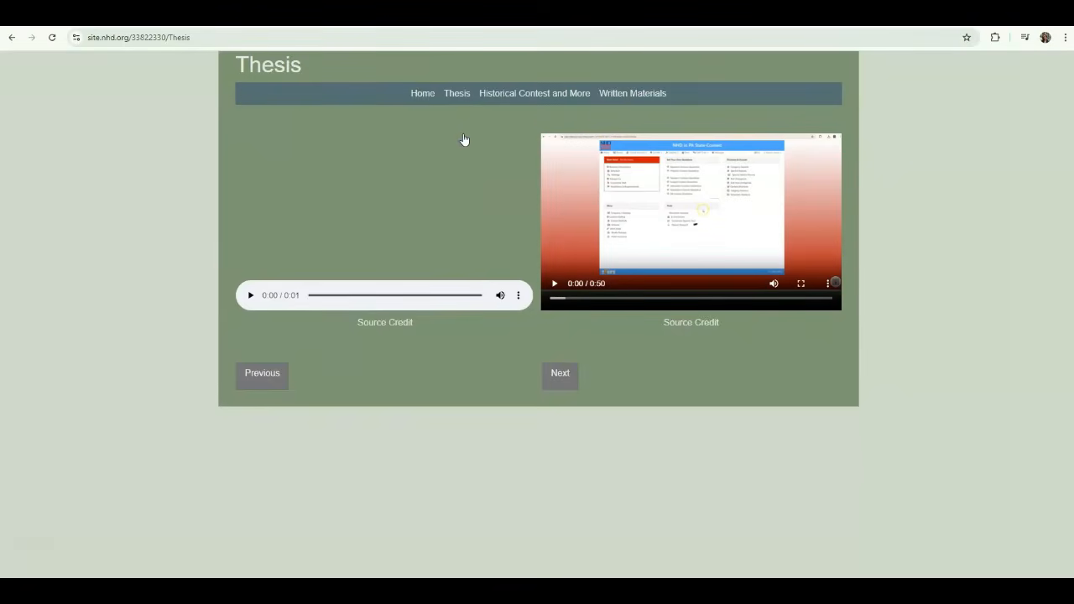
{"action": "left_click", "coordinate": [415, 93]}
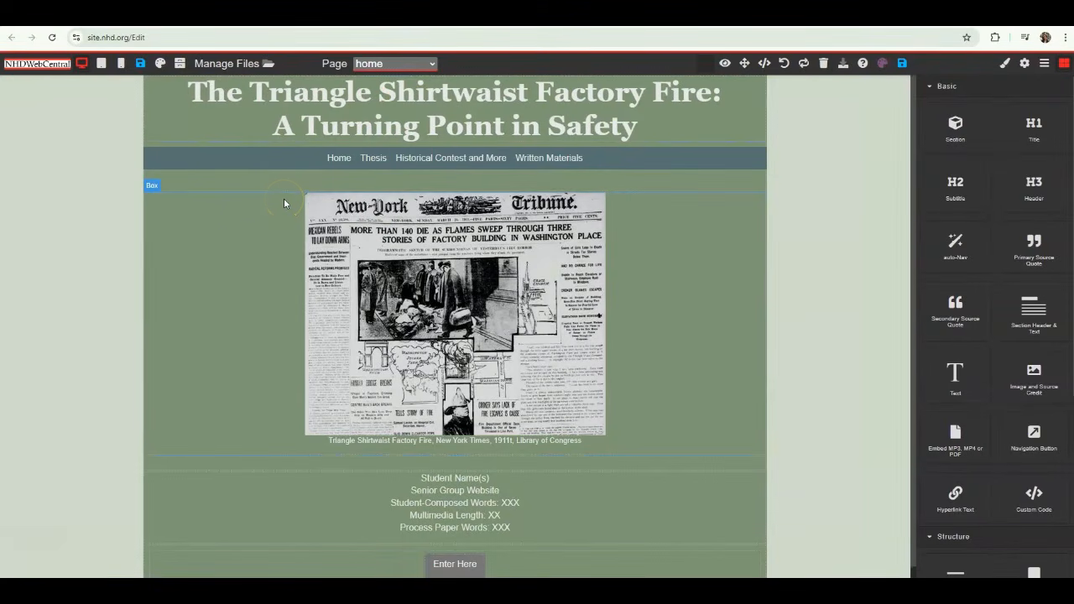
Step: Set the internal link of the home page's Enter Here button to the Thesis page and save the page
{"action": "scroll", "coordinate": [283, 204], "scroll_direction": "down", "scroll_amount": 1}
{"action": "left_click", "coordinate": [447, 548]}
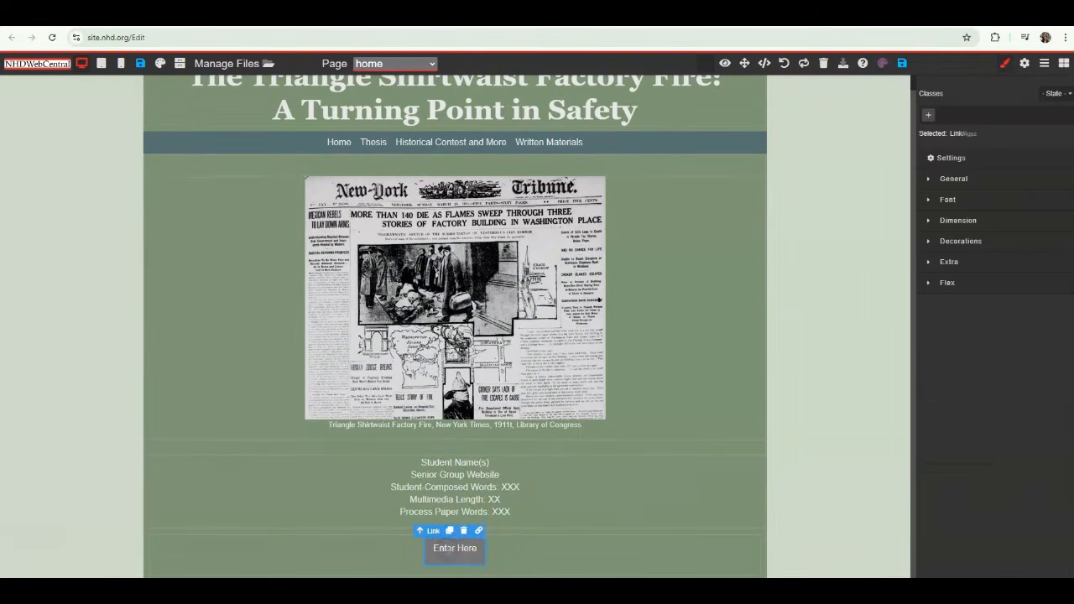
{"action": "left_click", "coordinate": [478, 530]}
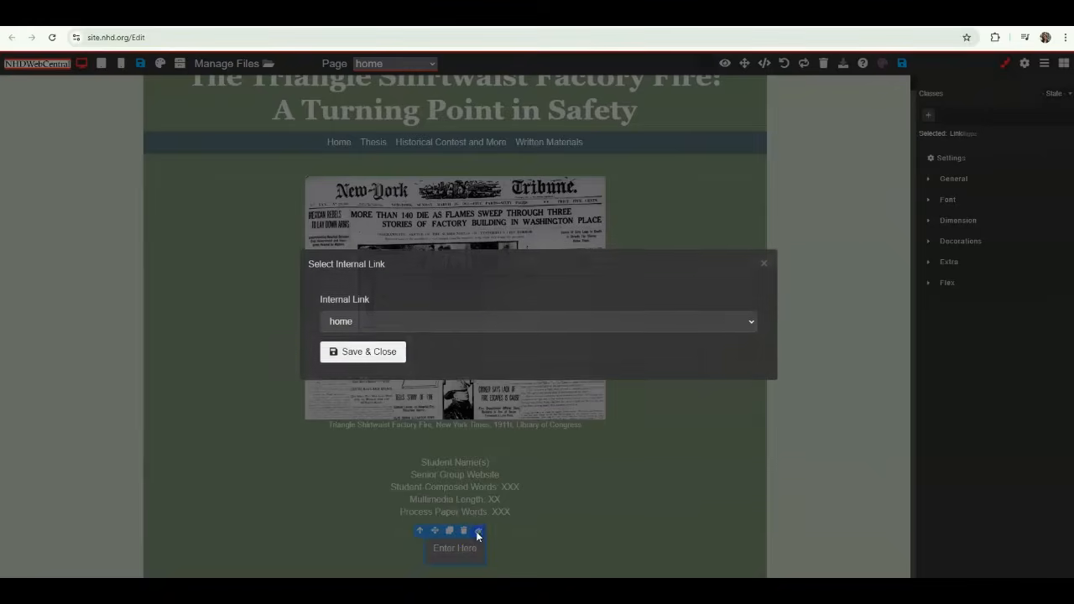
{"action": "left_click", "coordinate": [460, 325]}
{"action": "left_click", "coordinate": [448, 355]}
{"action": "left_click", "coordinate": [379, 355]}
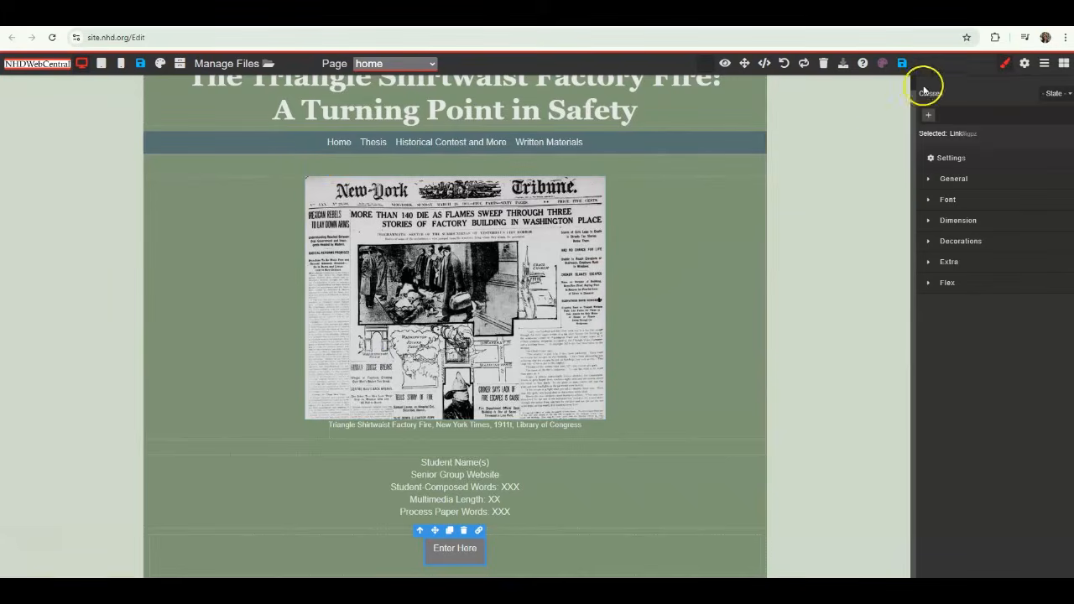
{"action": "left_click", "coordinate": [901, 63]}
Step: Preview the home page and test the Enter Here button and the Thesis page's Previous button
{"action": "left_click", "coordinate": [724, 63]}
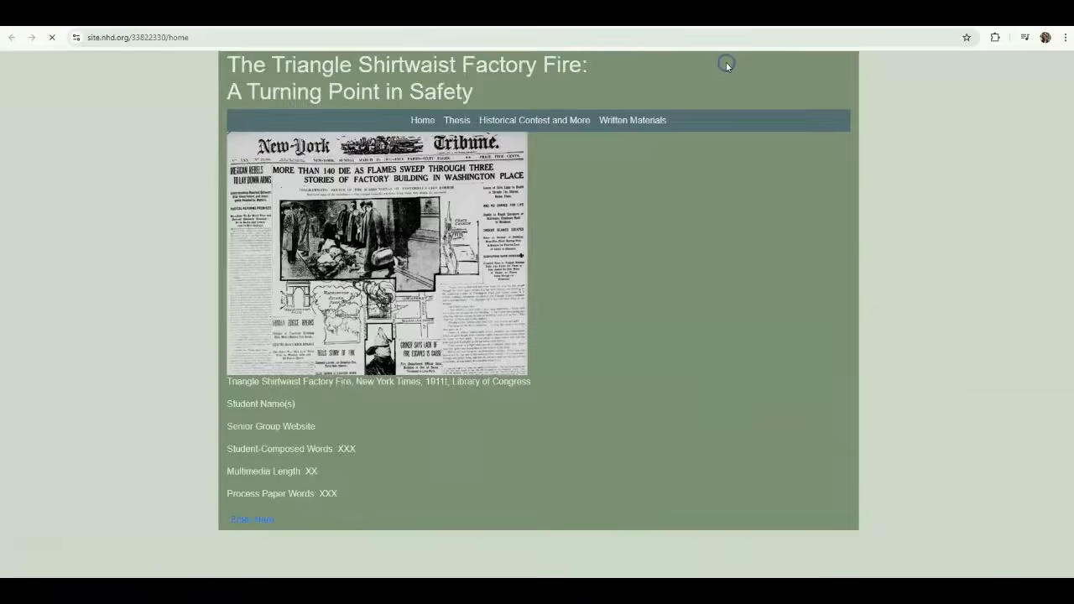
{"action": "left_click", "coordinate": [525, 544]}
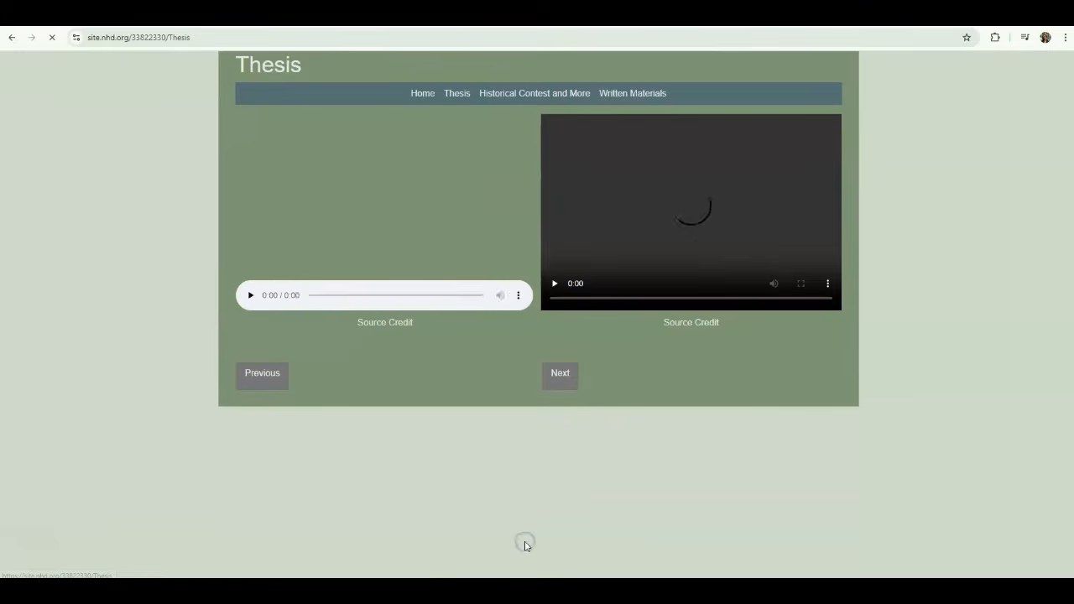
{"action": "left_click", "coordinate": [259, 379]}
{"action": "left_click", "coordinate": [259, 379]}
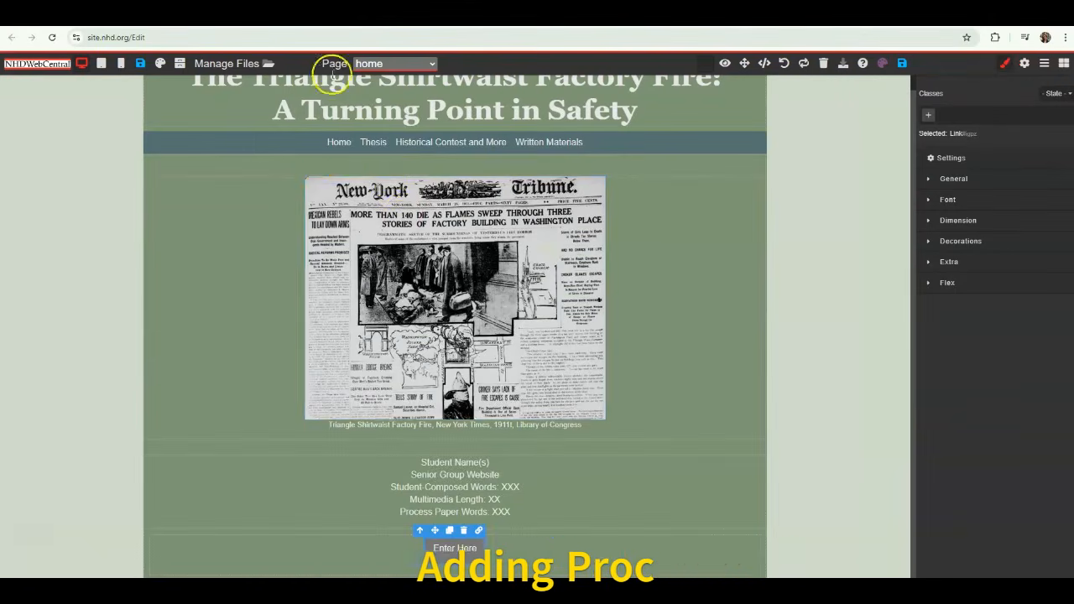
Step: Create a page named Process_Paper_and_Annotated_Bib with the title "Process Paper & Annotated Bibliography" and save the site
{"action": "left_click", "coordinate": [374, 64]}
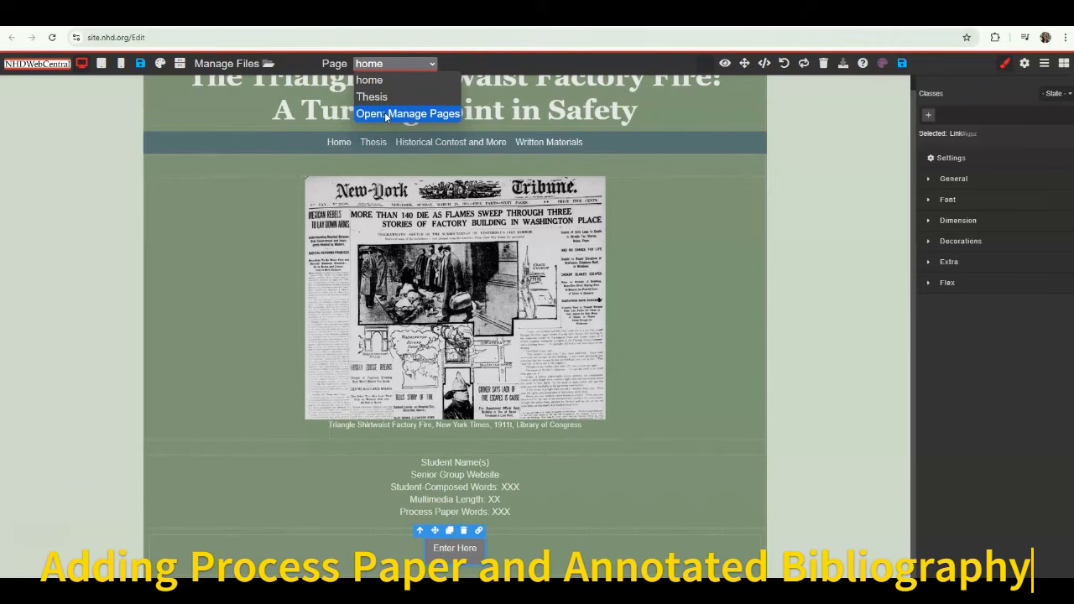
{"action": "left_click", "coordinate": [385, 114]}
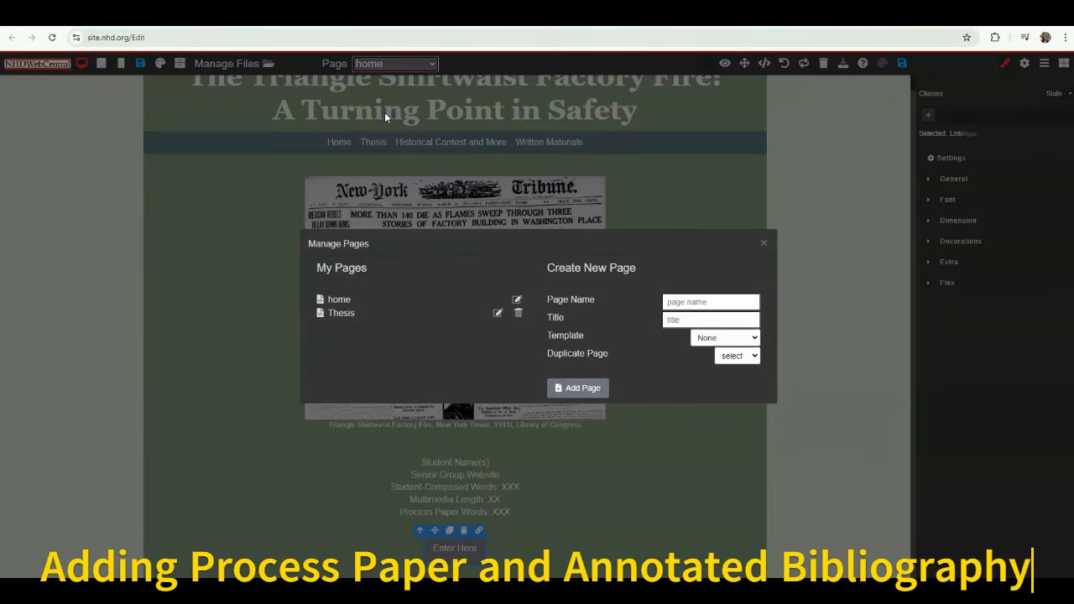
{"action": "left_click", "coordinate": [678, 303]}
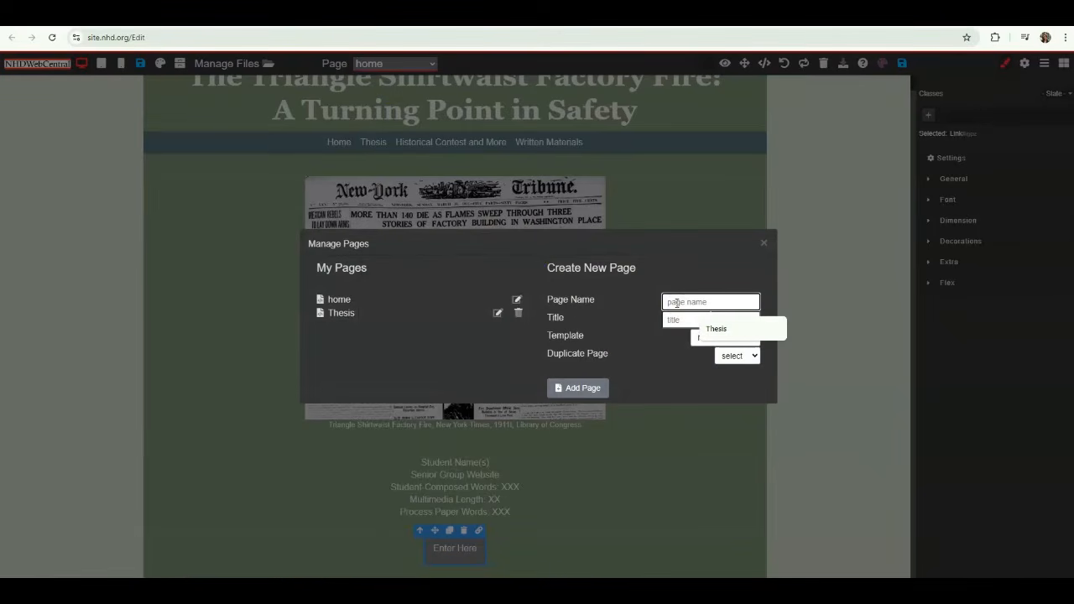
{"action": "type", "text": "Pr"}
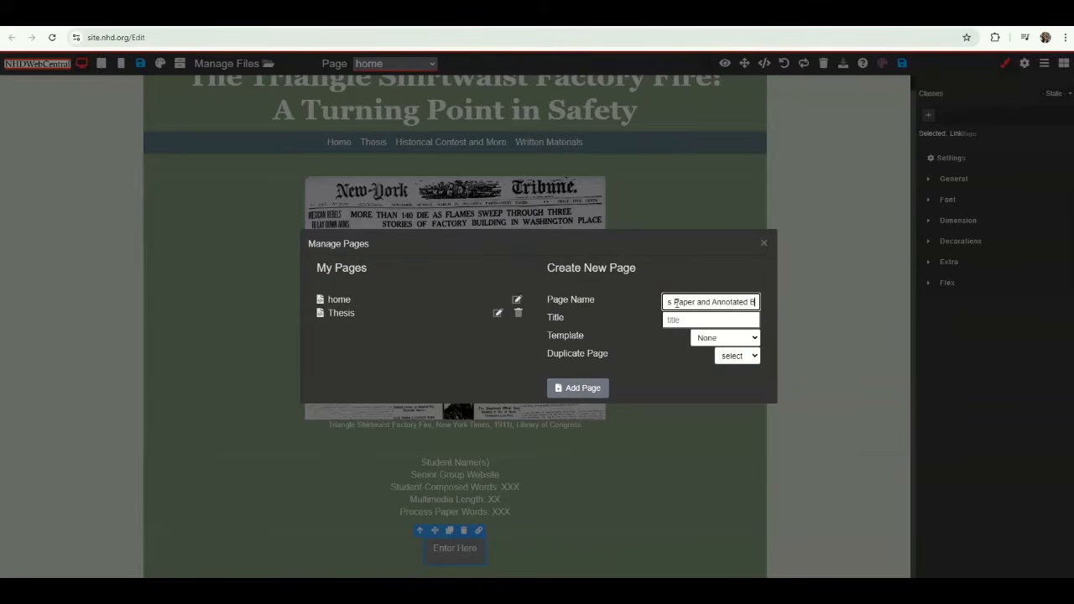
{"action": "key", "text": "Tab"}
{"action": "type", "text": "Process"}
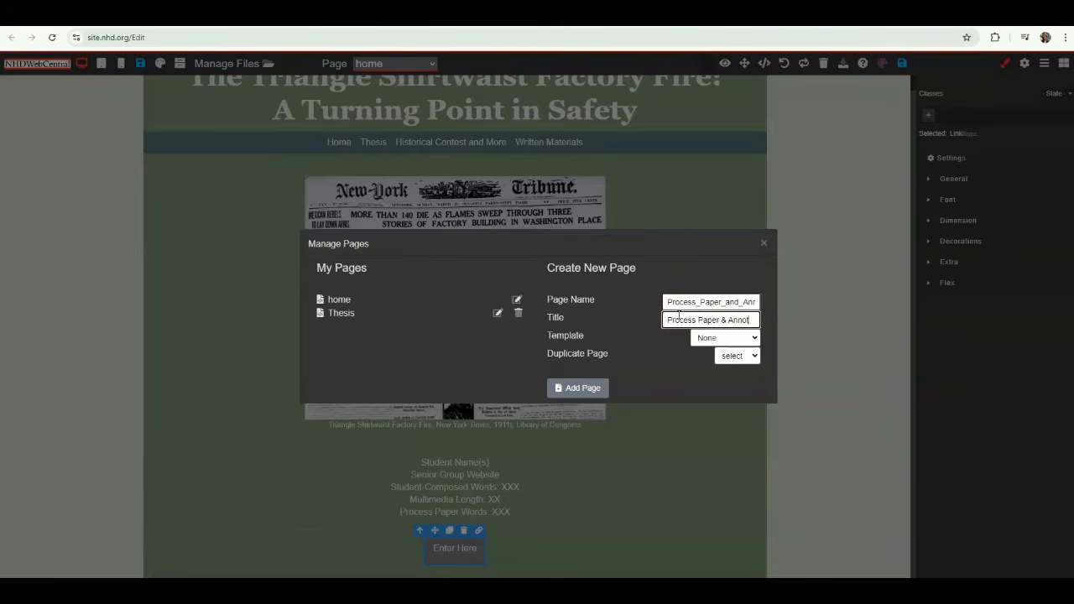
{"action": "type", "text": "Paper & Annotated Bibliography"}
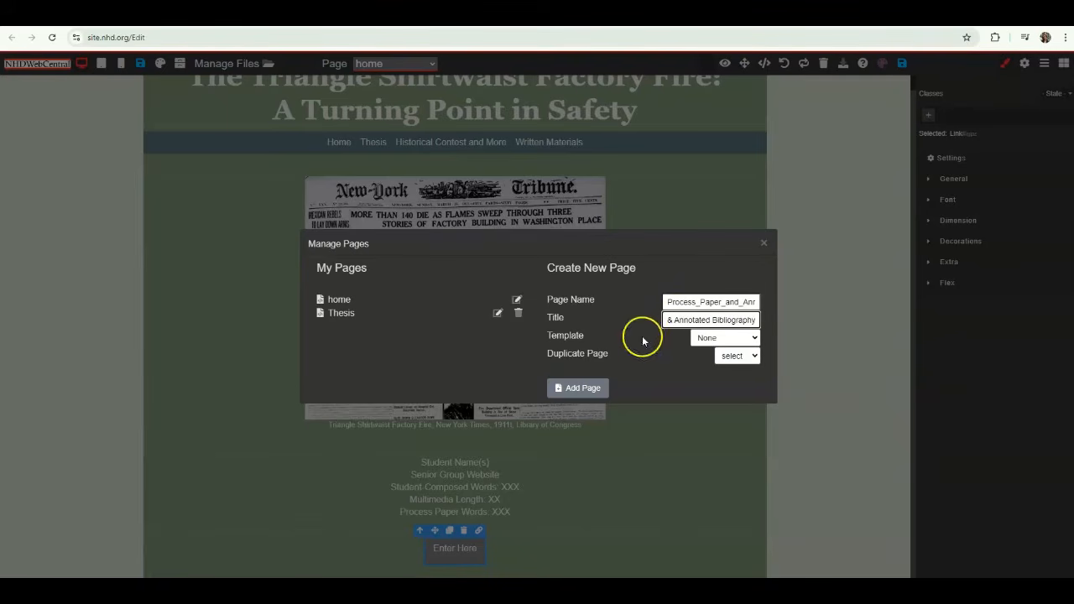
{"action": "left_click", "coordinate": [579, 385]}
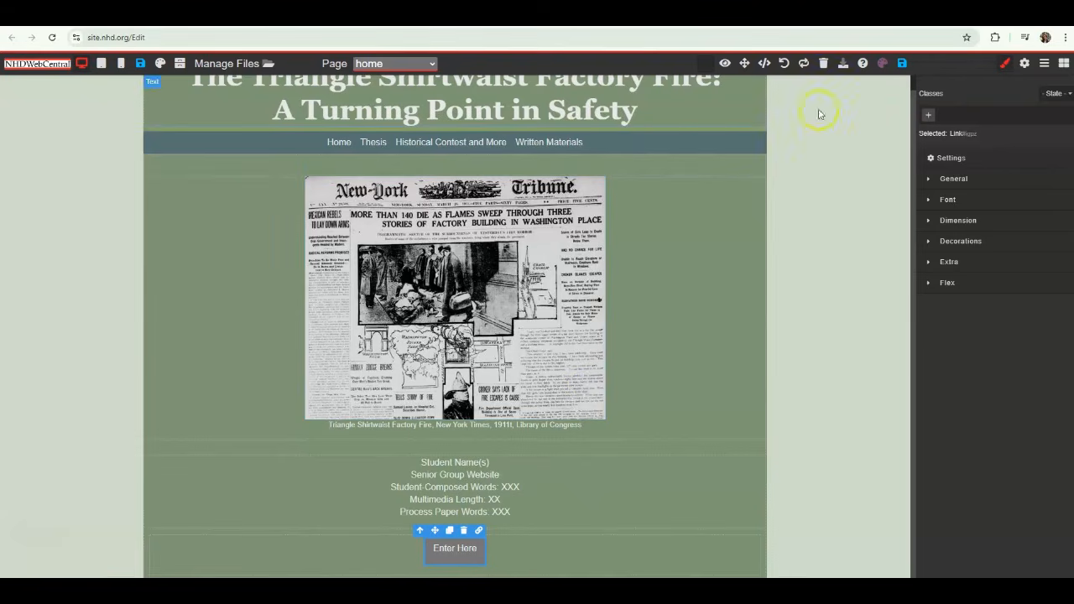
{"action": "left_click", "coordinate": [902, 63]}
Step: Open the new process paper page for editing and insert a Title with an auto-Nav bar below it
{"action": "left_click", "coordinate": [407, 64]}
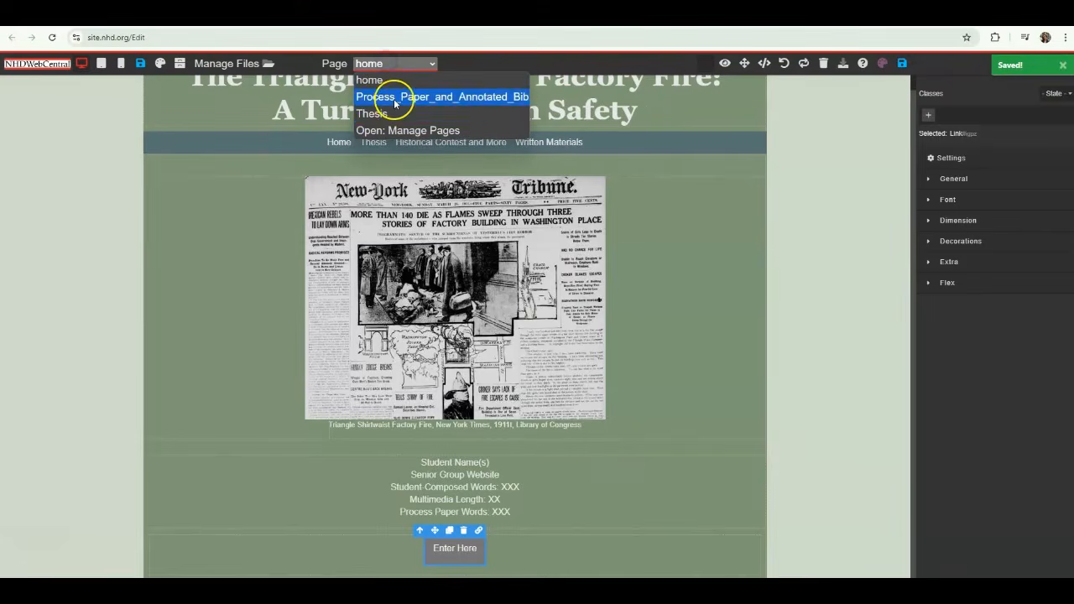
{"action": "left_click", "coordinate": [394, 99]}
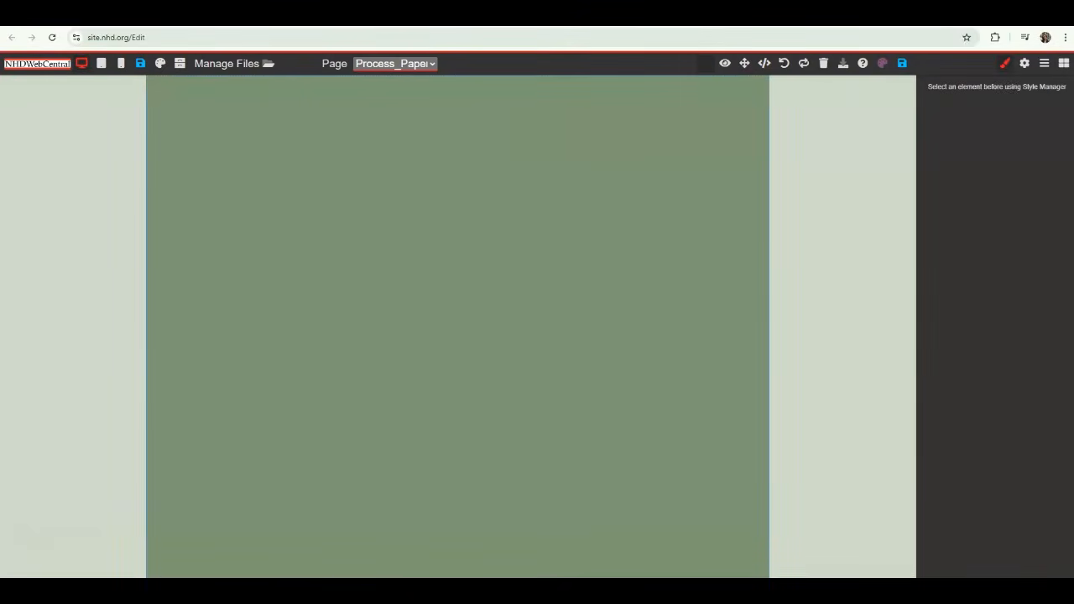
{"action": "left_click", "coordinate": [1063, 63]}
{"action": "left_click_drag", "start_coordinate": [1034, 123], "coordinate": [747, 156]}
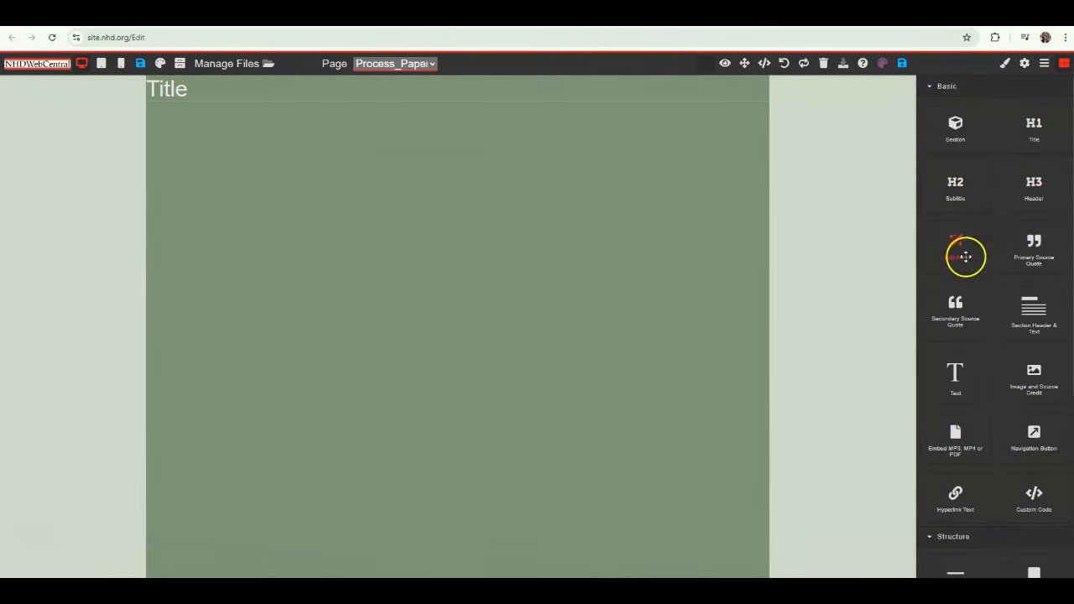
{"action": "left_click_drag", "start_coordinate": [965, 256], "coordinate": [601, 240]}
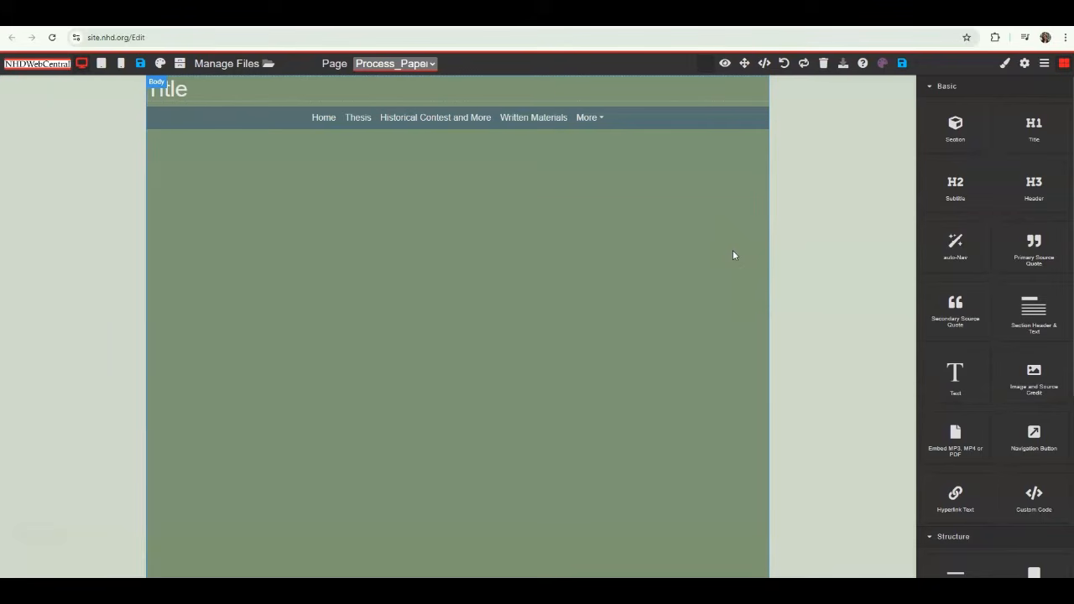
{"action": "left_click", "coordinate": [130, 459]}
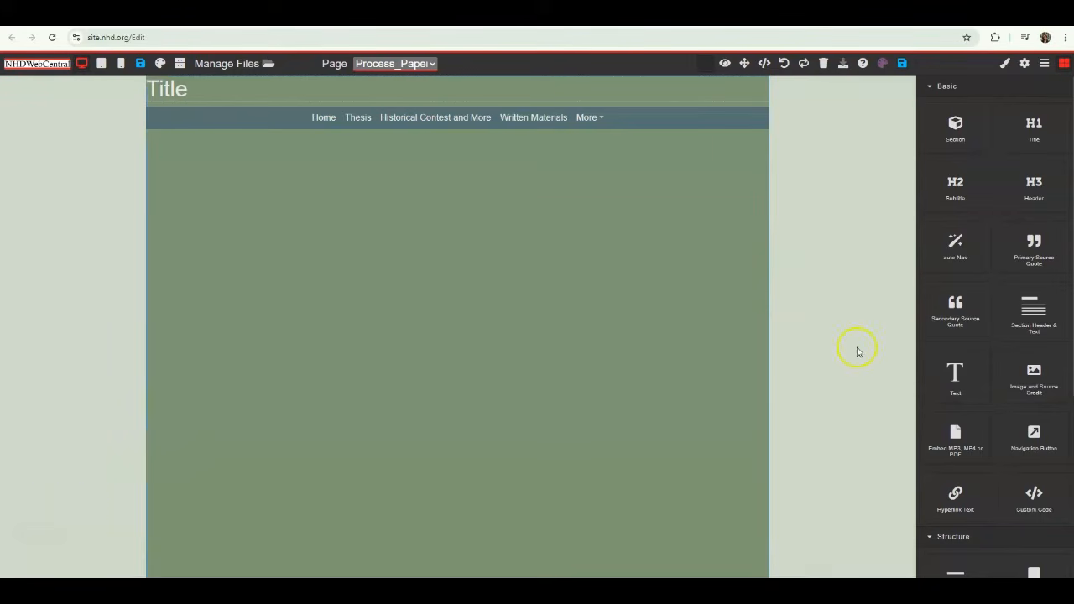
Step: Insert an Embed MP3, MP4 or PDF element below the auto-Nav bar
{"action": "scroll", "coordinate": [923, 324], "scroll_direction": "down", "scroll_amount": 2}
{"action": "left_click", "coordinate": [938, 329]}
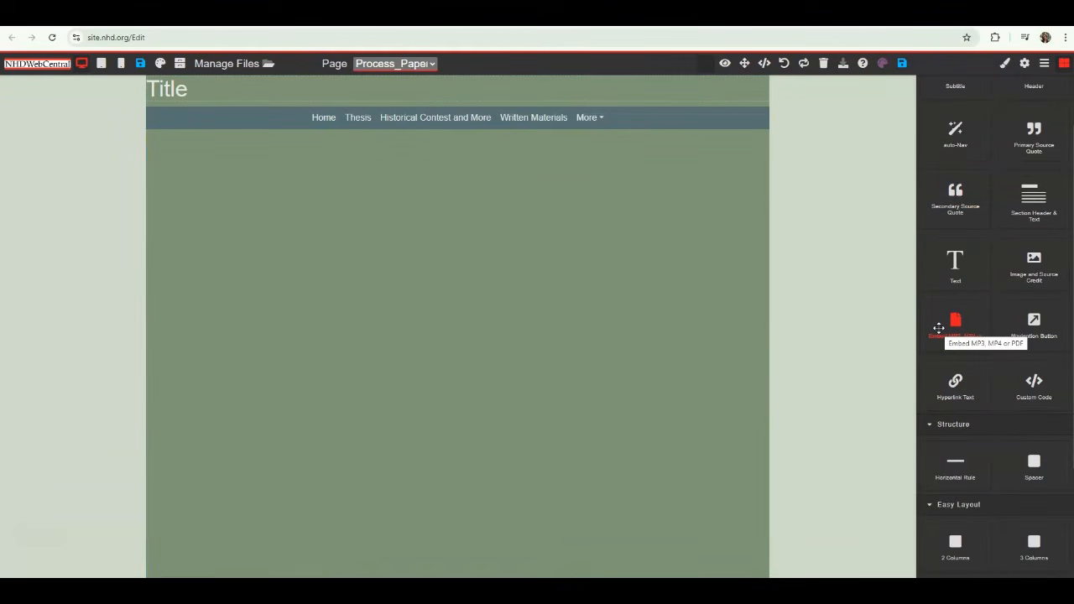
{"action": "left_click_drag", "start_coordinate": [938, 328], "coordinate": [559, 235]}
{"action": "left_click", "coordinate": [367, 202]}
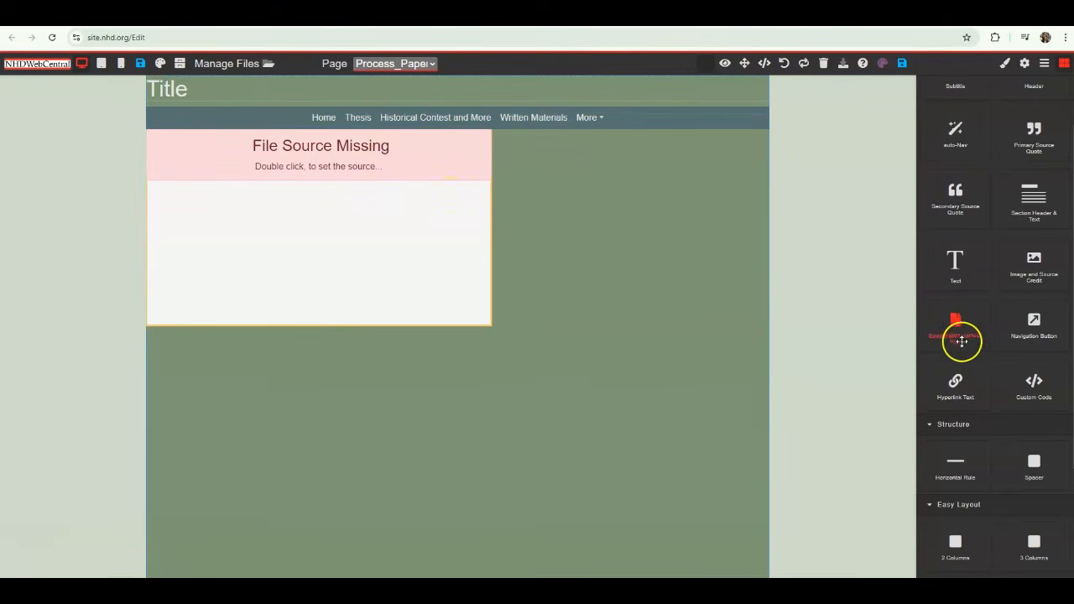
{"action": "left_click", "coordinate": [638, 318]}
Step: Start choosing the embed's source file and upload Sample Bibliography from the Downloads folder
{"action": "double_click", "coordinate": [375, 158]}
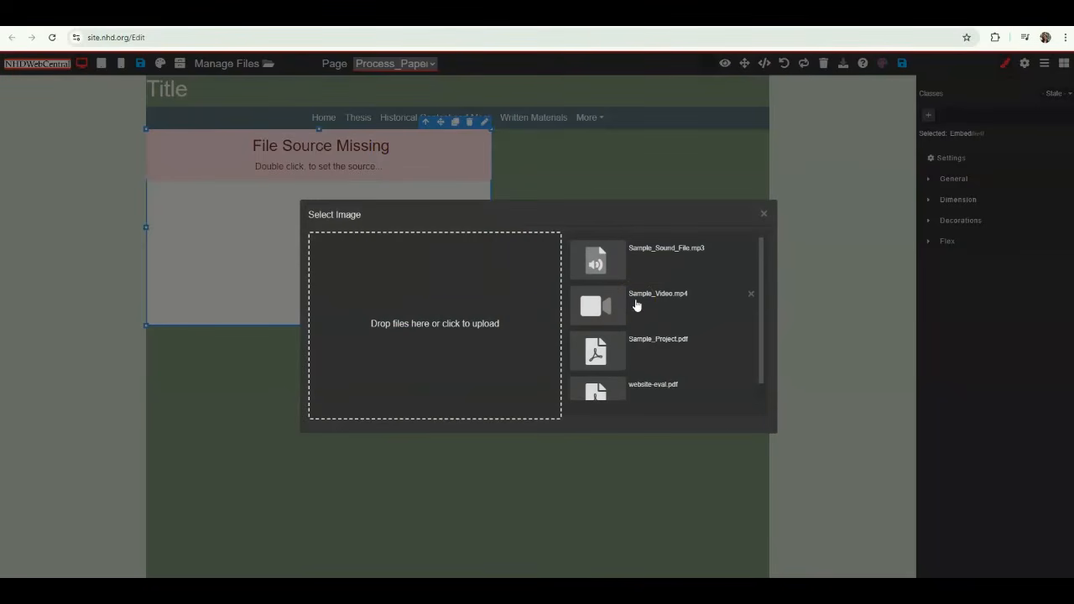
{"action": "left_click", "coordinate": [411, 323]}
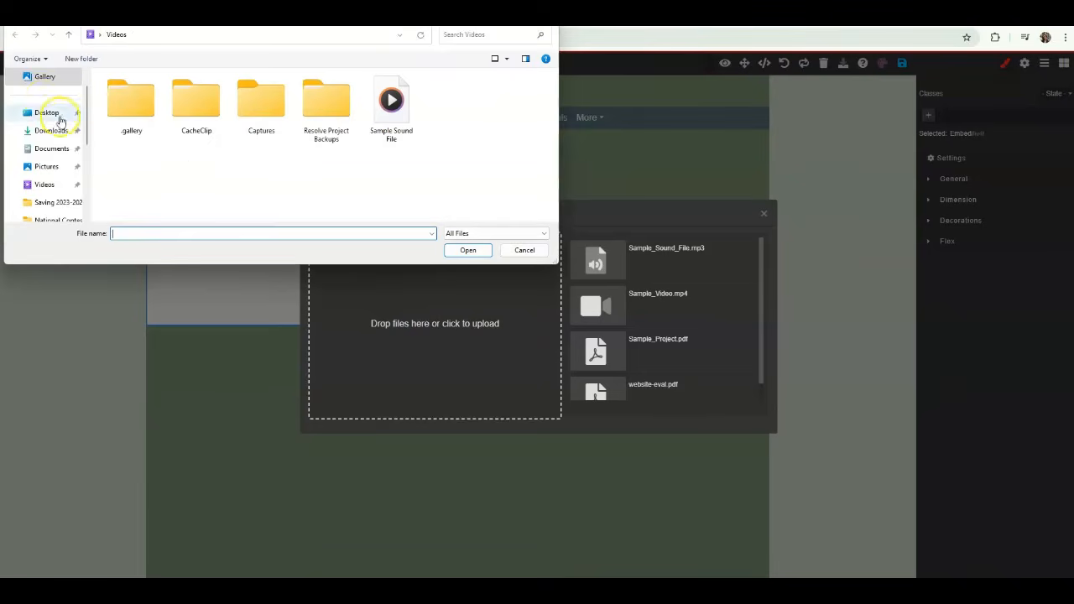
{"action": "left_click", "coordinate": [50, 130]}
{"action": "left_click", "coordinate": [165, 109]}
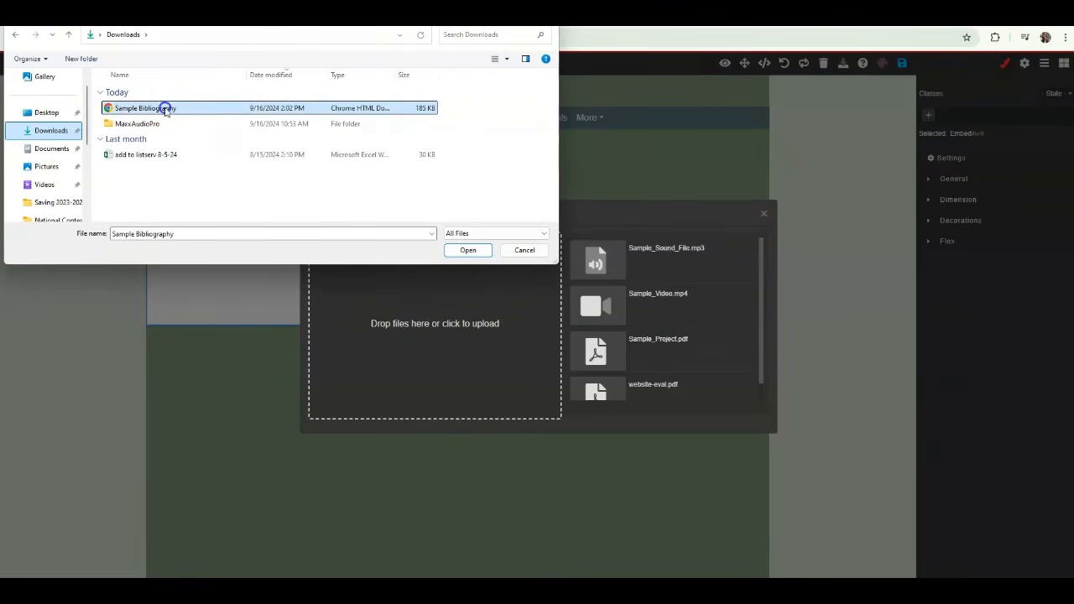
{"action": "left_click", "coordinate": [460, 250]}
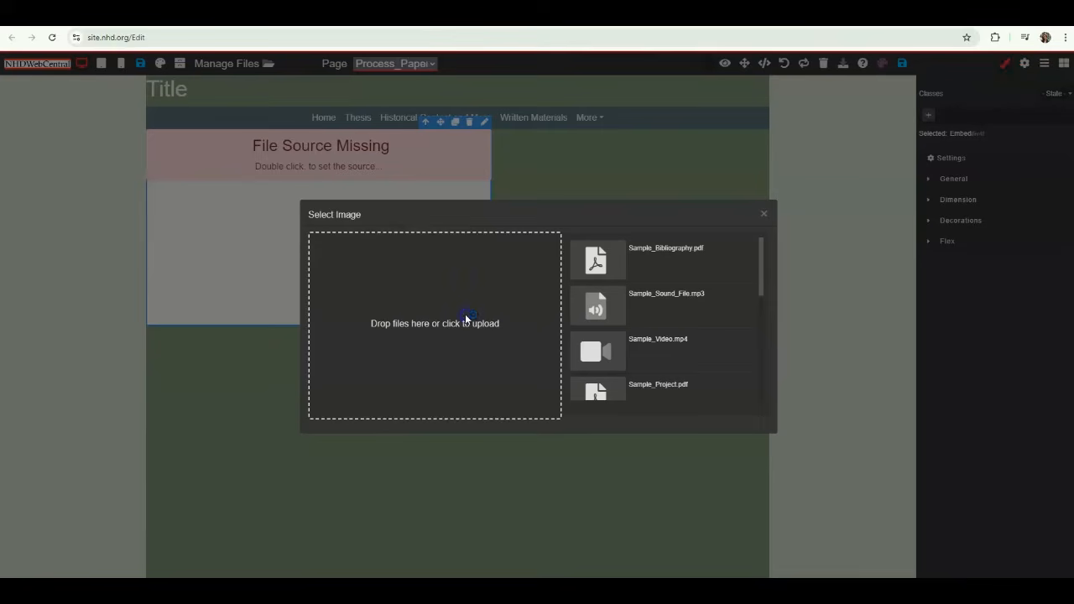
Step: Upload Sample Process Paper from Downloads and set Sample_Process_Paper.pdf as the embed's source
{"action": "left_click", "coordinate": [465, 314]}
{"action": "left_click", "coordinate": [125, 109]}
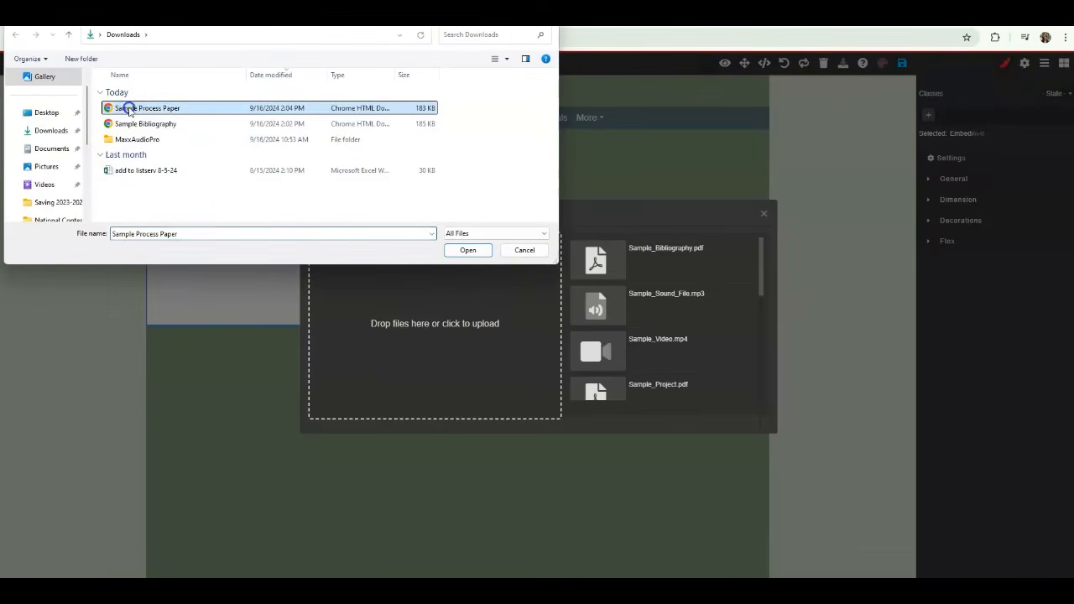
{"action": "left_click", "coordinate": [464, 251]}
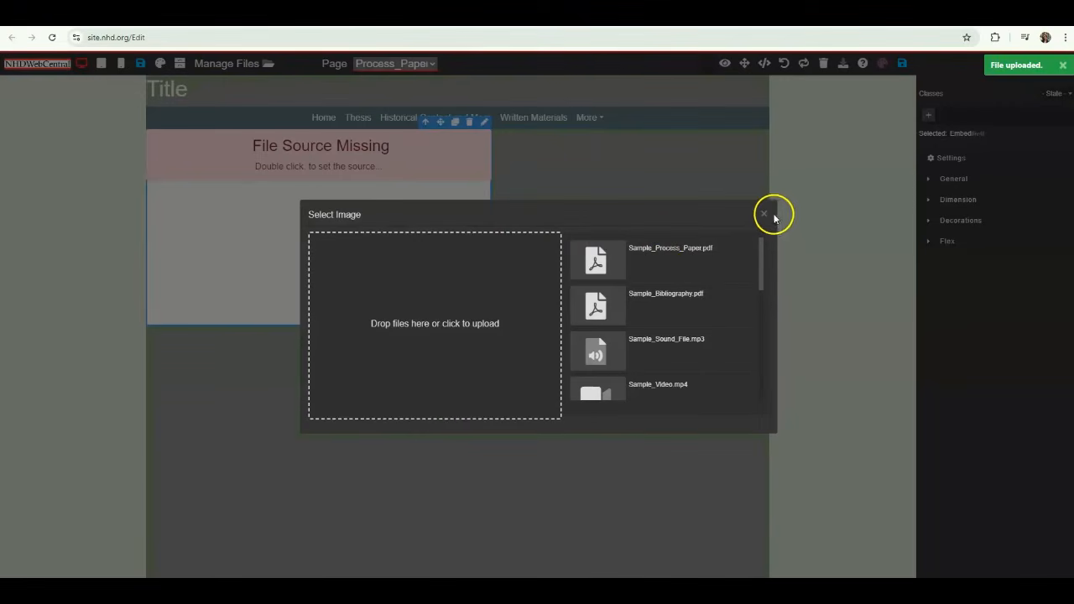
{"action": "left_click", "coordinate": [669, 267]}
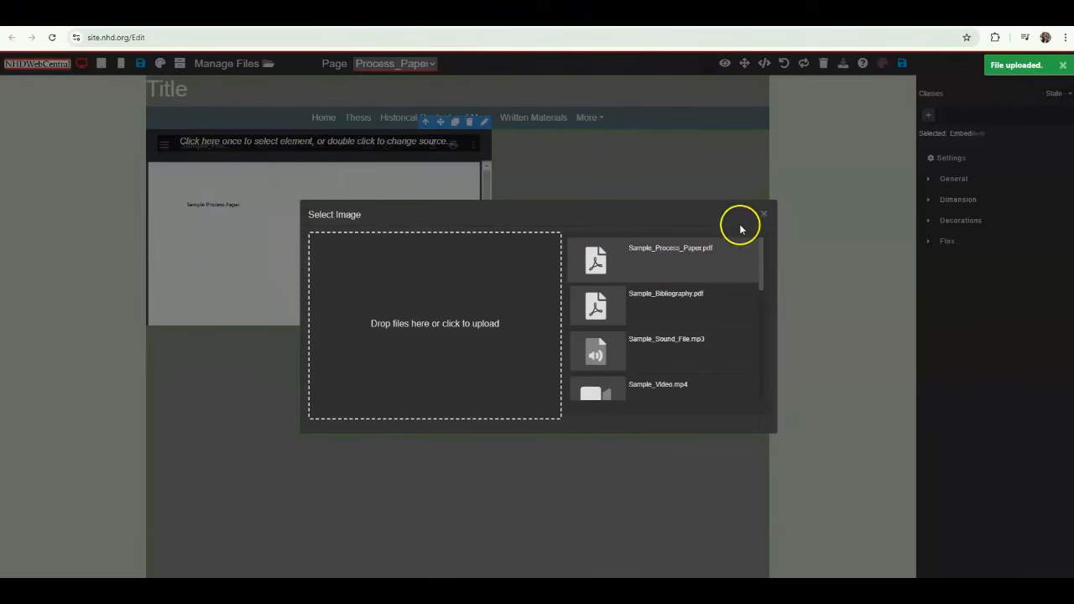
{"action": "left_click", "coordinate": [764, 213]}
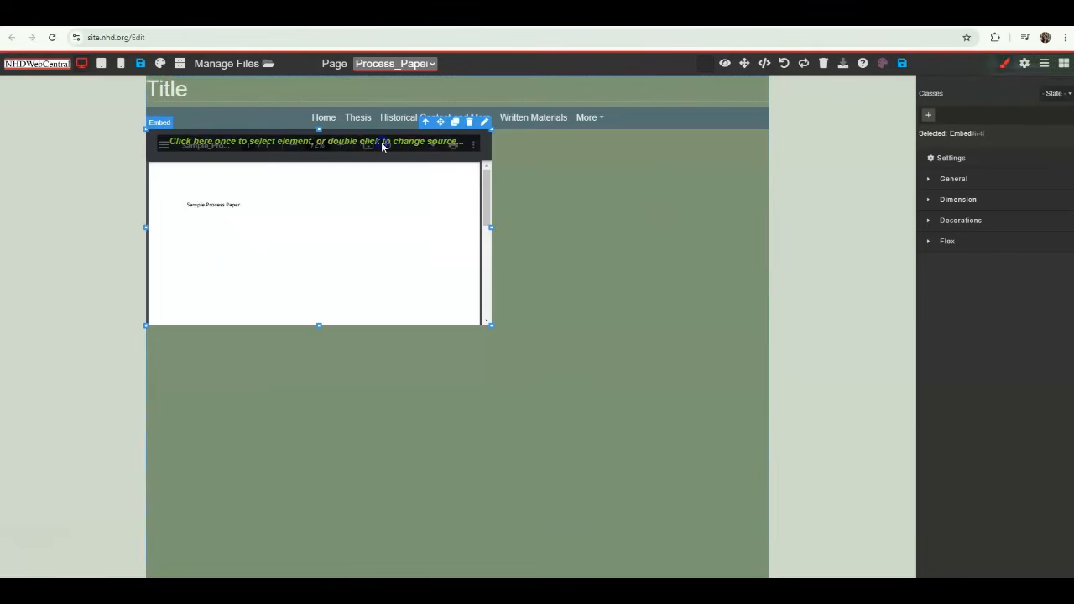
Step: Stretch the Sample_Process_Paper.pdf embed to the full page width and extend its height downward
{"action": "left_click_drag", "start_coordinate": [492, 227], "coordinate": [765, 239]}
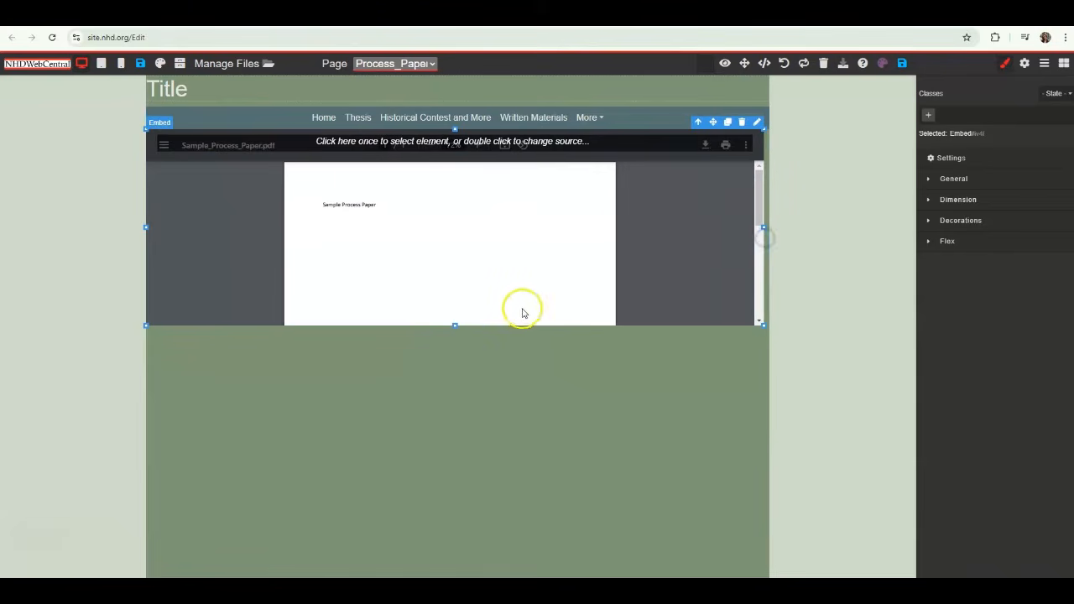
{"action": "left_click", "coordinate": [451, 328]}
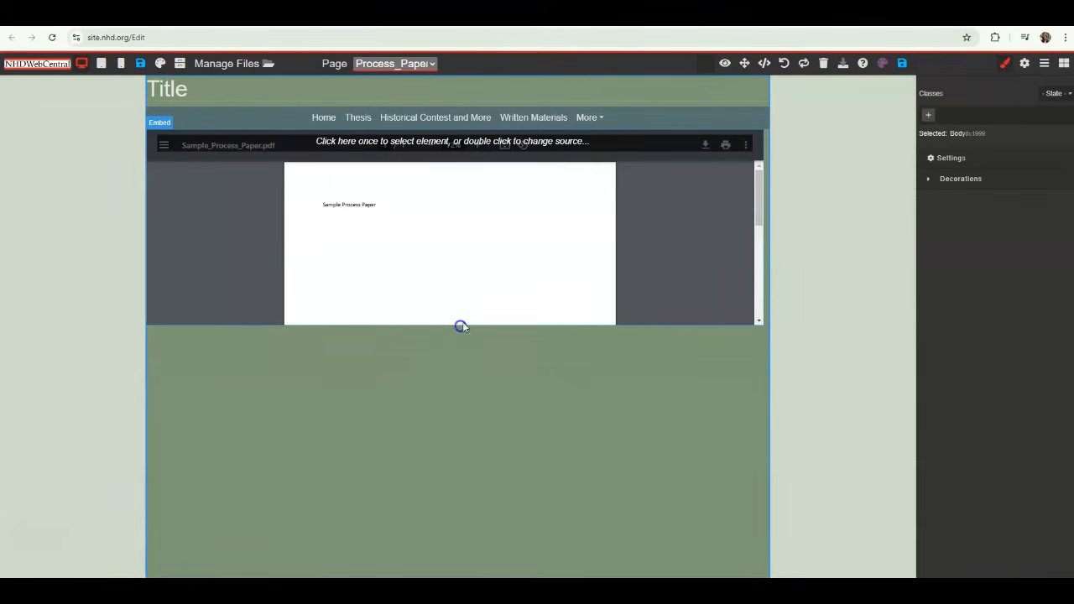
{"action": "left_click", "coordinate": [376, 147]}
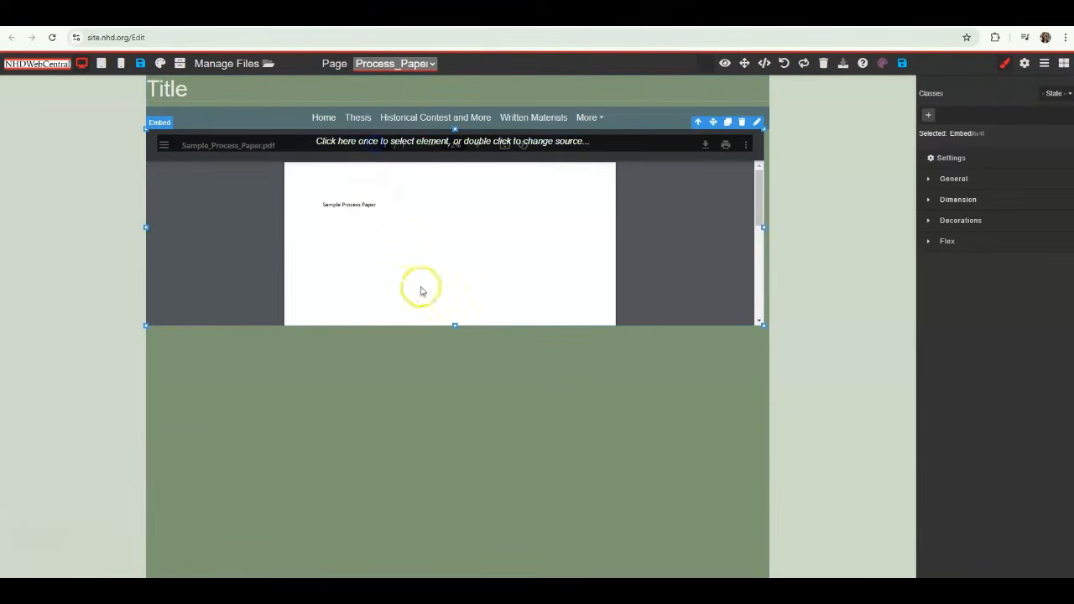
{"action": "left_click_drag", "start_coordinate": [453, 327], "coordinate": [434, 496]}
{"action": "scroll", "coordinate": [518, 405], "scroll_direction": "down", "scroll_amount": 1}
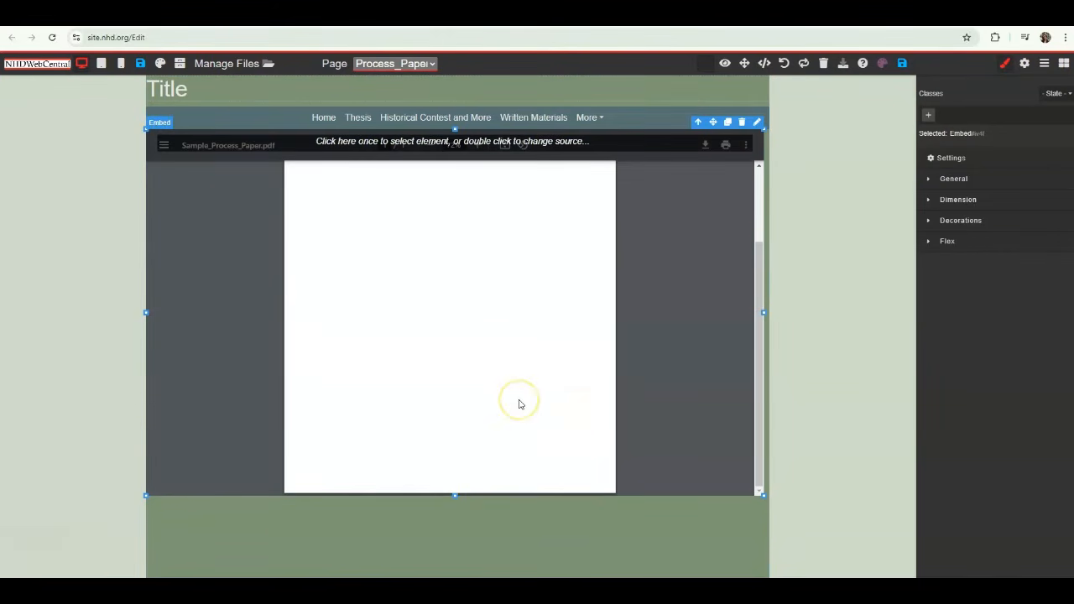
{"action": "scroll", "coordinate": [518, 404], "scroll_direction": "up", "scroll_amount": 1}
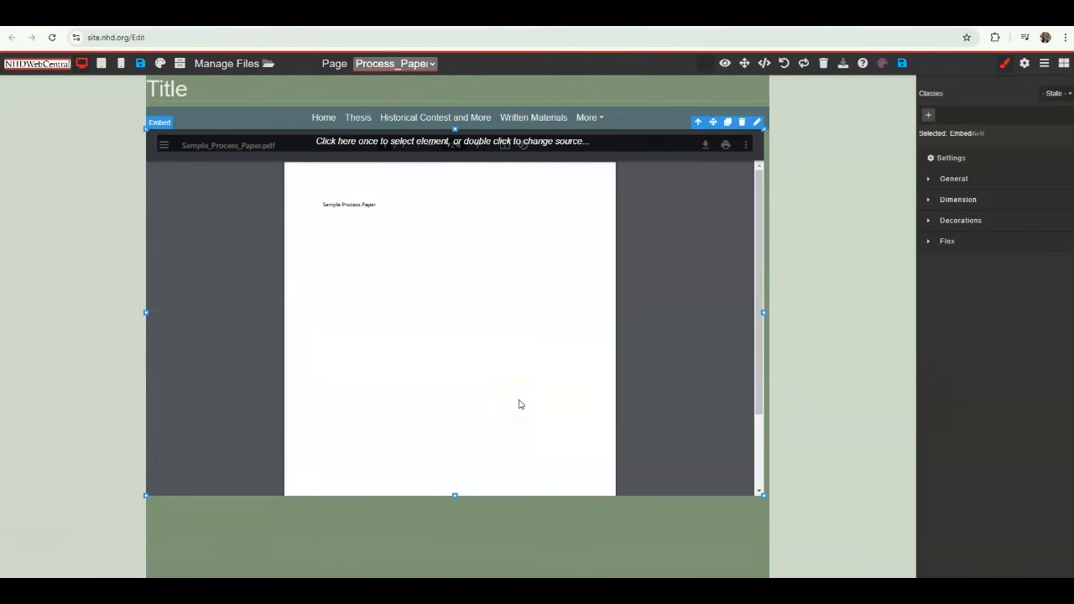
Step: Insert a second Embed MP3, MP4 or PDF element below the process paper with Sample_Bibliography.pdf as its source
{"action": "left_click", "coordinate": [1064, 63]}
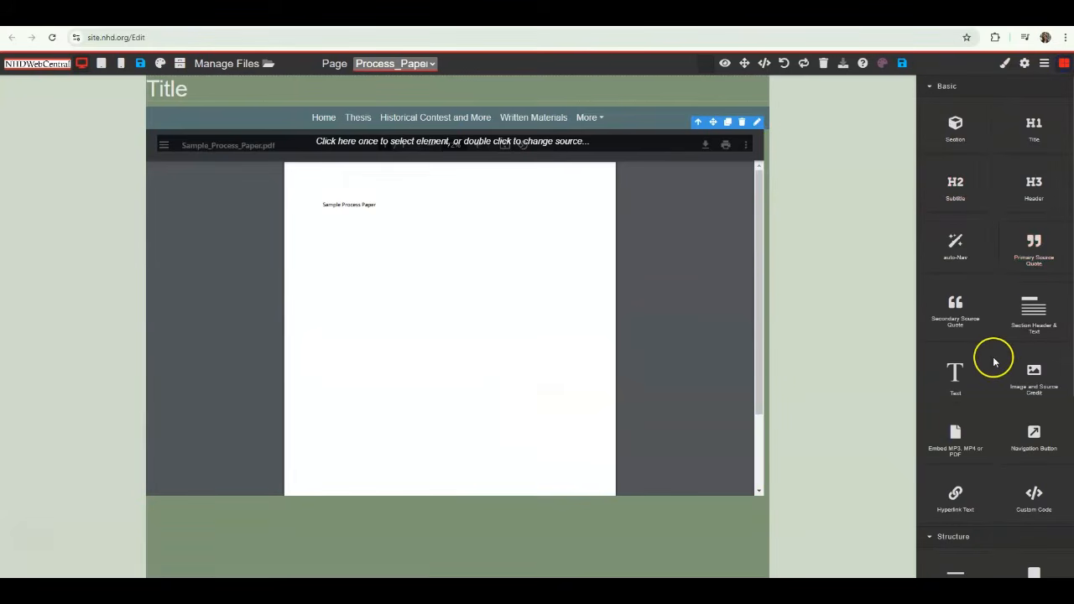
{"action": "scroll", "coordinate": [990, 357], "scroll_direction": "down", "scroll_amount": 1}
{"action": "left_click_drag", "start_coordinate": [987, 355], "coordinate": [655, 536]}
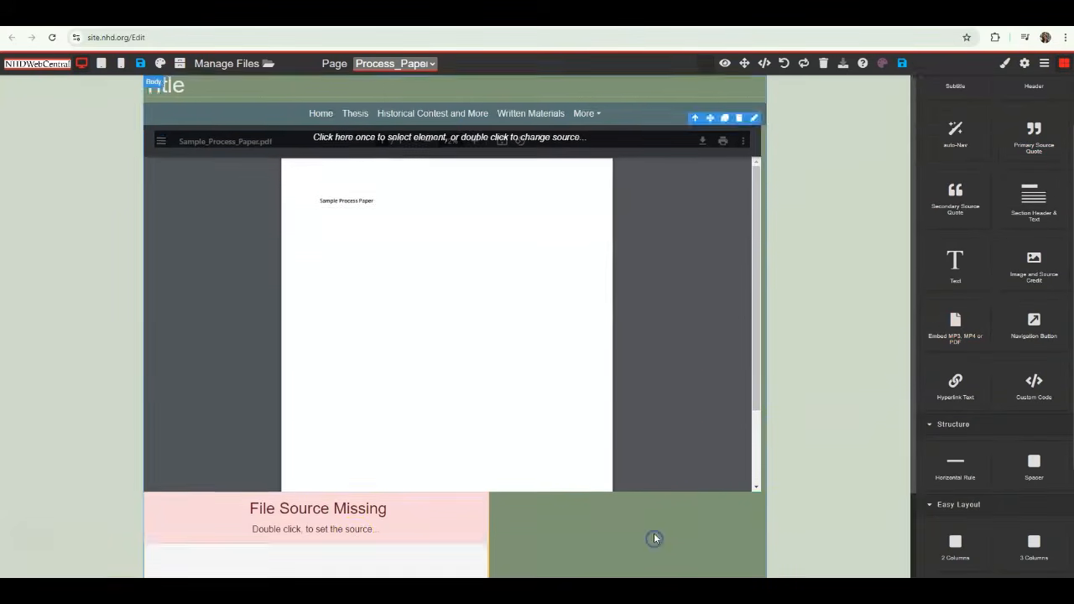
{"action": "scroll", "coordinate": [513, 460], "scroll_direction": "down", "scroll_amount": 1}
{"action": "double_click", "coordinate": [342, 410]}
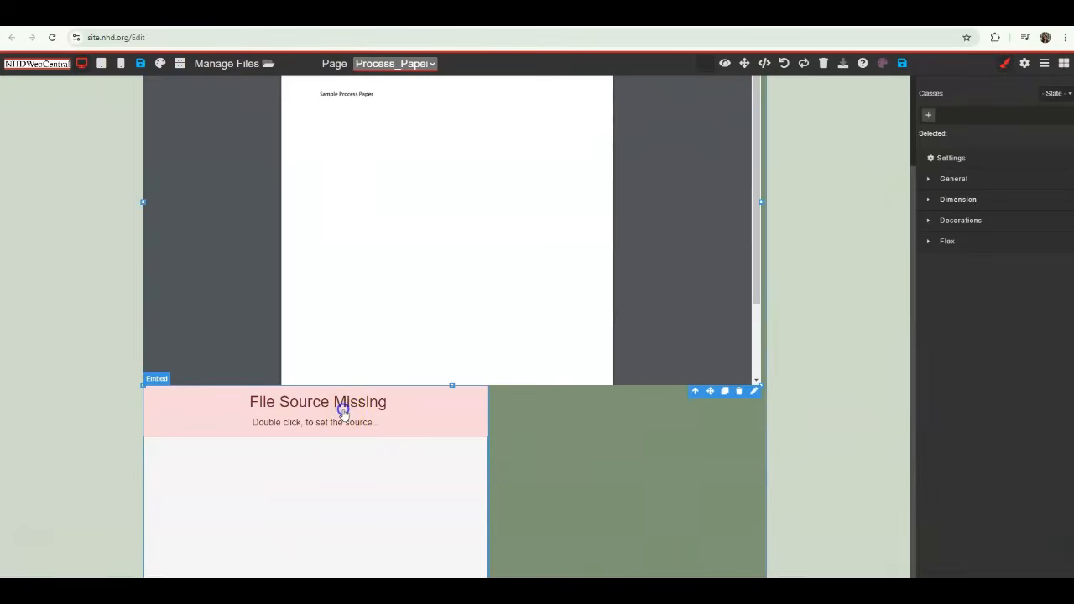
{"action": "left_click", "coordinate": [676, 302]}
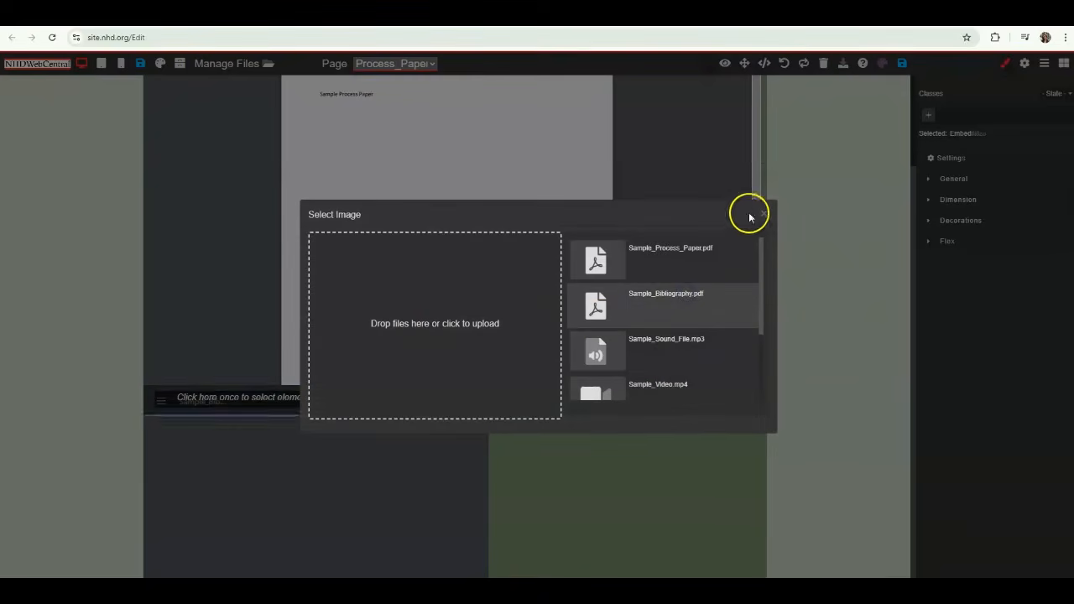
{"action": "left_click", "coordinate": [762, 213]}
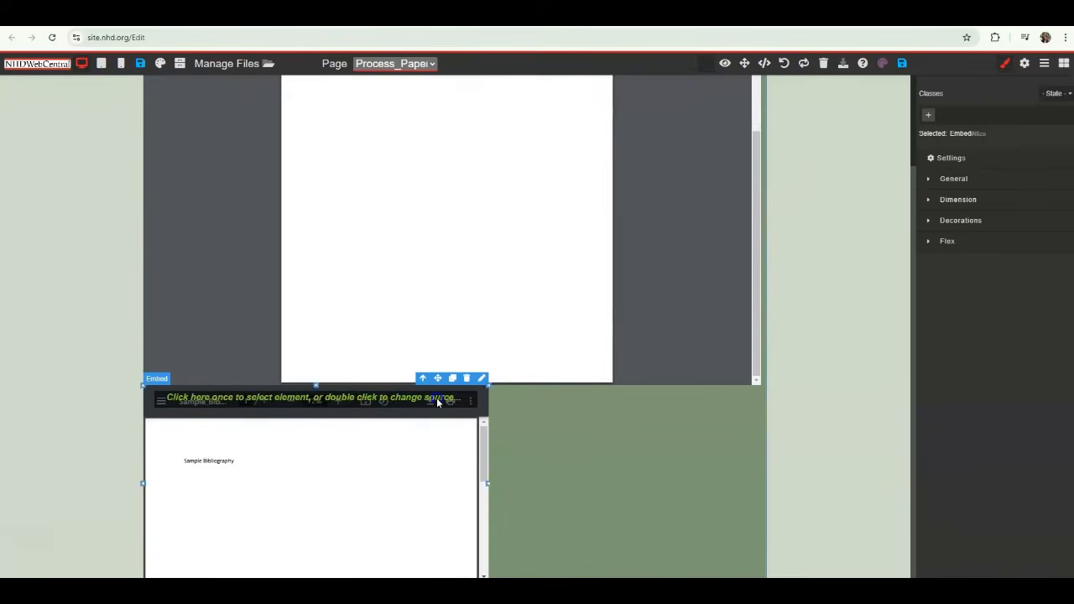
Step: Widen the bibliography embed to the full page width and shorten the process paper embed above it
{"action": "left_click_drag", "start_coordinate": [493, 484], "coordinate": [767, 479]}
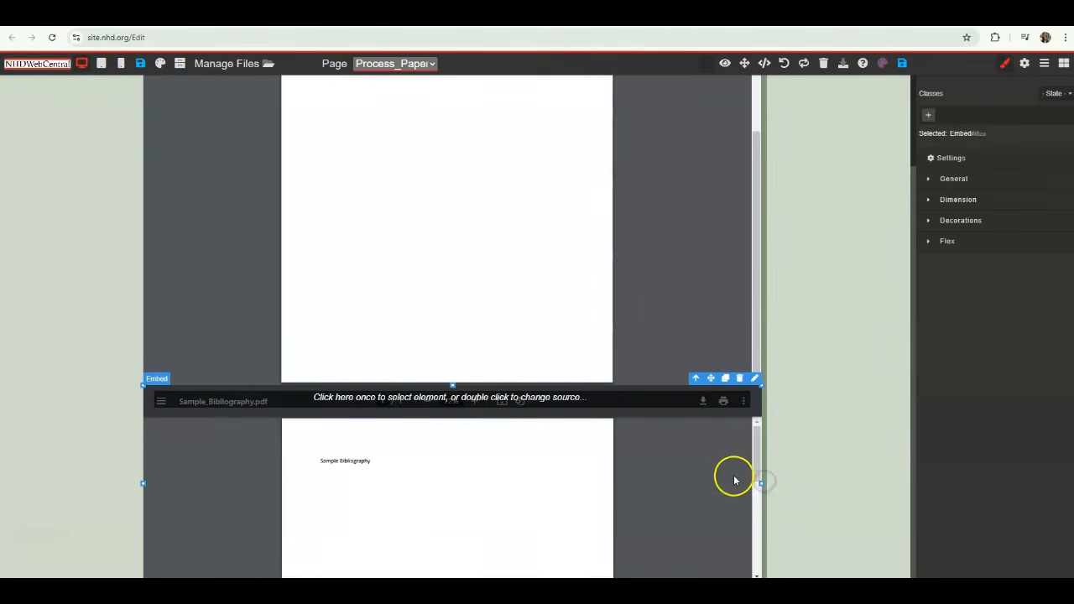
{"action": "left_click", "coordinate": [489, 389]}
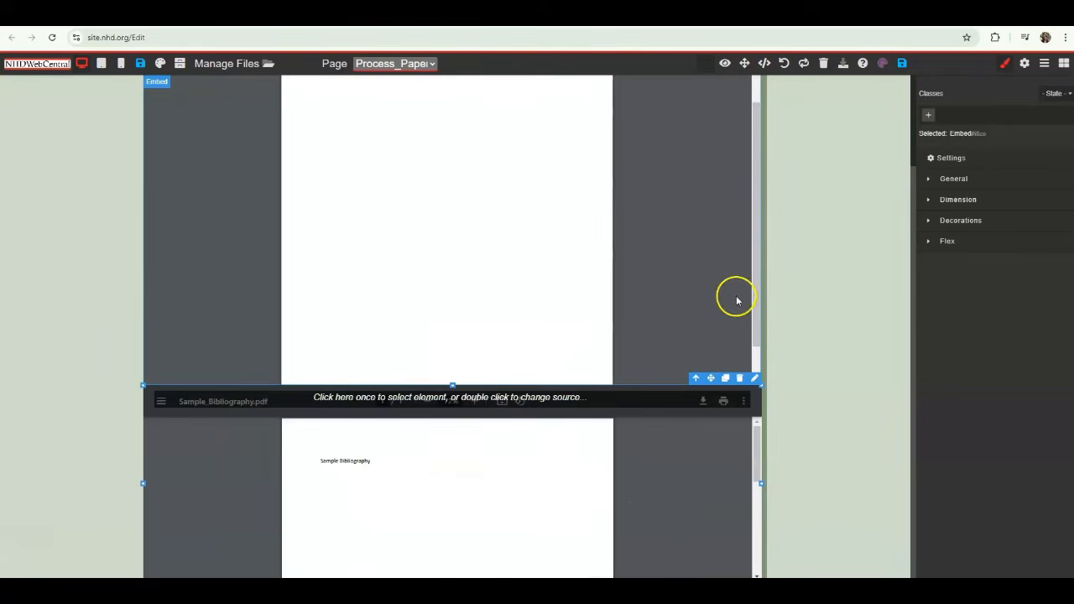
{"action": "scroll", "coordinate": [738, 285], "scroll_direction": "up", "scroll_amount": 5}
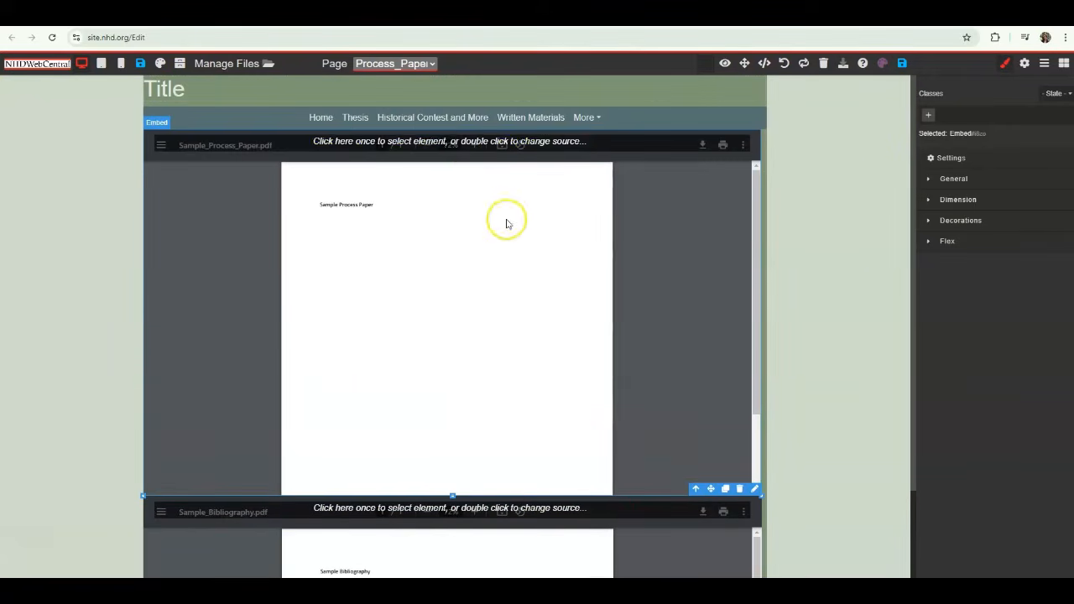
{"action": "left_click", "coordinate": [464, 141]}
{"action": "left_click_drag", "start_coordinate": [451, 495], "coordinate": [453, 434]}
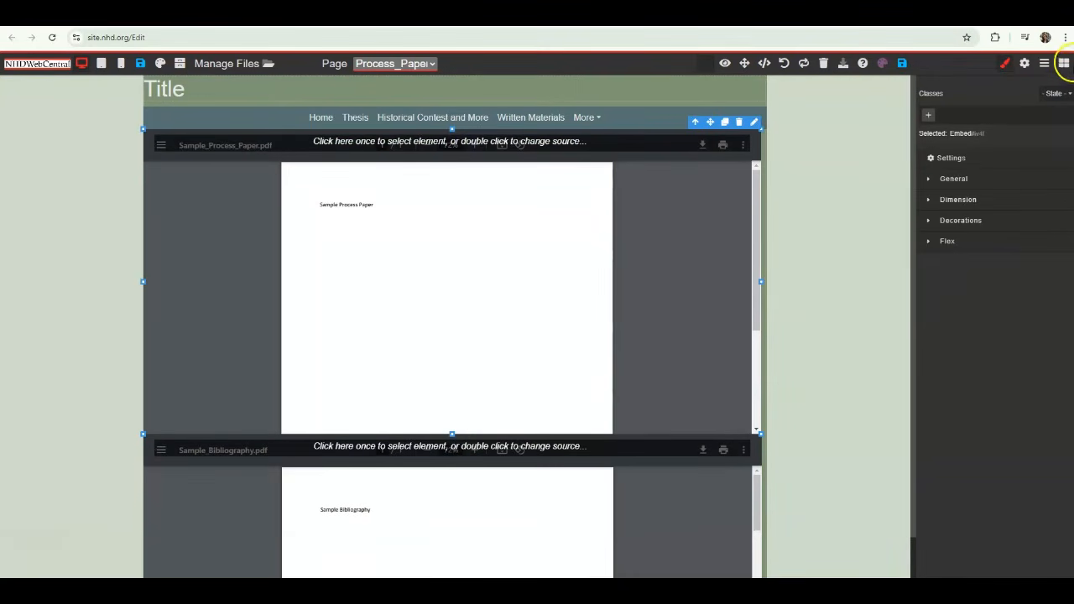
Step: Insert a Section between the process paper and bibliography embeds to separate them
{"action": "left_click", "coordinate": [1064, 63]}
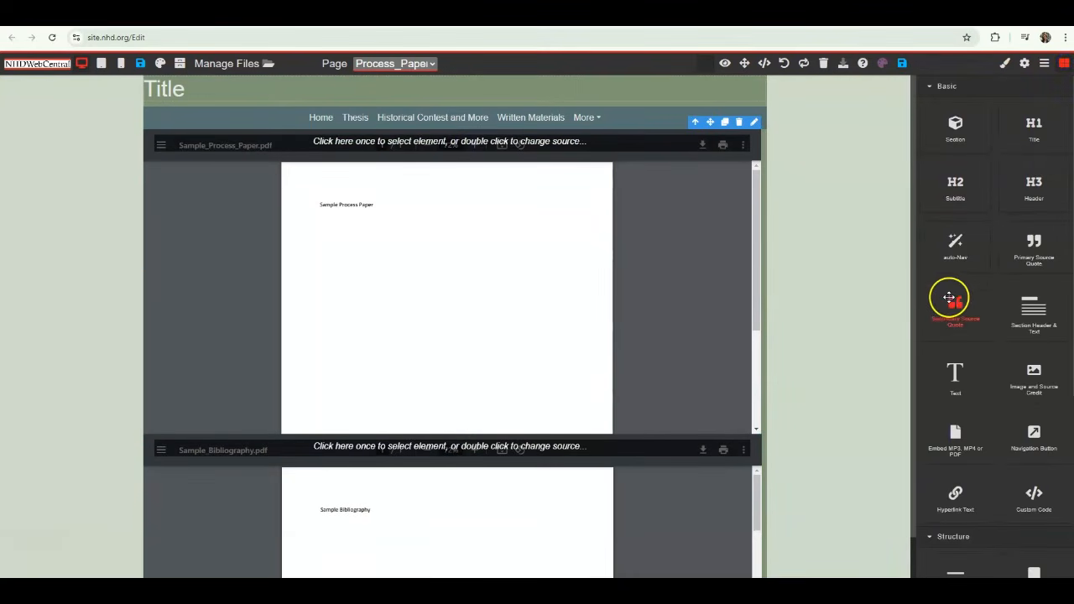
{"action": "left_click_drag", "start_coordinate": [954, 128], "coordinate": [686, 444]}
{"action": "left_click", "coordinate": [715, 298]}
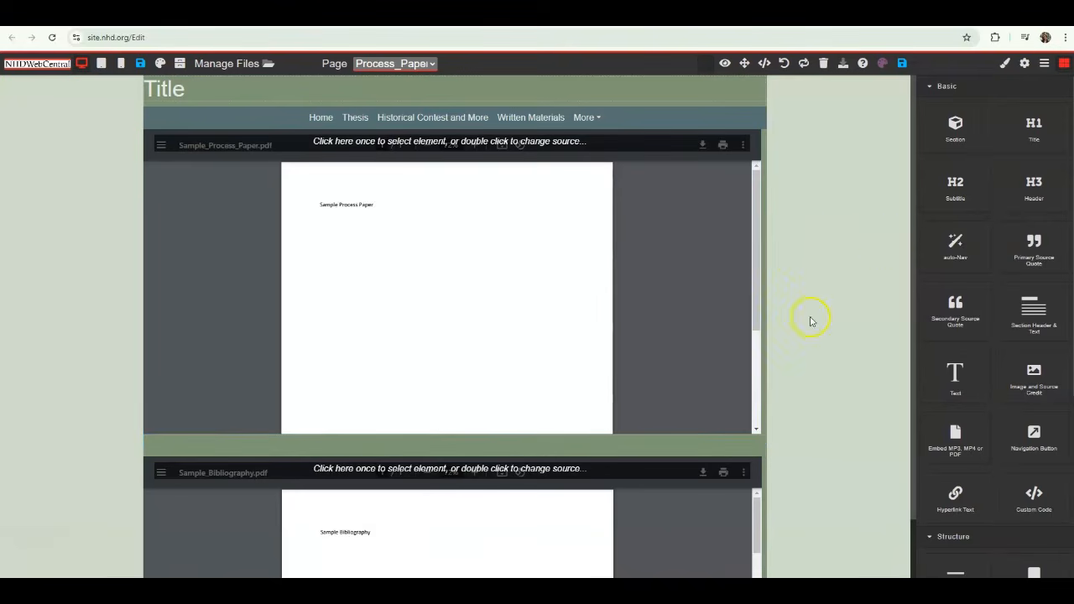
{"action": "left_click_drag", "start_coordinate": [954, 432], "coordinate": [547, 375]}
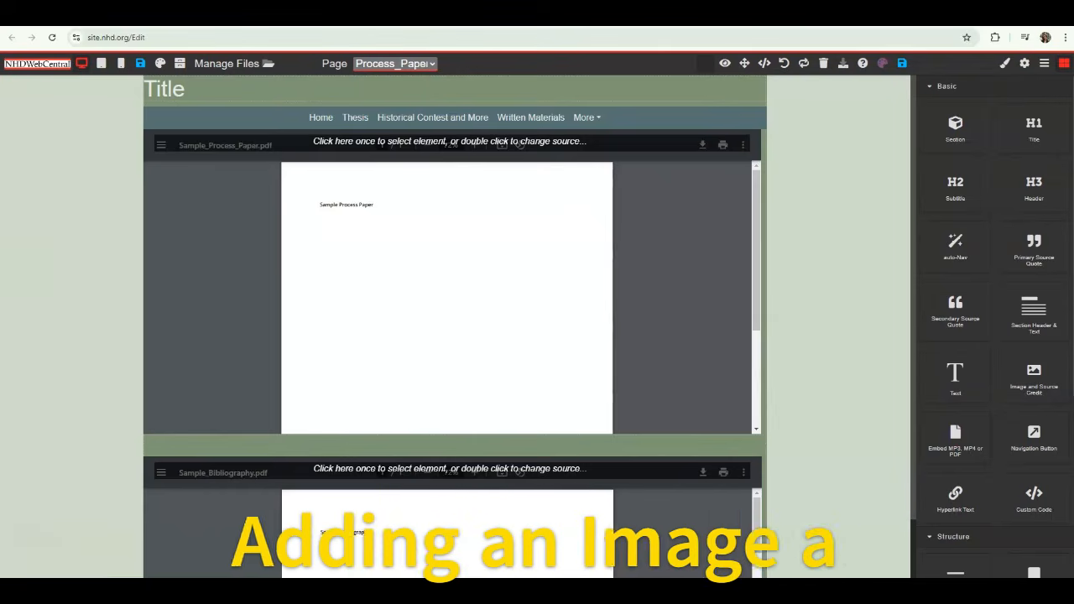
Step: Save the process paper and bibliography page, and open the home page for editing
{"action": "left_click", "coordinate": [415, 65]}
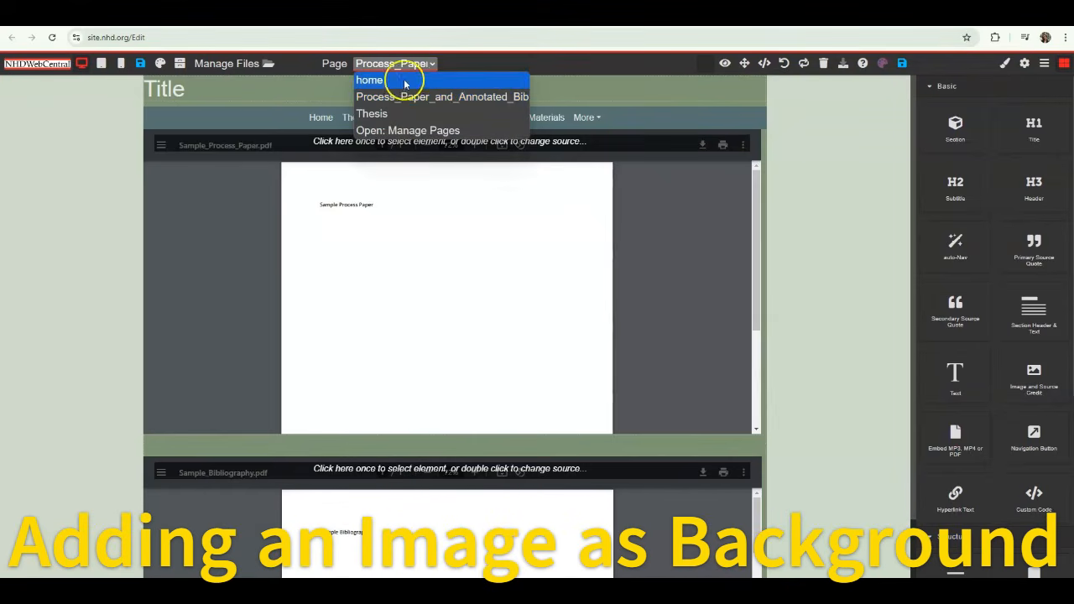
{"action": "left_click", "coordinate": [405, 81]}
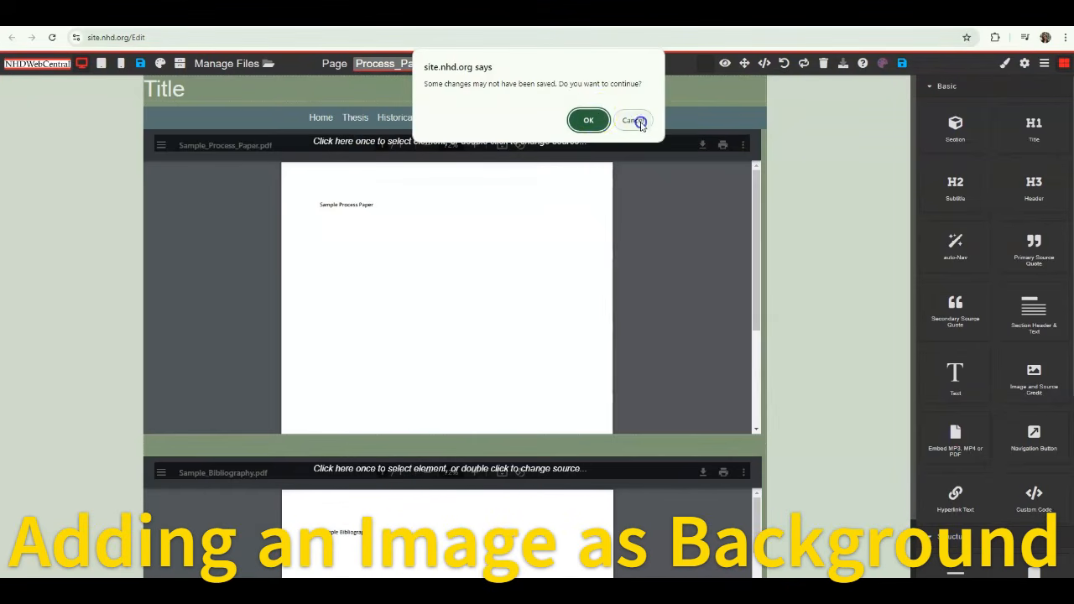
{"action": "left_click", "coordinate": [635, 121]}
{"action": "left_click", "coordinate": [901, 63]}
{"action": "left_click", "coordinate": [409, 64]}
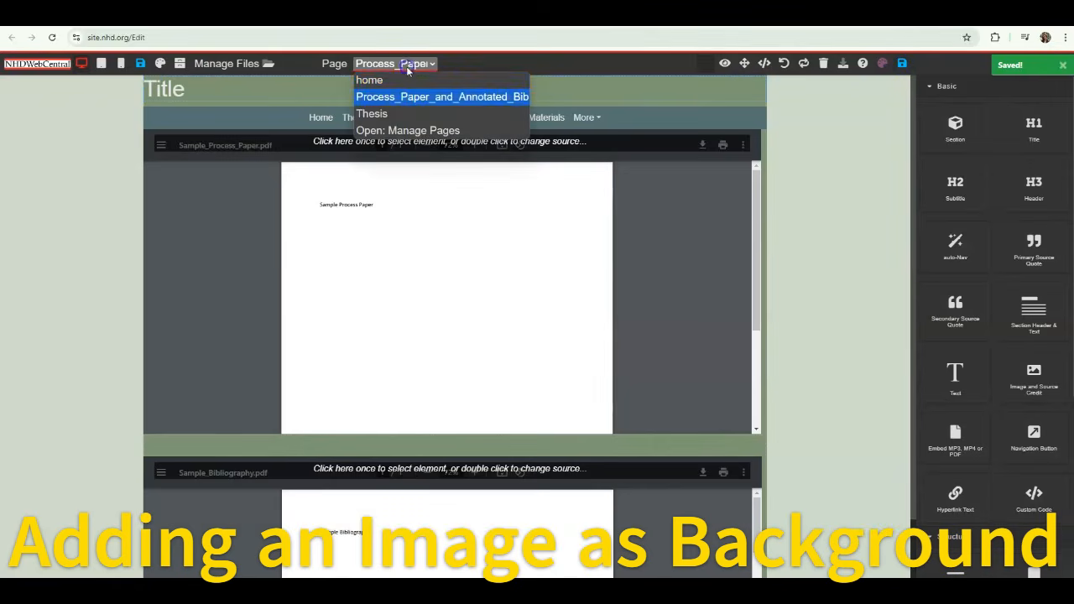
{"action": "left_click", "coordinate": [406, 81]}
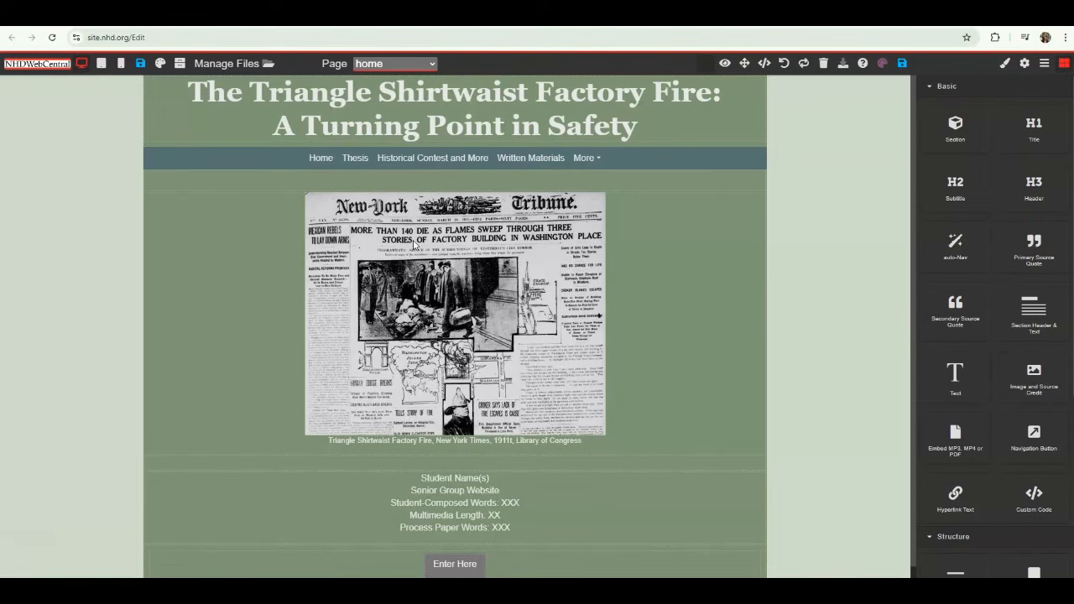
Step: Choose Screenshot_2024-01-18_132414.png as the background image in the site theme settings
{"action": "left_click", "coordinate": [881, 65]}
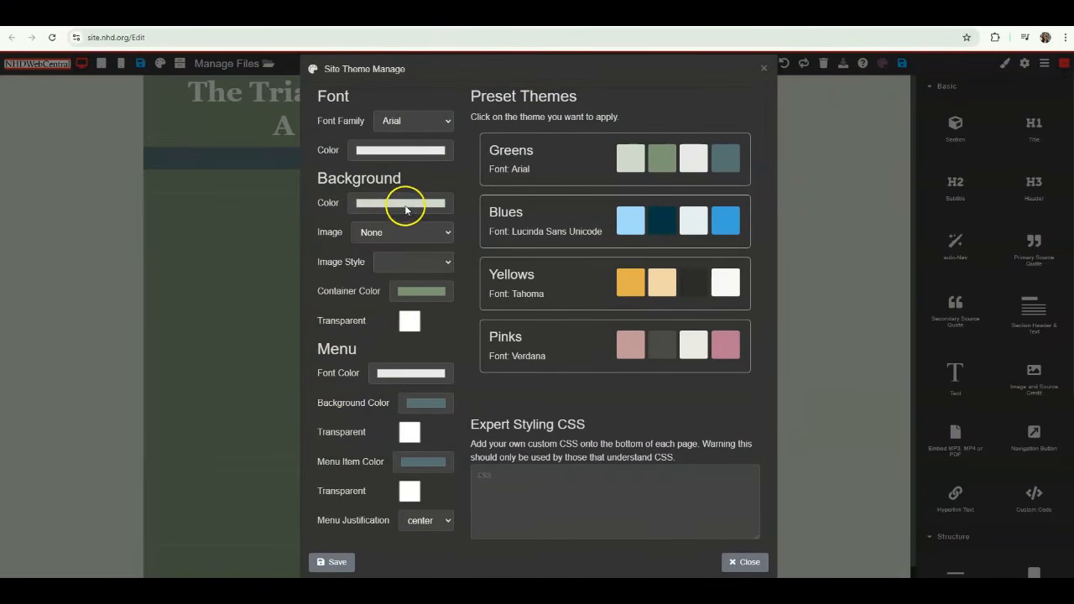
{"action": "left_click", "coordinate": [377, 234]}
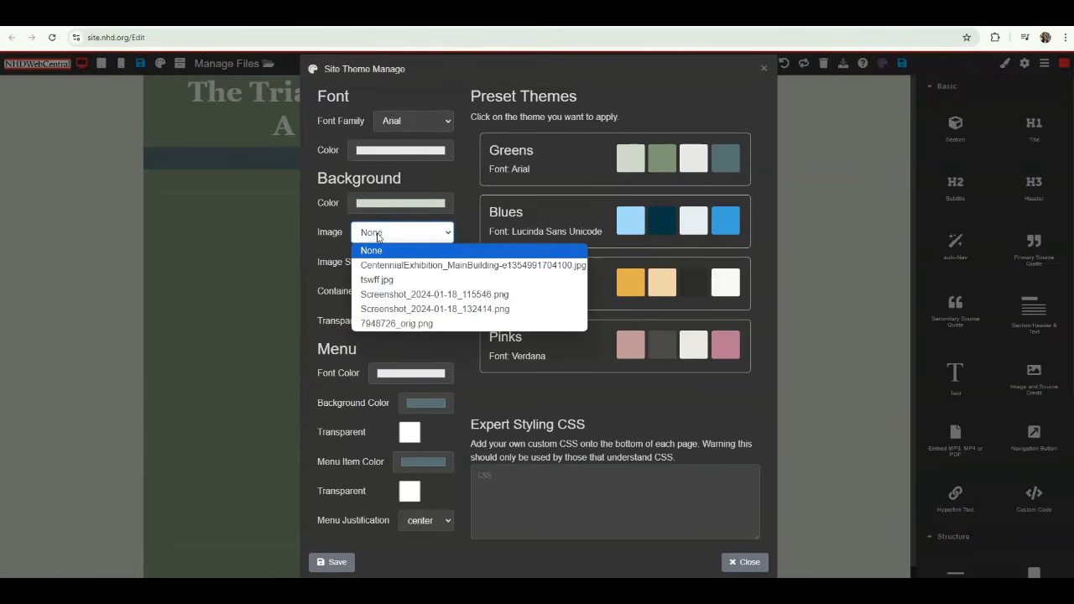
{"action": "left_click", "coordinate": [378, 294]}
{"action": "left_click", "coordinate": [386, 234]}
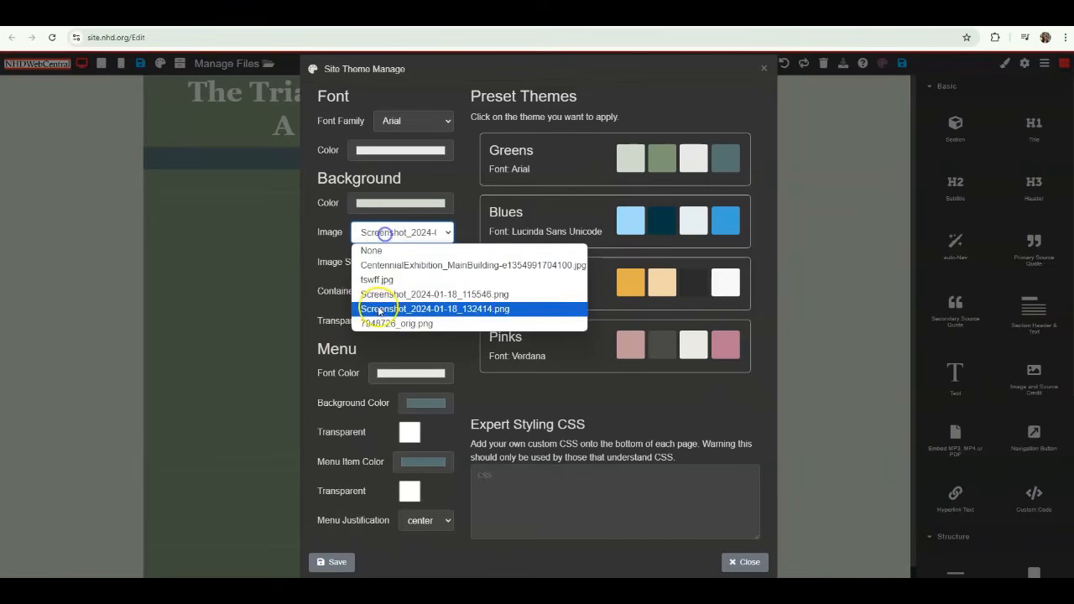
{"action": "left_click", "coordinate": [379, 310]}
{"action": "left_click", "coordinate": [380, 232]}
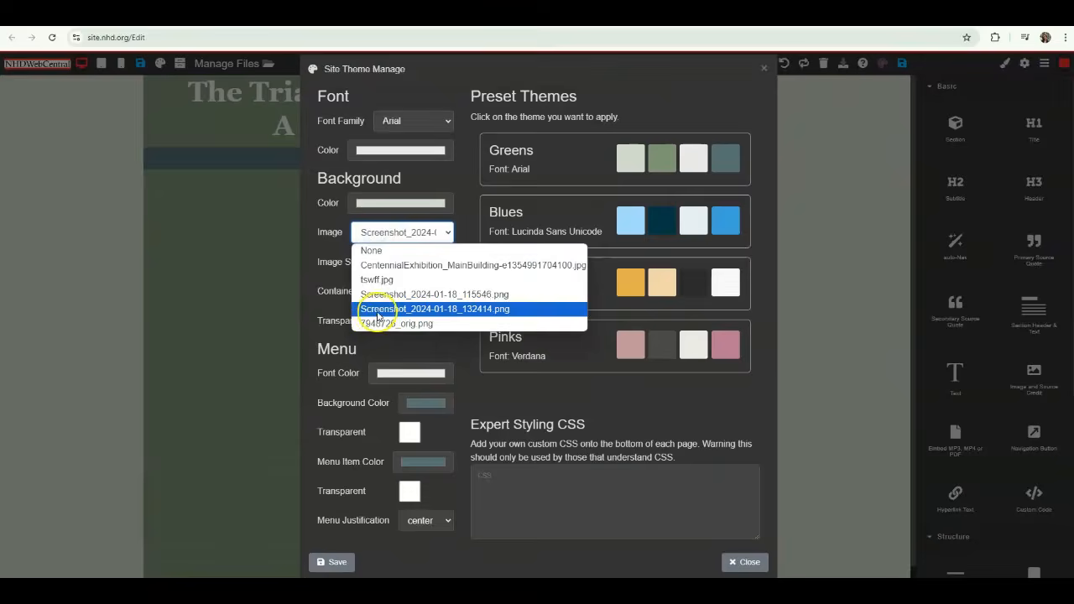
{"action": "left_click", "coordinate": [322, 258]}
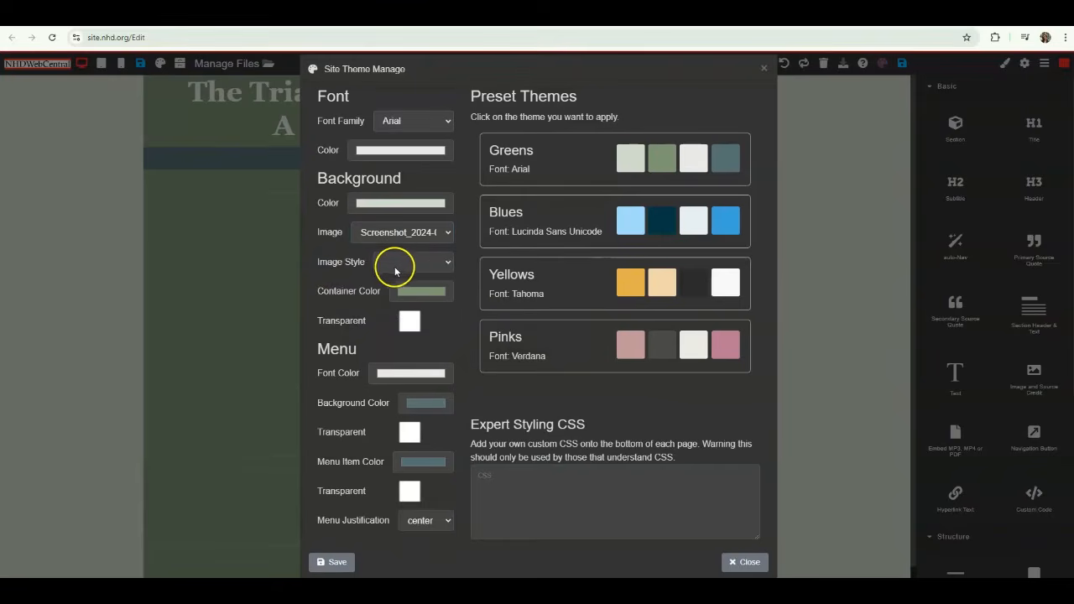
Step: Set the background image style to default, make the container transparent, and save the site theme
{"action": "left_click", "coordinate": [394, 267]}
{"action": "left_click", "coordinate": [396, 277]}
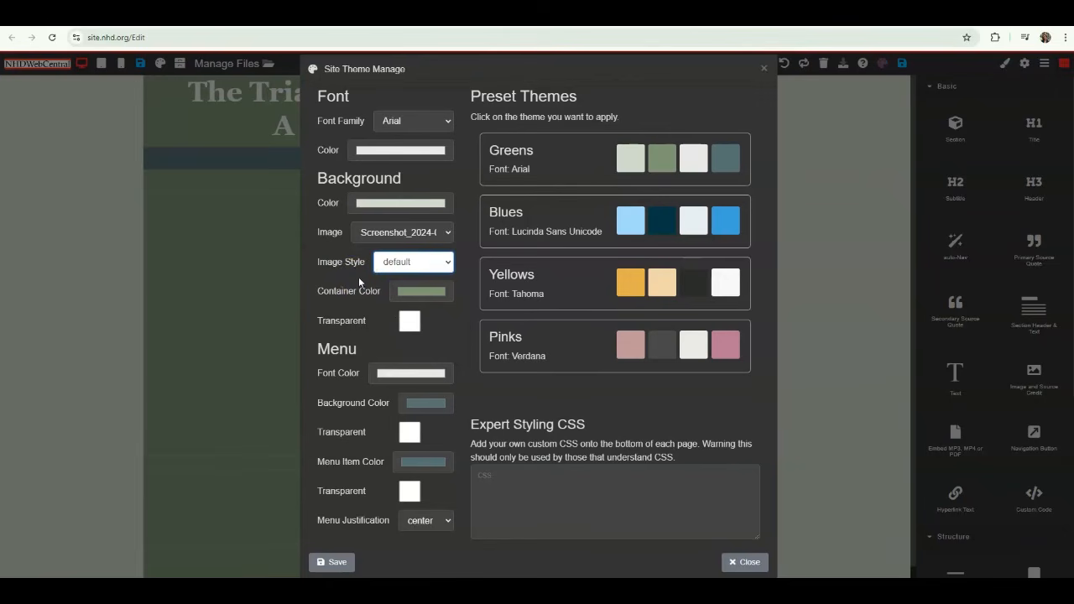
{"action": "left_click", "coordinate": [412, 322]}
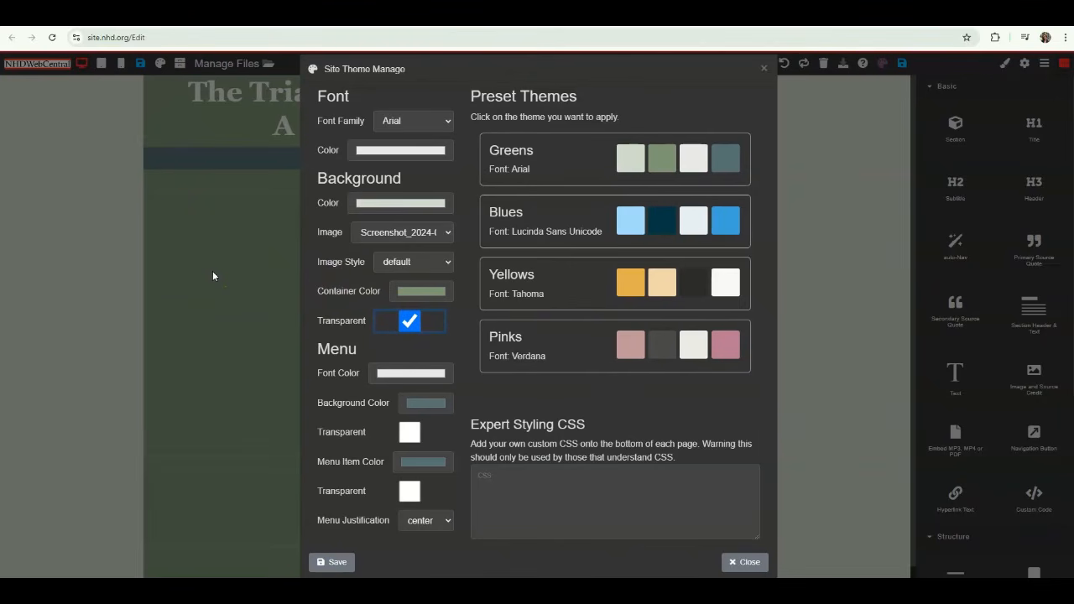
{"action": "left_click", "coordinate": [339, 564]}
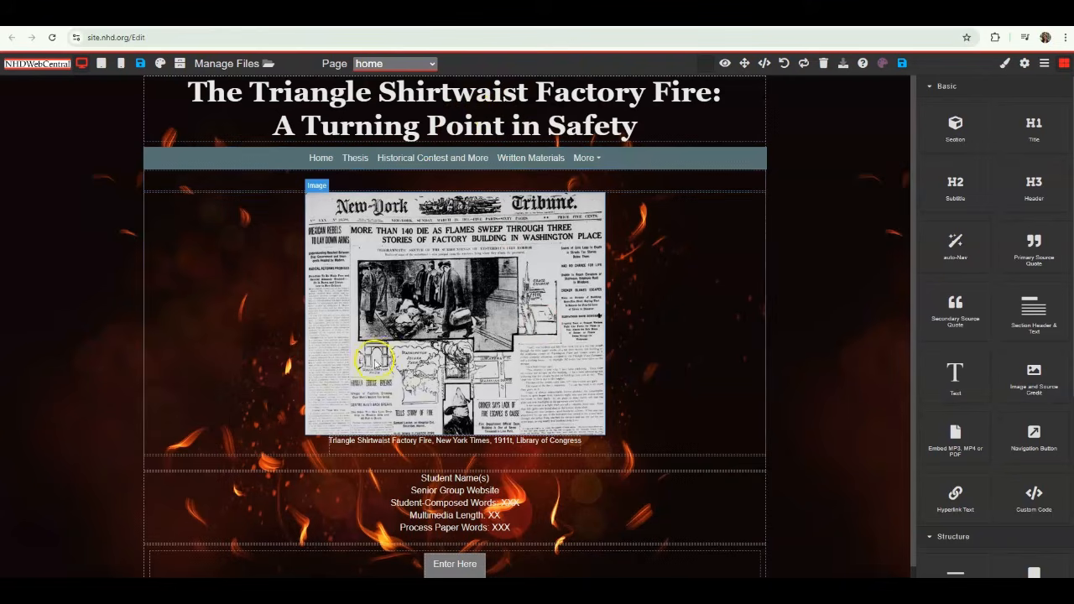
{"action": "scroll", "coordinate": [420, 335], "scroll_direction": "down", "scroll_amount": 1}
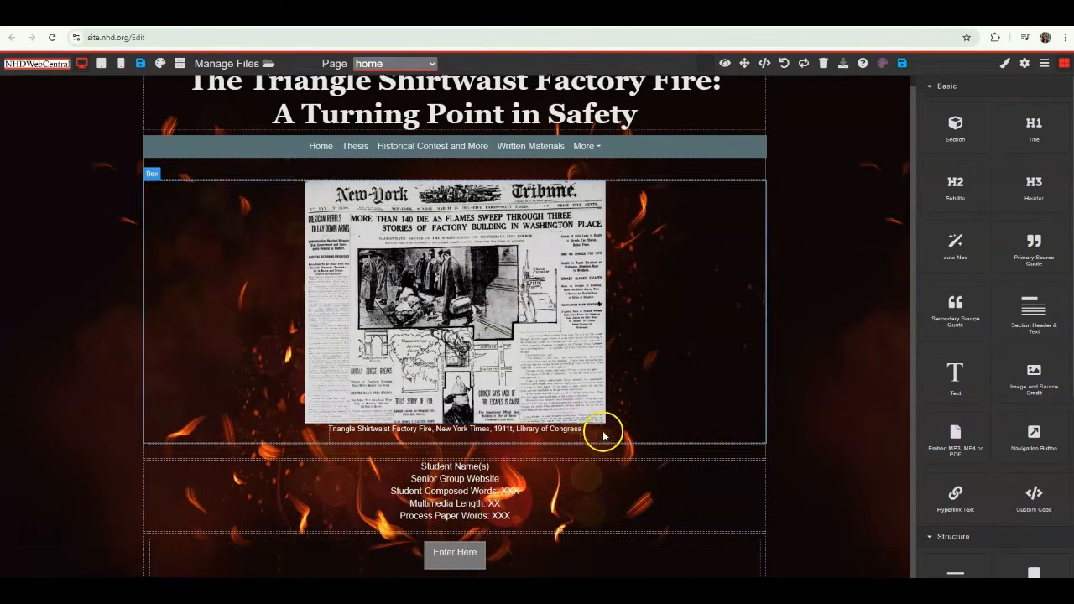
{"action": "scroll", "coordinate": [604, 424], "scroll_direction": "up", "scroll_amount": 1}
Step: Turn off the container's transparency in the site theme, keeping the current background image, and save the theme
{"action": "left_click", "coordinate": [882, 63]}
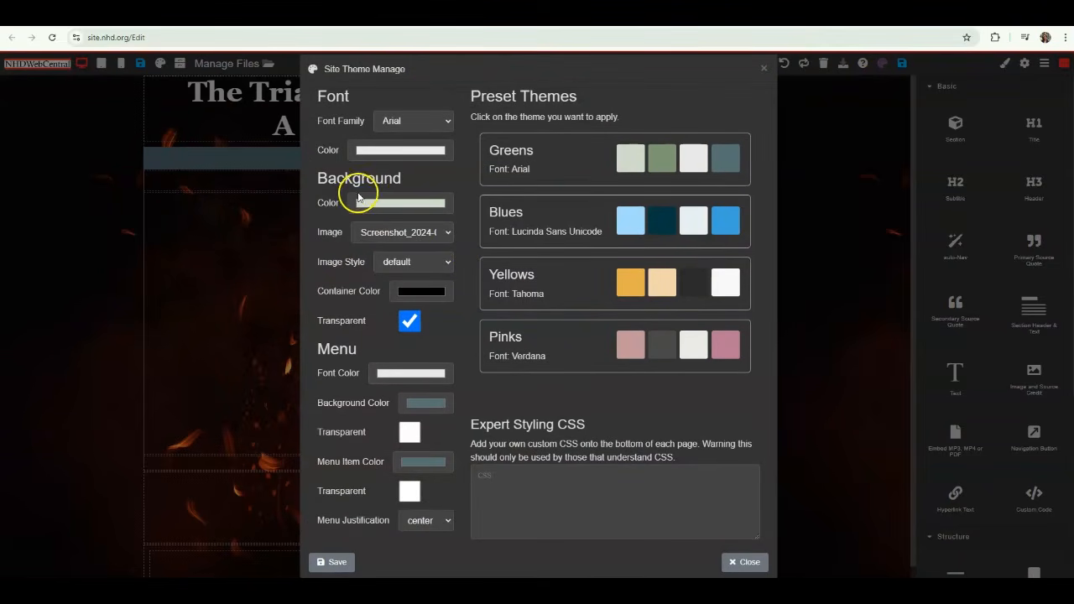
{"action": "left_click", "coordinate": [373, 234]}
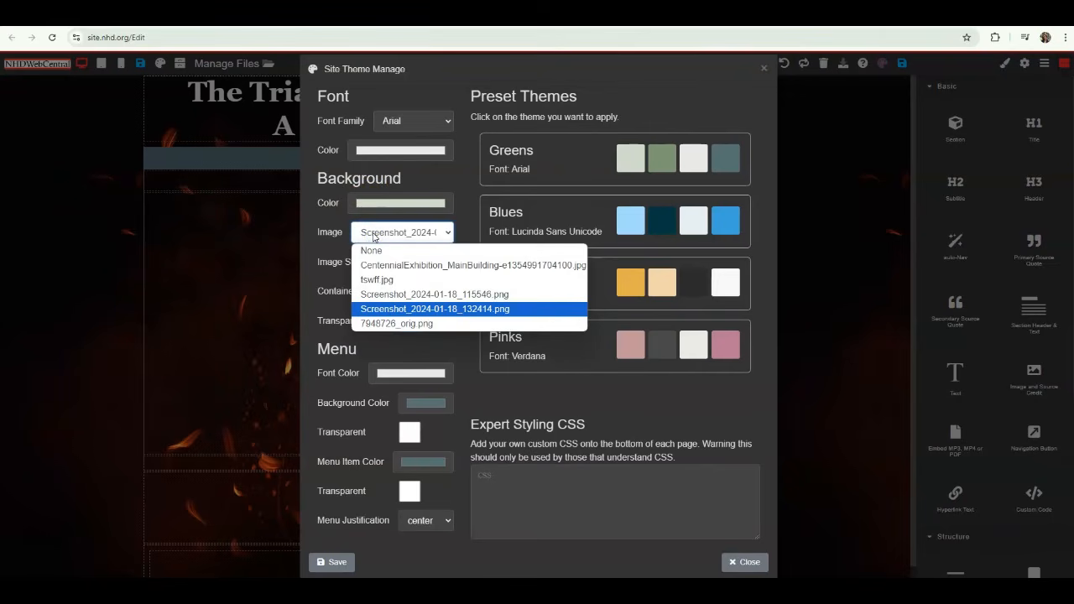
{"action": "left_click", "coordinate": [374, 235]}
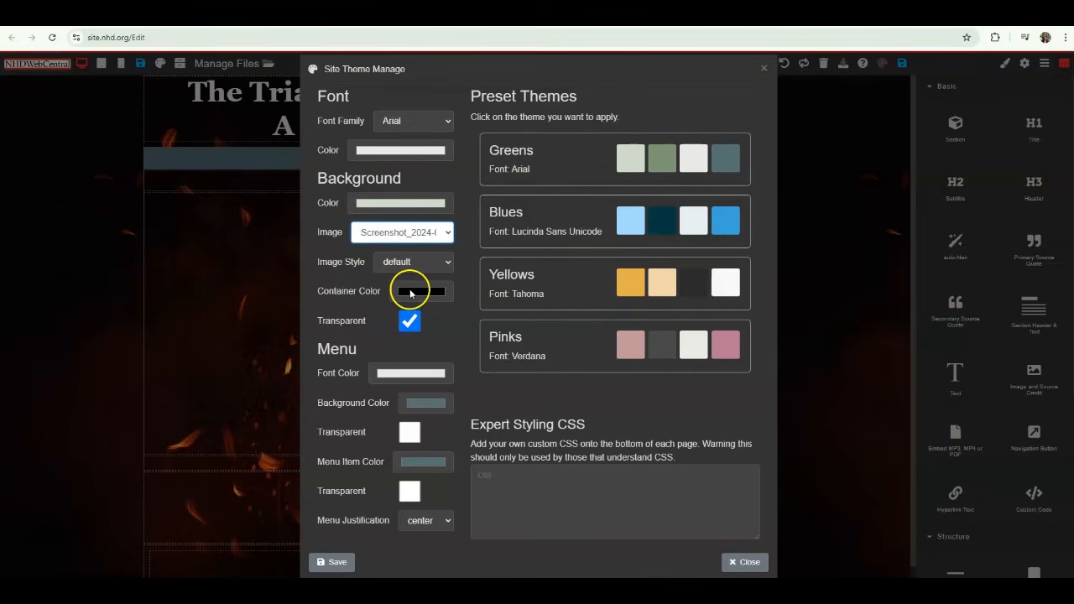
{"action": "left_click", "coordinate": [406, 323]}
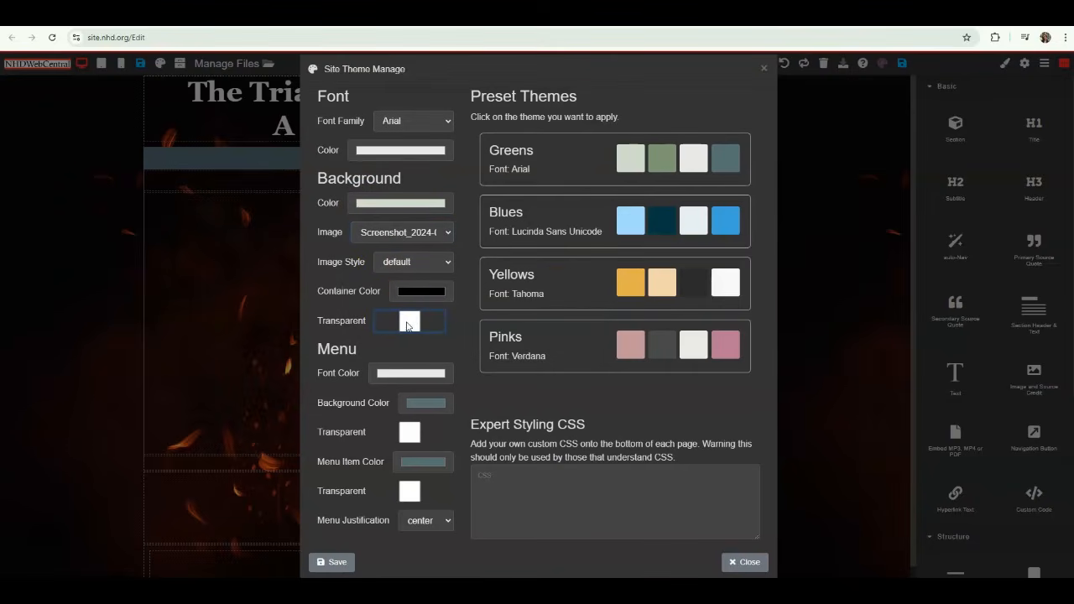
{"action": "left_click", "coordinate": [340, 560]}
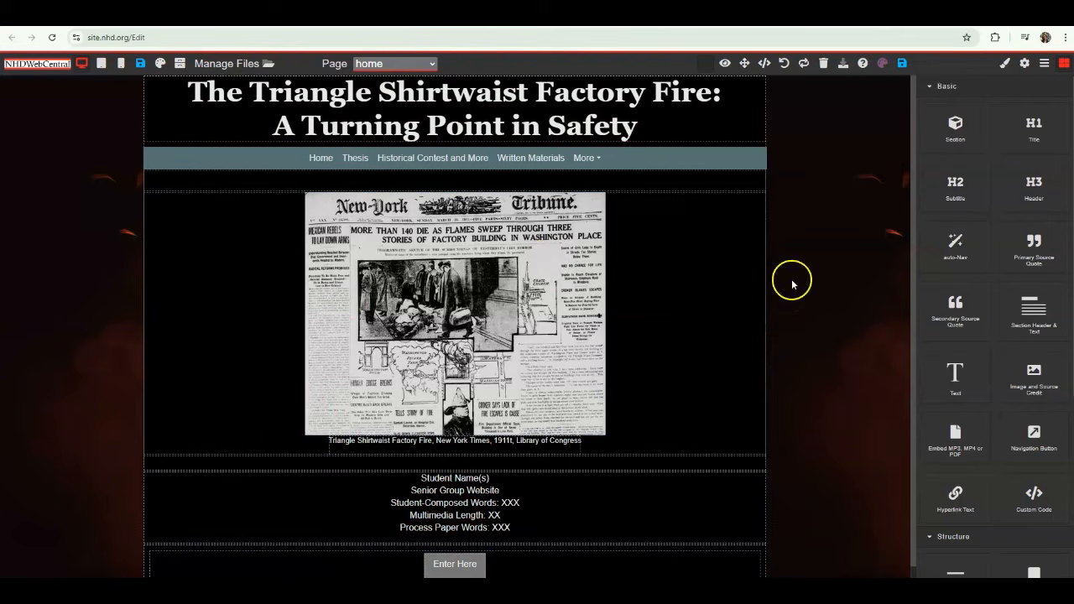
Step: Make the container transparent in the site theme, save the theme, and save the home page
{"action": "left_click", "coordinate": [882, 64]}
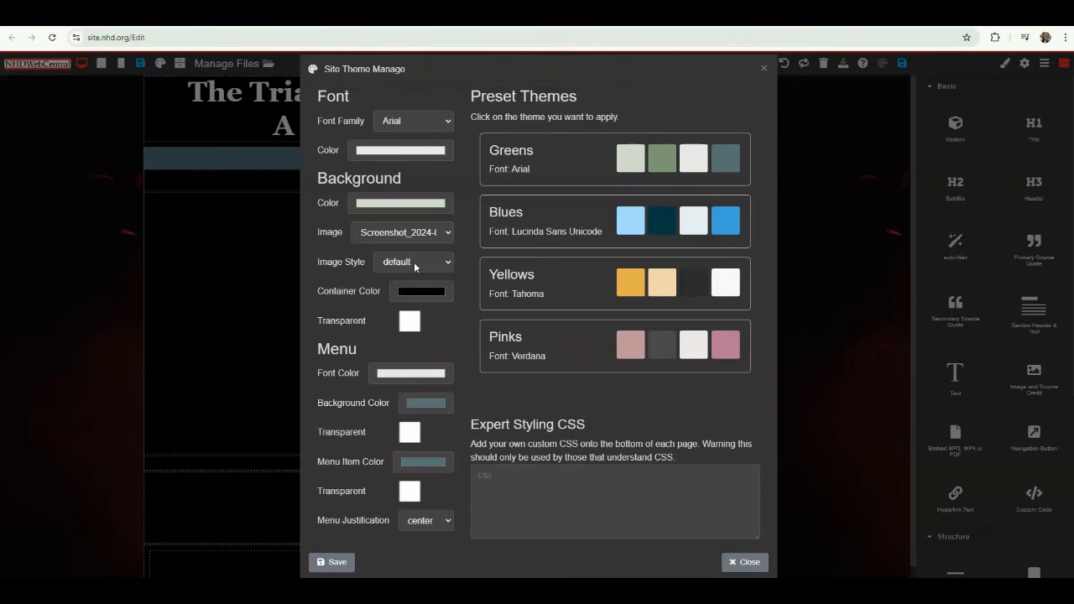
{"action": "left_click", "coordinate": [409, 321]}
{"action": "left_click", "coordinate": [331, 562]}
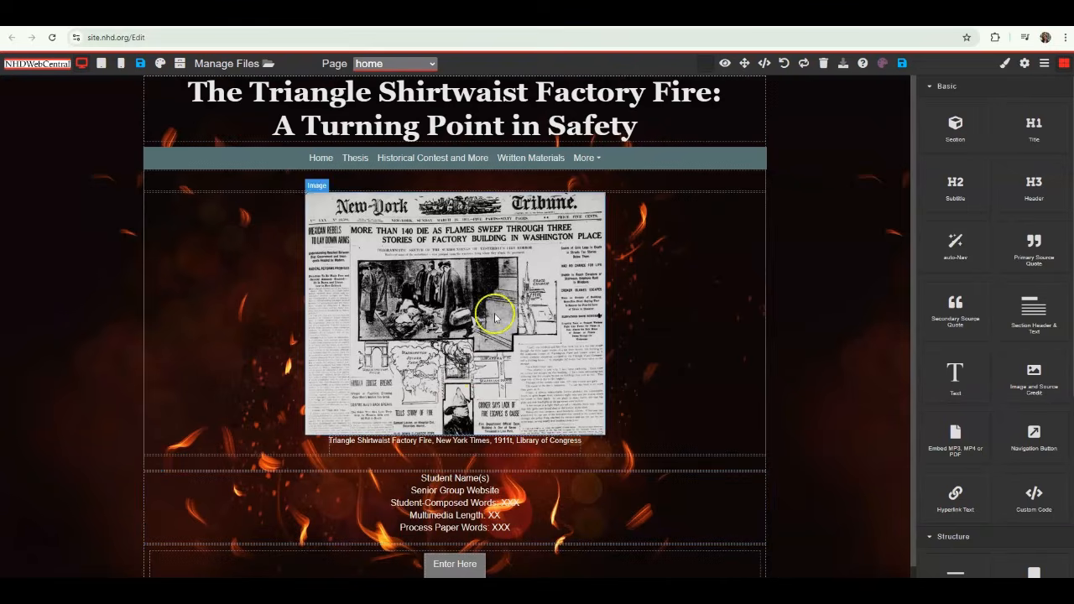
{"action": "left_click", "coordinate": [902, 63]}
Step: Check the background on the process paper and bibliography page and on the Thesis page, and review the site theme settings
{"action": "left_click", "coordinate": [422, 64]}
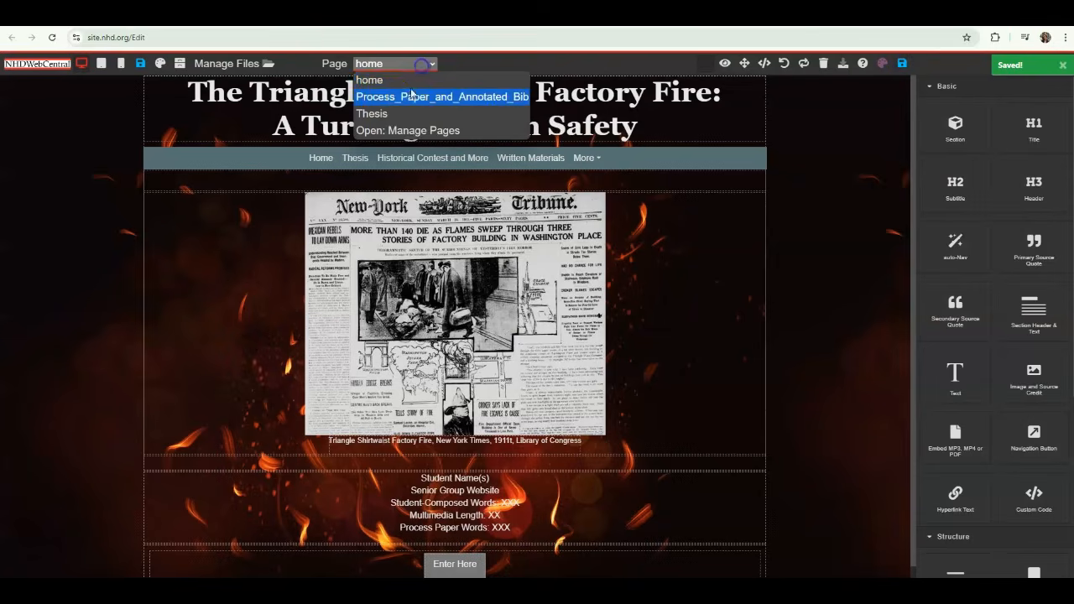
{"action": "left_click", "coordinate": [411, 95]}
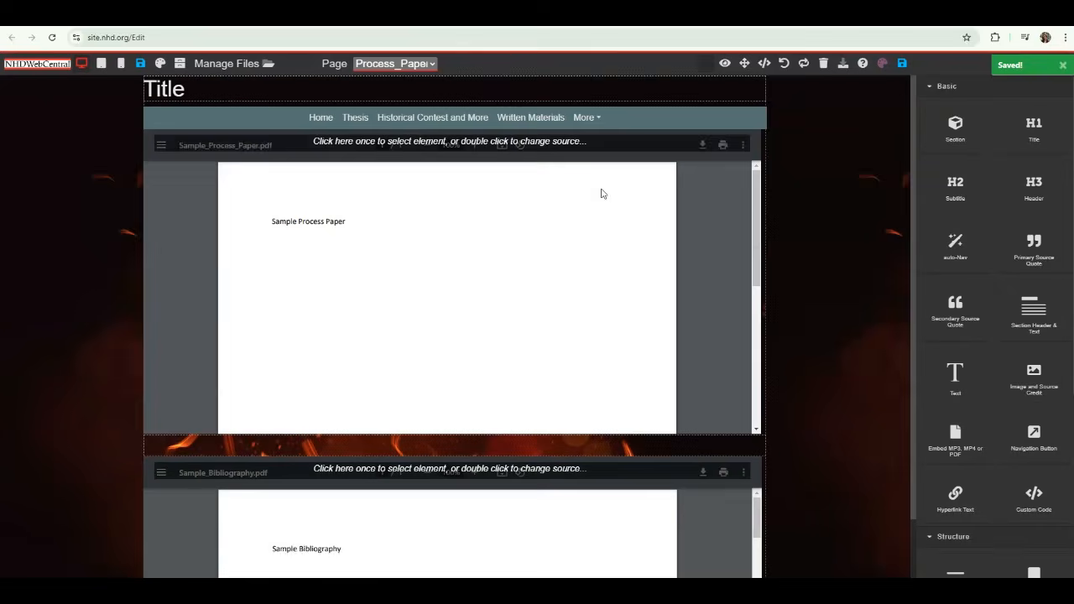
{"action": "left_click", "coordinate": [391, 65]}
{"action": "left_click", "coordinate": [400, 112]}
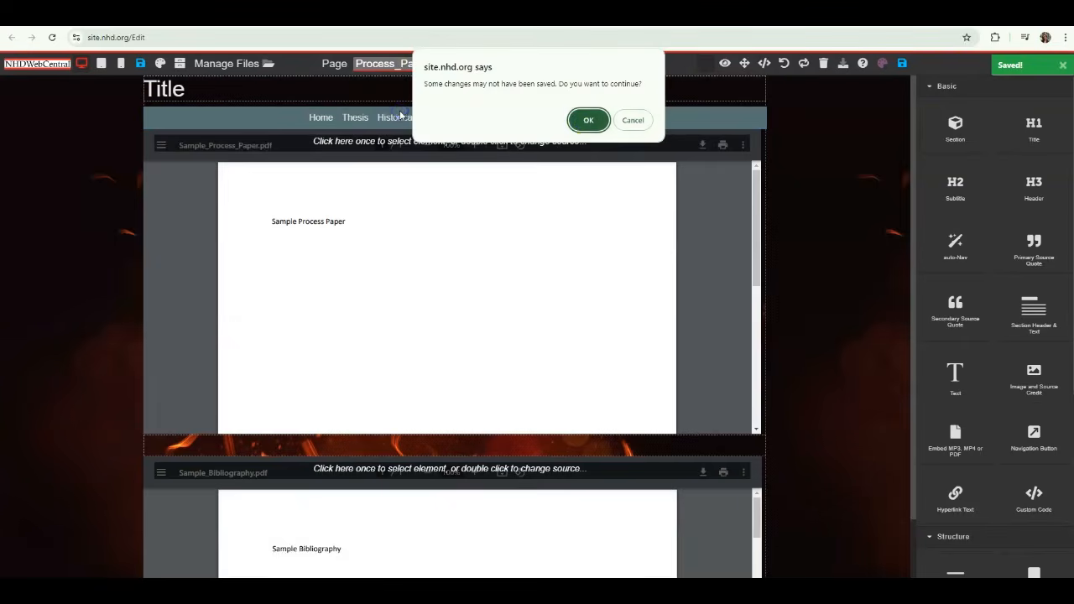
{"action": "left_click", "coordinate": [589, 120]}
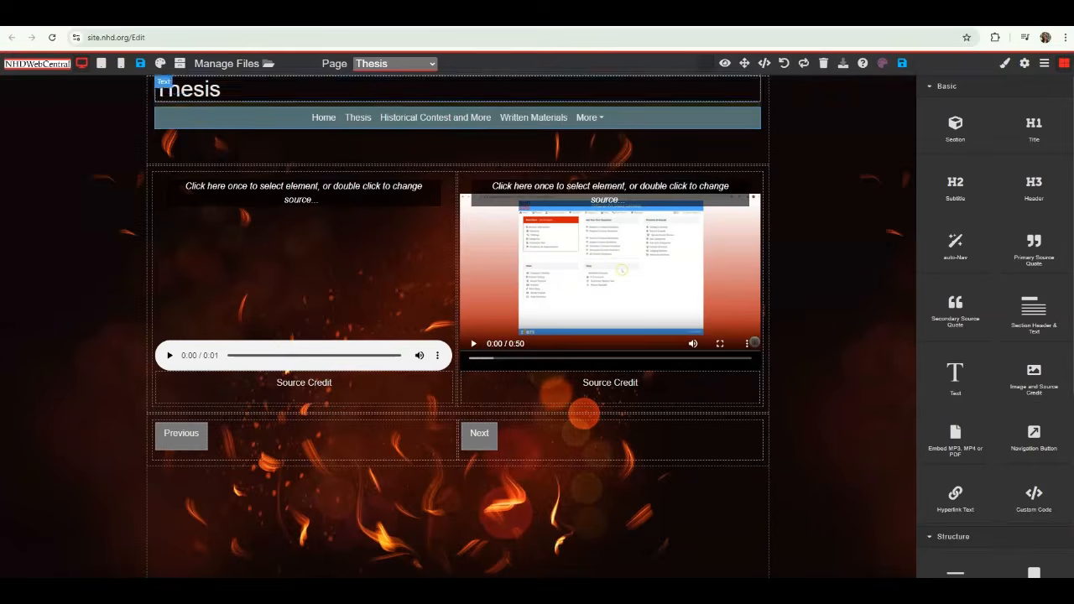
{"action": "left_click", "coordinate": [884, 65]}
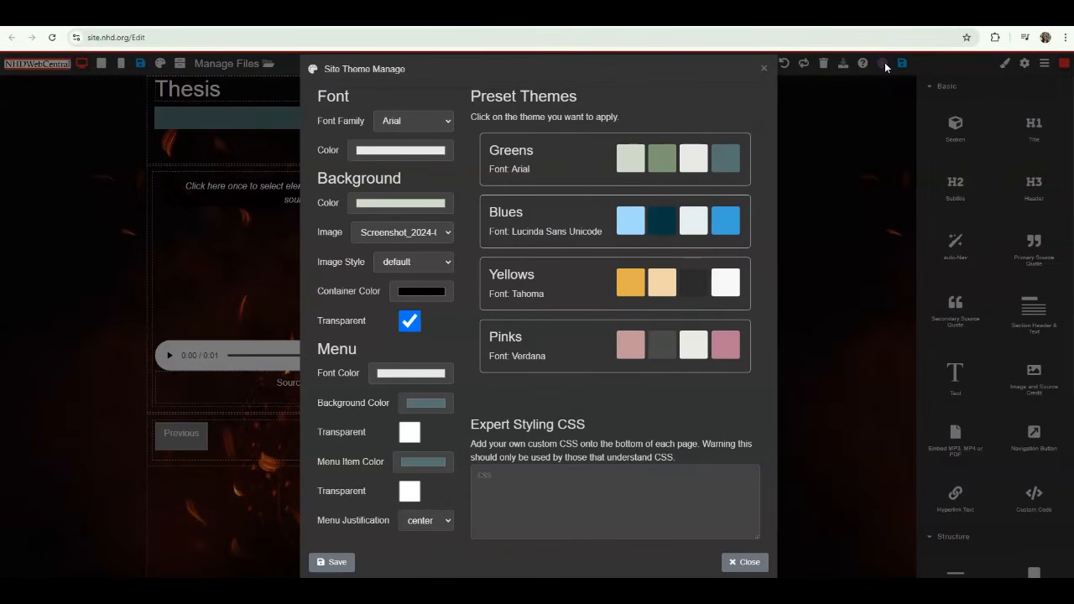
{"action": "left_click", "coordinate": [764, 69]}
Step: Add a background layer to the container around the Thesis page's title and navigation menu
{"action": "left_click", "coordinate": [767, 141]}
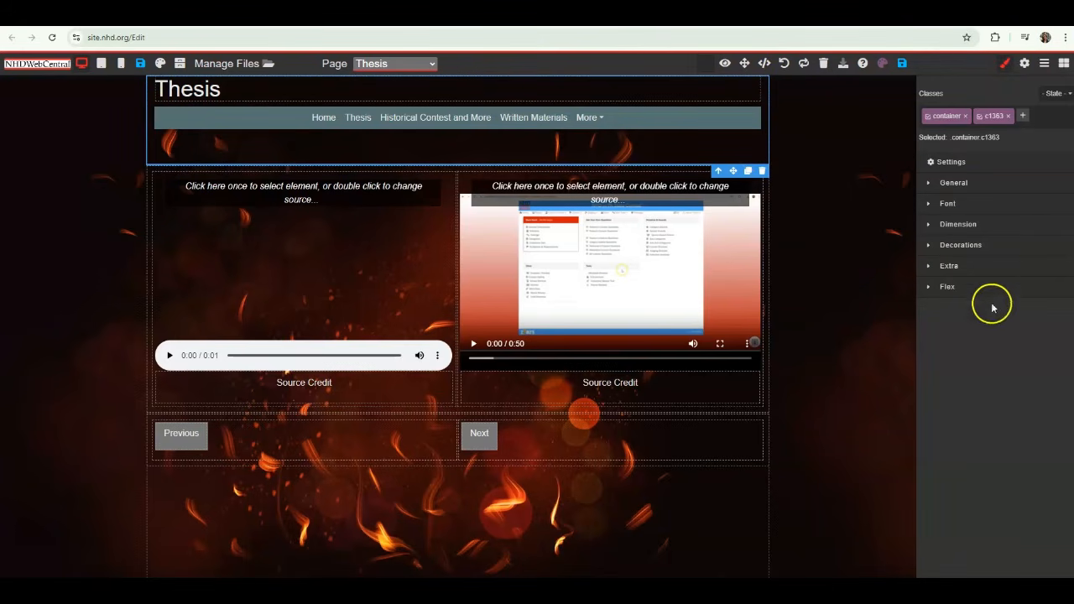
{"action": "left_click", "coordinate": [979, 206]}
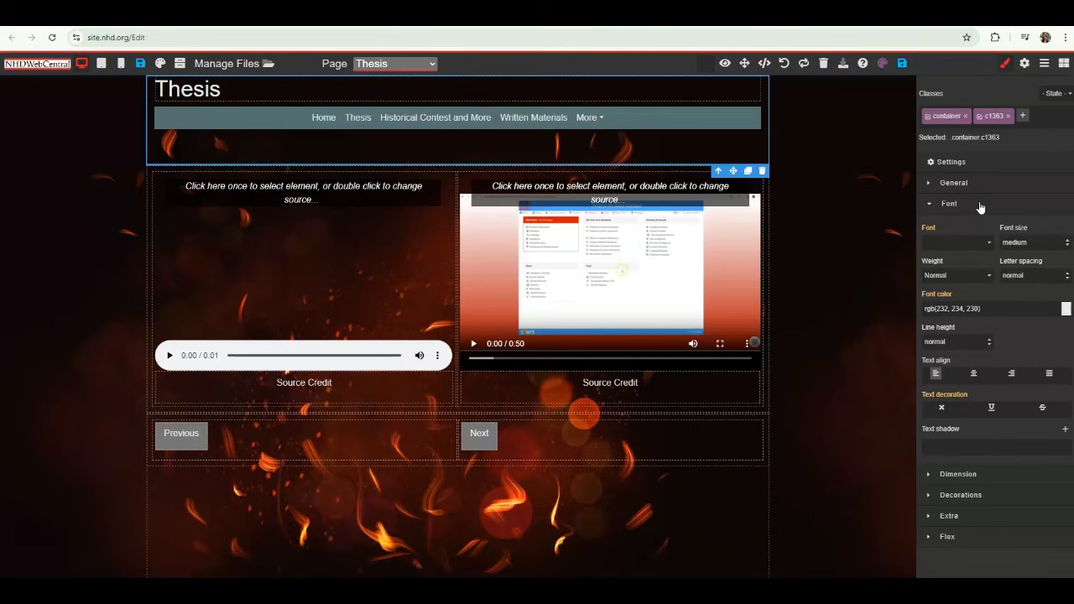
{"action": "left_click", "coordinate": [980, 207]}
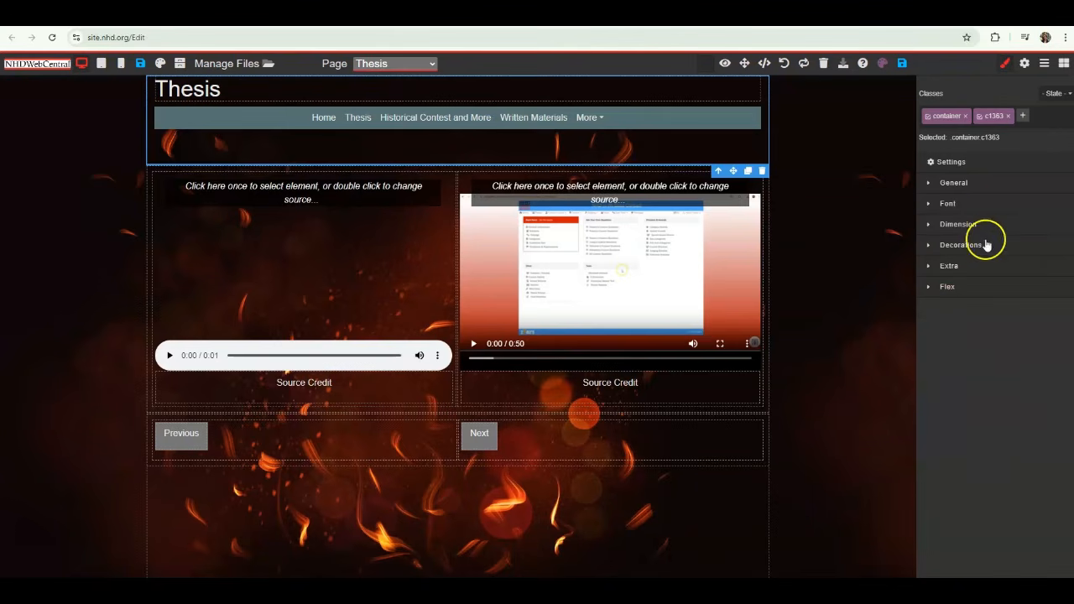
{"action": "left_click", "coordinate": [973, 246]}
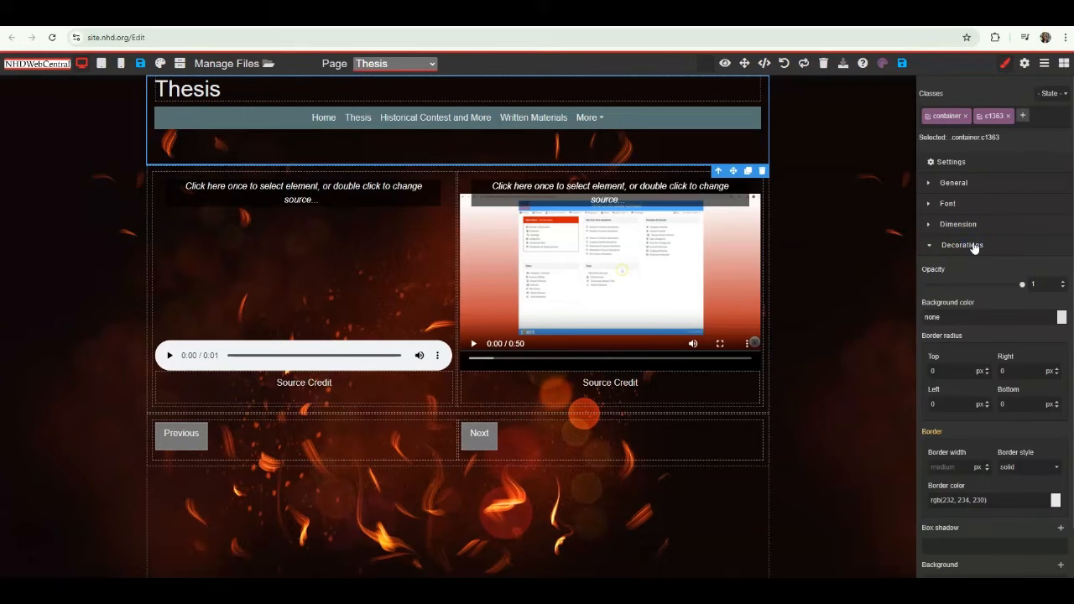
{"action": "scroll", "coordinate": [972, 246], "scroll_direction": "down", "scroll_amount": 1}
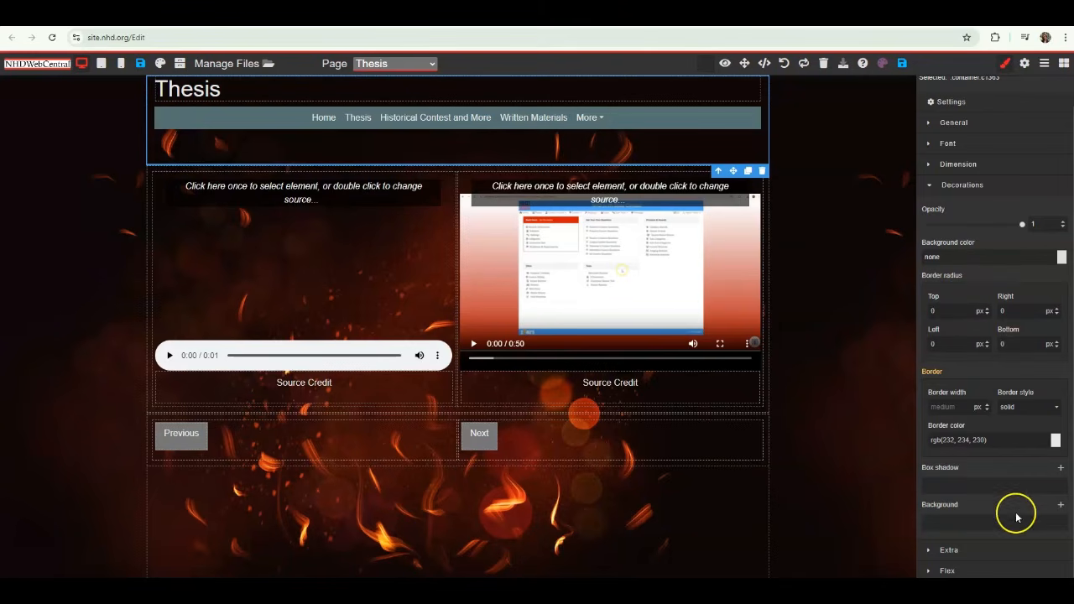
{"action": "left_click", "coordinate": [1061, 505]}
{"action": "scroll", "coordinate": [1060, 509], "scroll_direction": "down", "scroll_amount": 2}
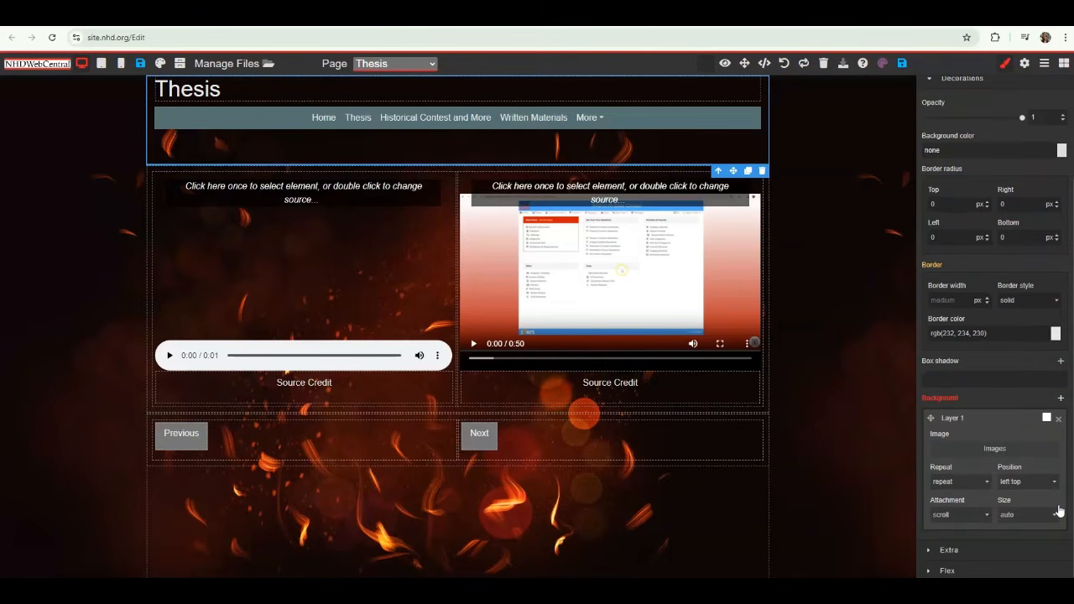
Step: Browse the available images for the background layer, close the selection without choosing one, and save the Thesis page
{"action": "left_click", "coordinate": [1003, 451]}
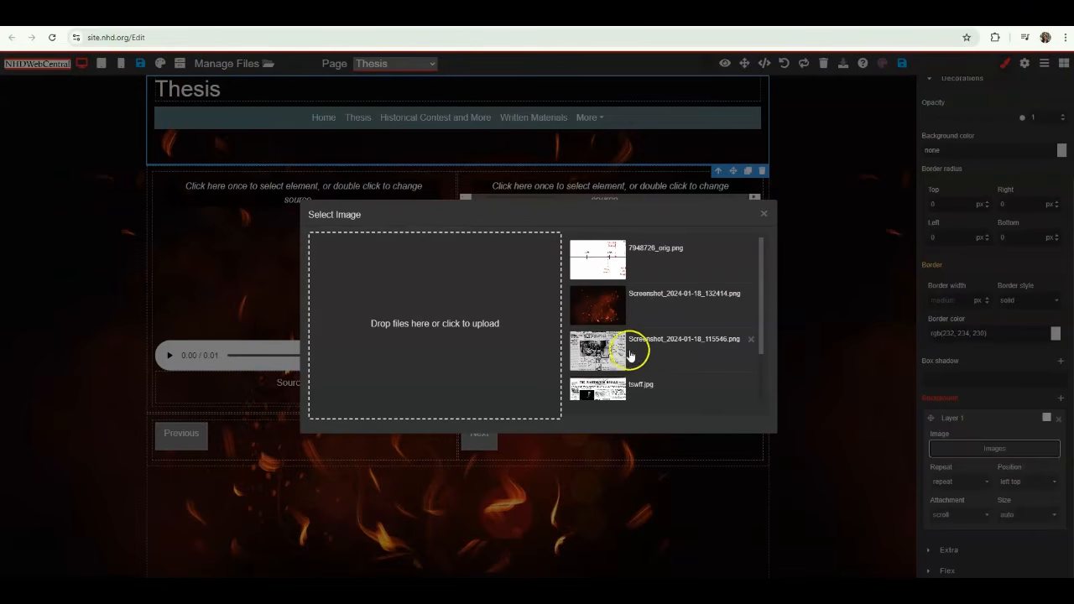
{"action": "scroll", "coordinate": [629, 352], "scroll_direction": "down", "scroll_amount": 1}
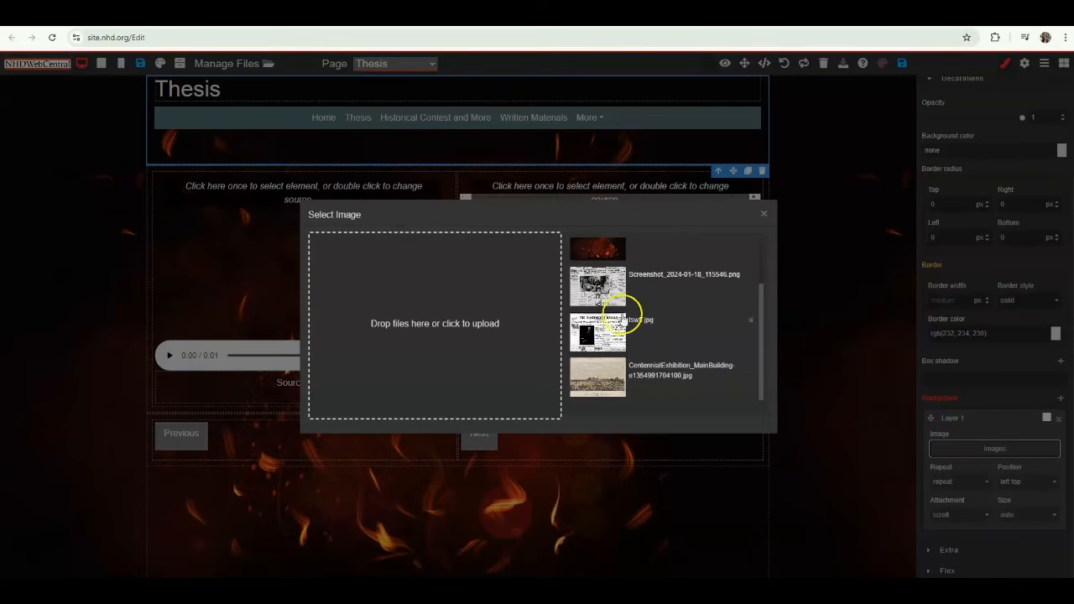
{"action": "scroll", "coordinate": [638, 314], "scroll_direction": "up", "scroll_amount": 2}
{"action": "left_click", "coordinate": [764, 213]}
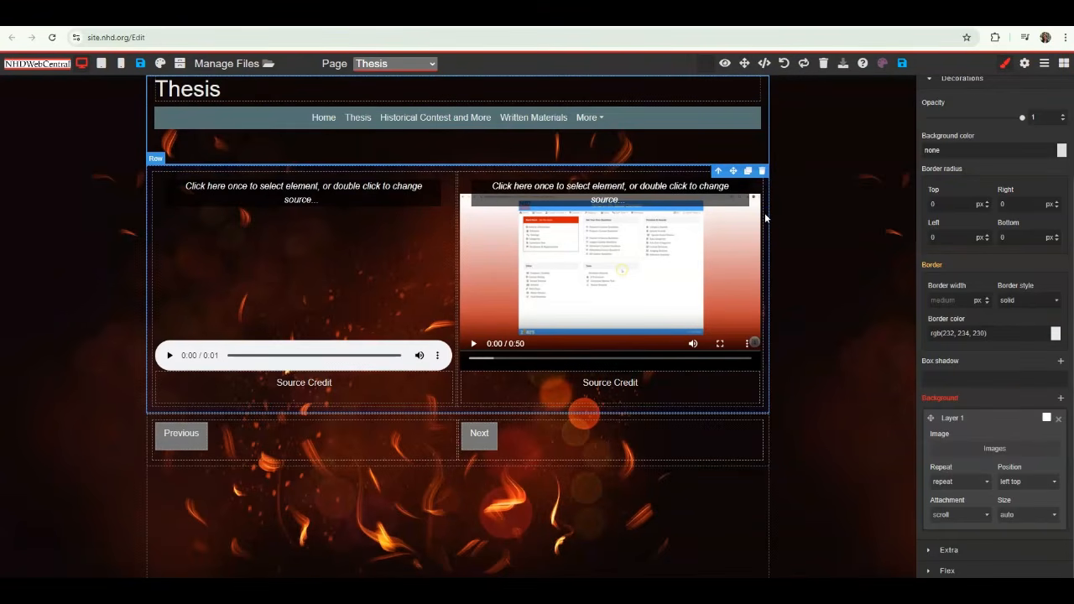
{"action": "left_click", "coordinate": [901, 65]}
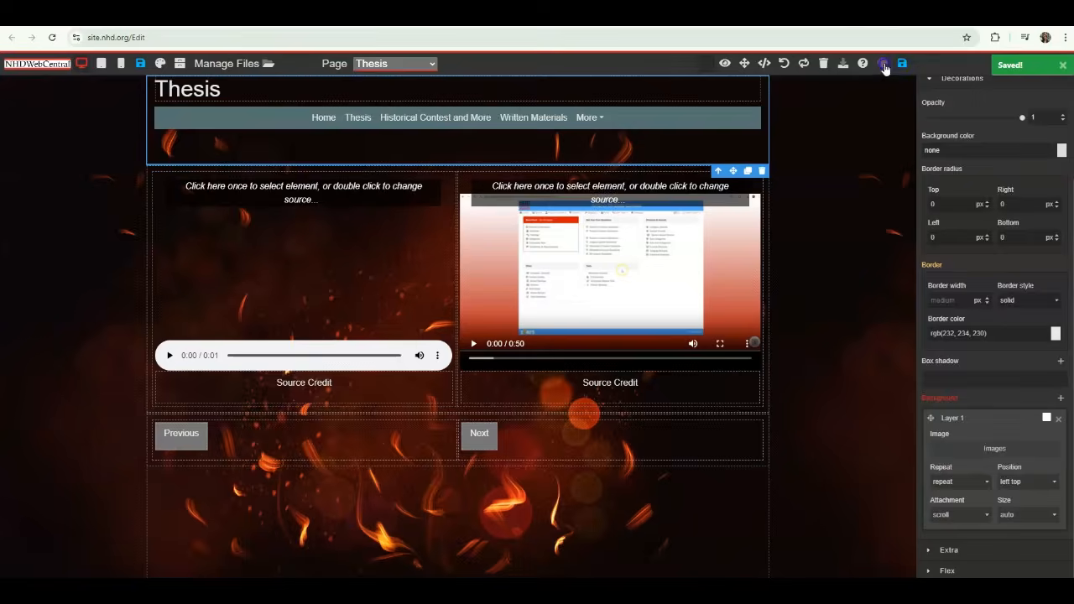
Step: Review the site theme and the background layer's repeat, position, size and attachment options, and save the Thesis page
{"action": "left_click", "coordinate": [884, 65]}
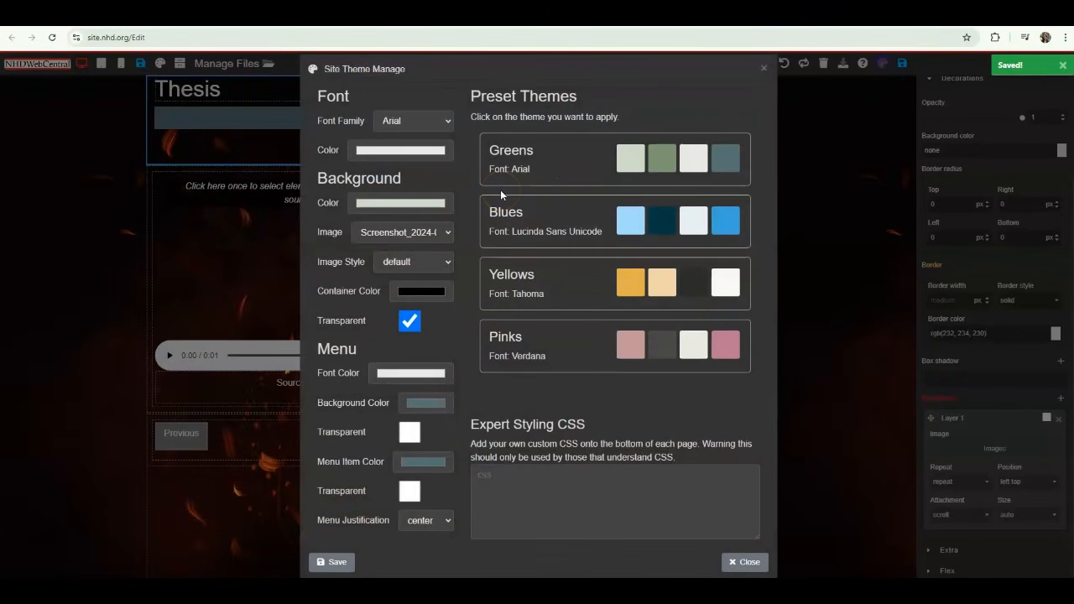
{"action": "left_click", "coordinate": [765, 71]}
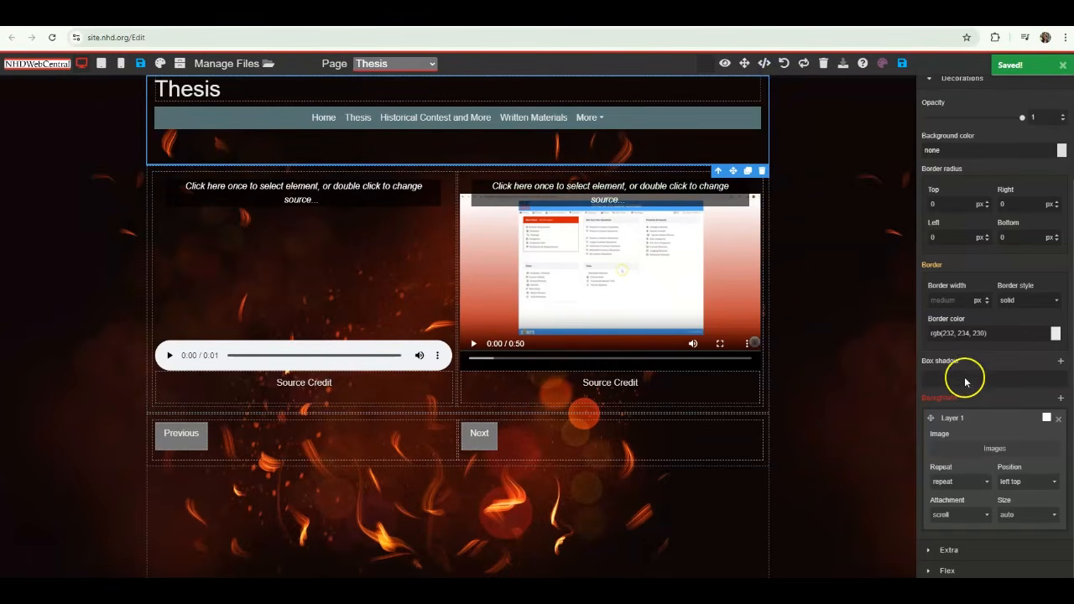
{"action": "scroll", "coordinate": [965, 382], "scroll_direction": "up", "scroll_amount": 3}
{"action": "left_click", "coordinate": [944, 244]}
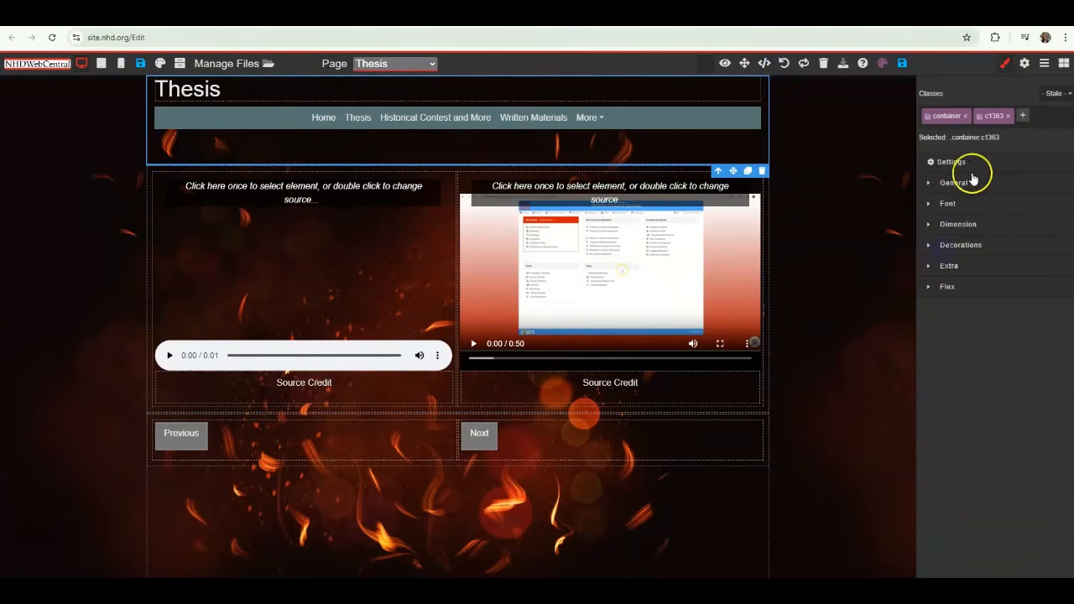
{"action": "left_click", "coordinate": [964, 244]}
{"action": "scroll", "coordinate": [970, 251], "scroll_direction": "down", "scroll_amount": 2}
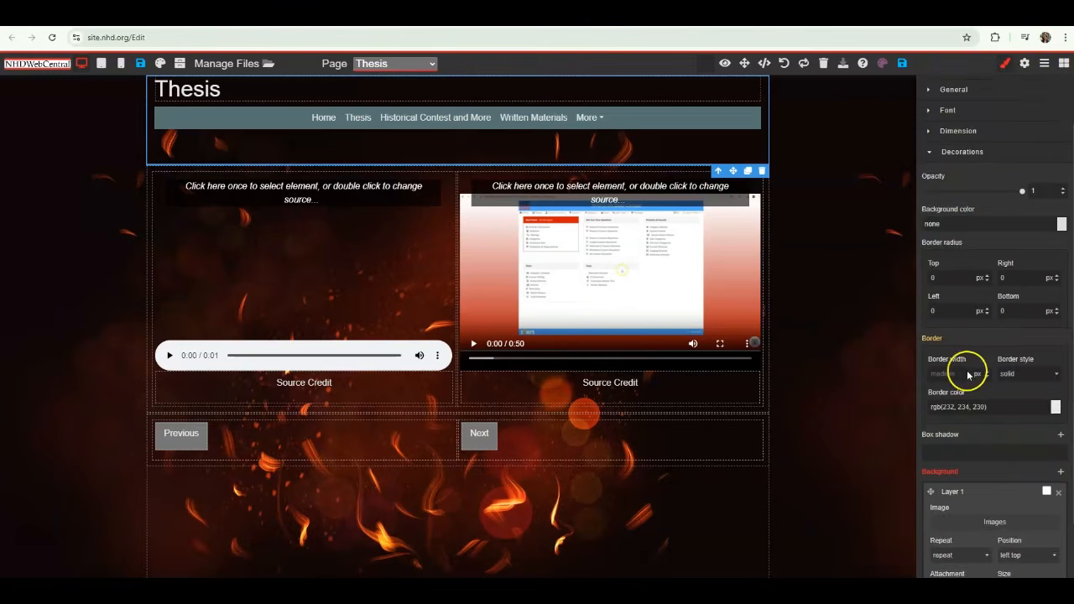
{"action": "scroll", "coordinate": [969, 374], "scroll_direction": "down", "scroll_amount": 1}
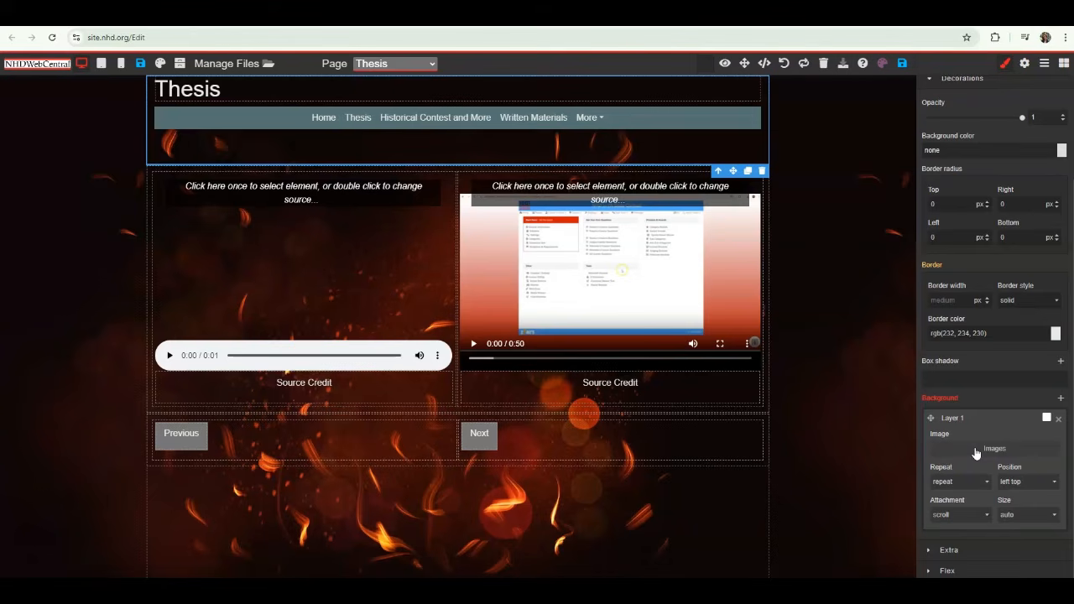
{"action": "left_click", "coordinate": [958, 483]}
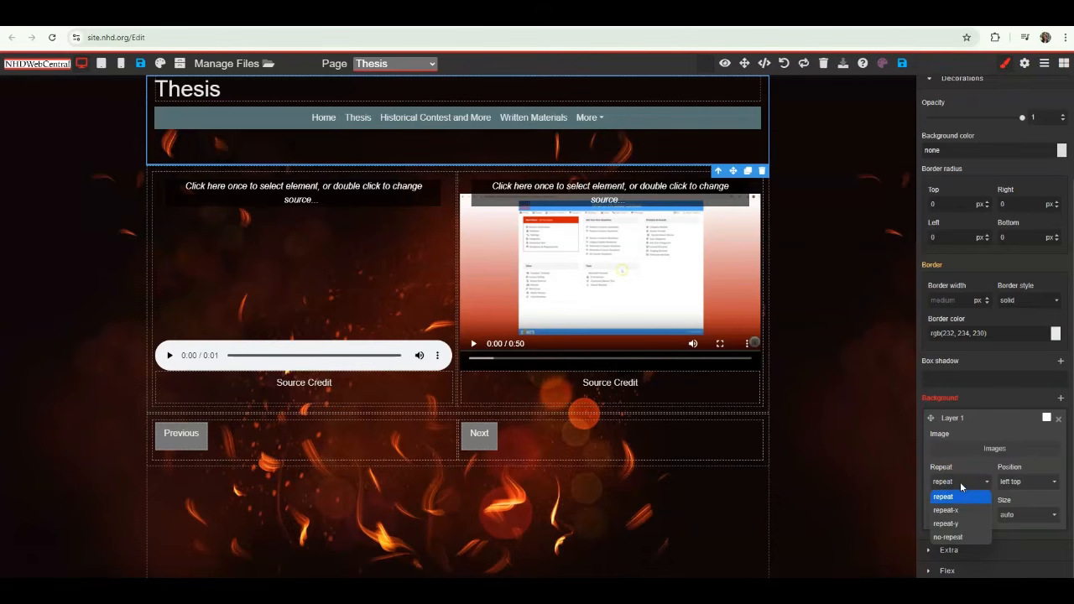
{"action": "left_click", "coordinate": [1036, 484]}
{"action": "left_click", "coordinate": [1035, 484]}
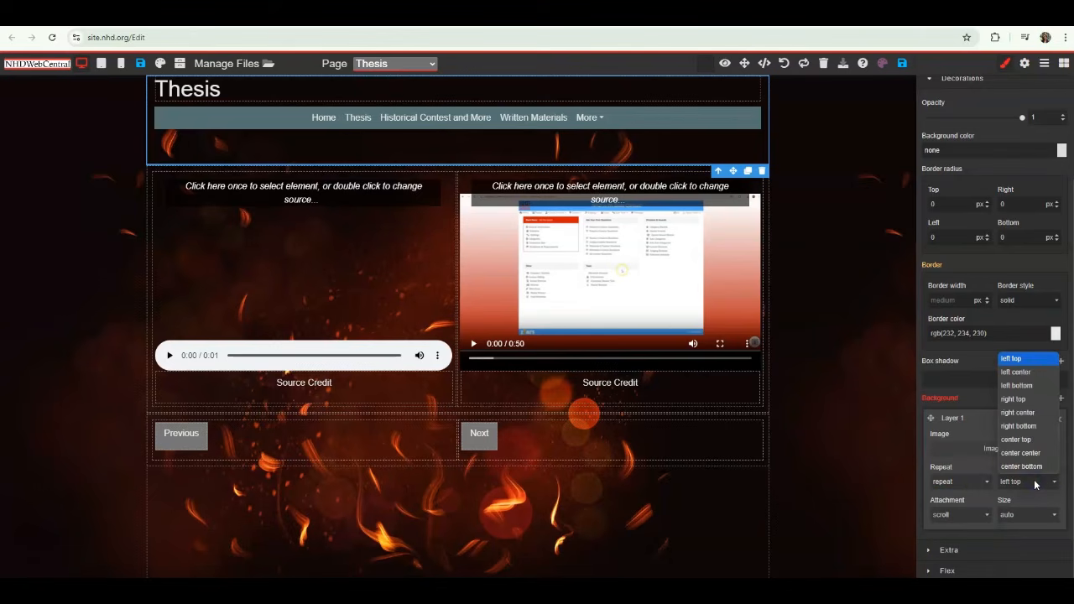
{"action": "left_click", "coordinate": [1025, 494]}
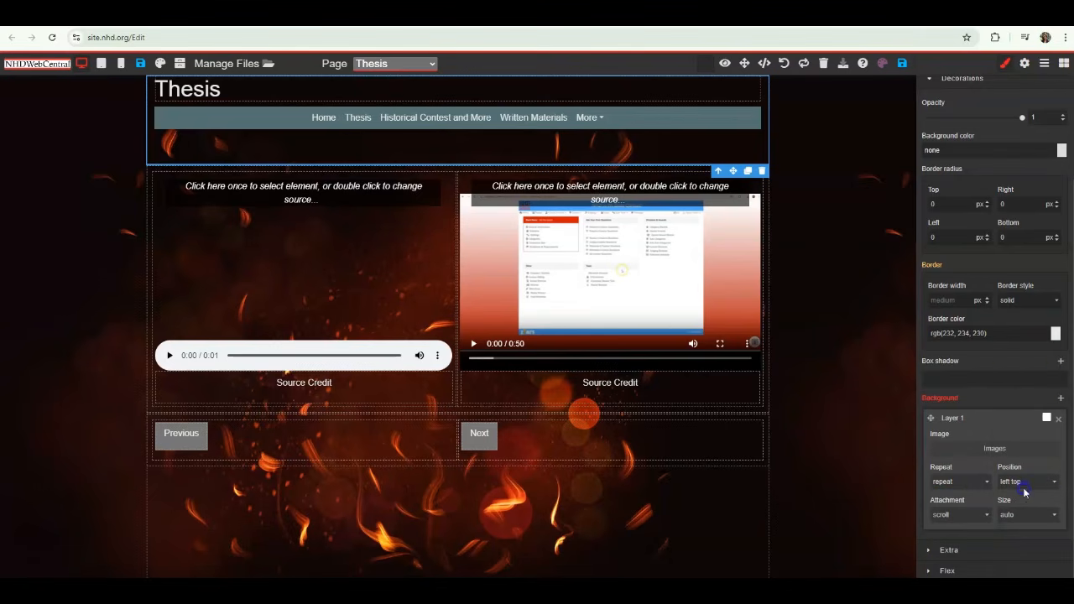
{"action": "left_click", "coordinate": [1019, 515]}
{"action": "left_click", "coordinate": [1019, 520]}
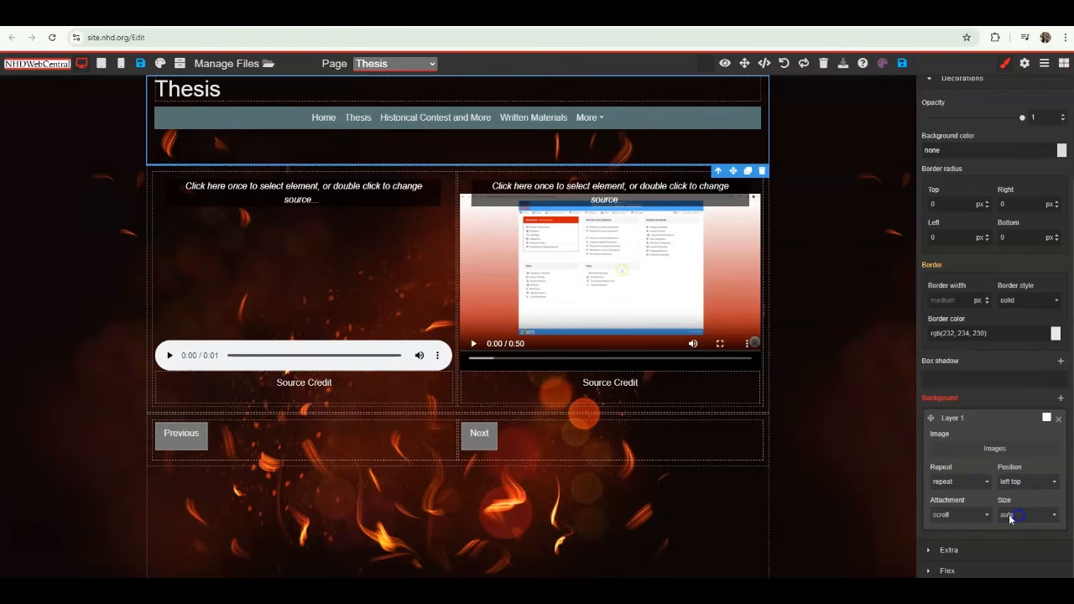
{"action": "left_click", "coordinate": [965, 515]}
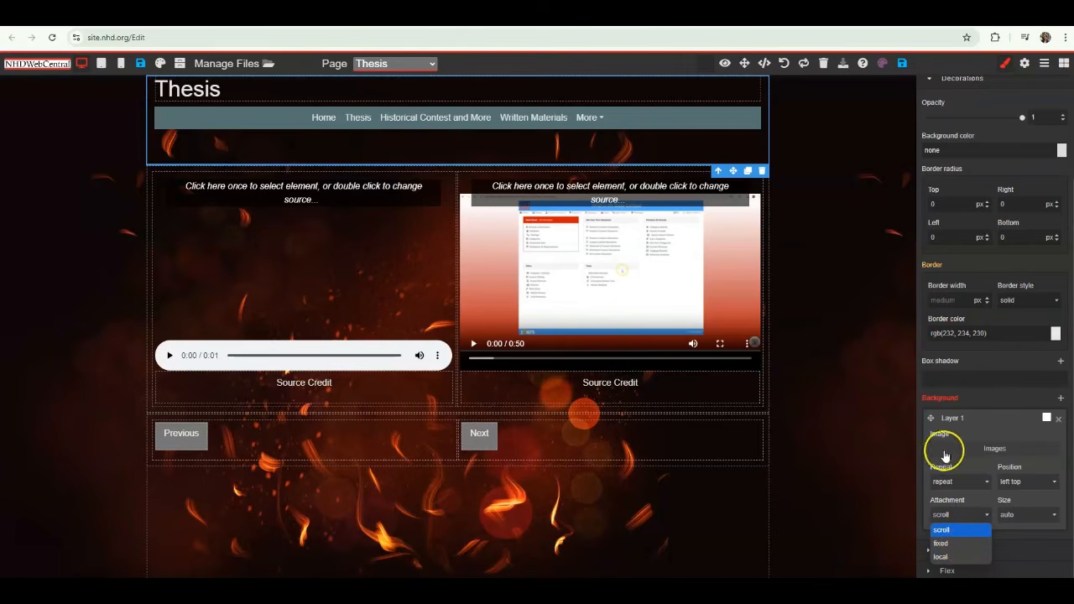
{"action": "left_click", "coordinate": [982, 500]}
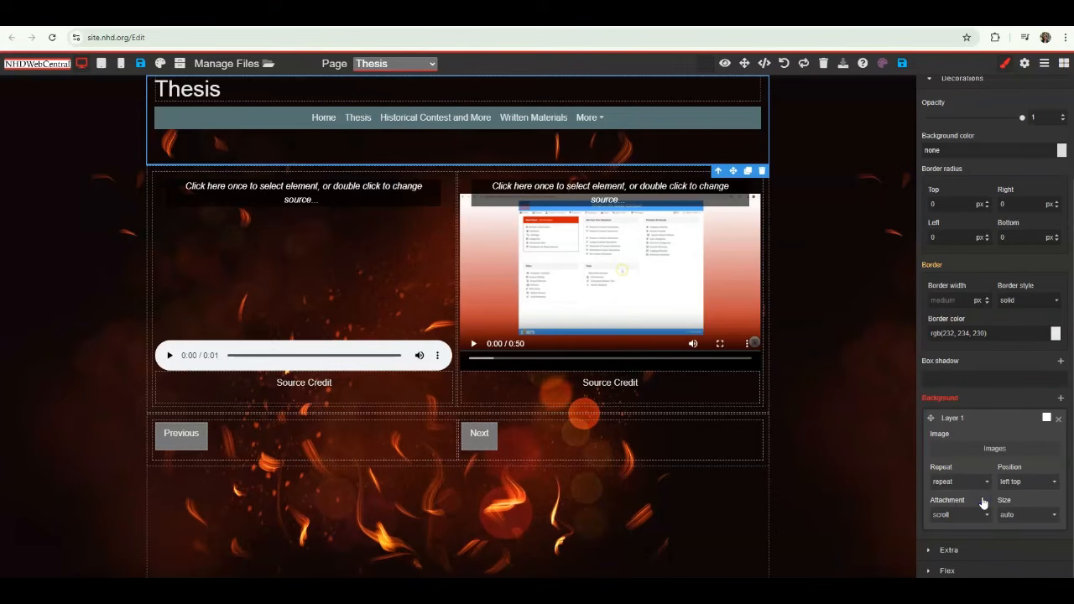
{"action": "left_click", "coordinate": [901, 64]}
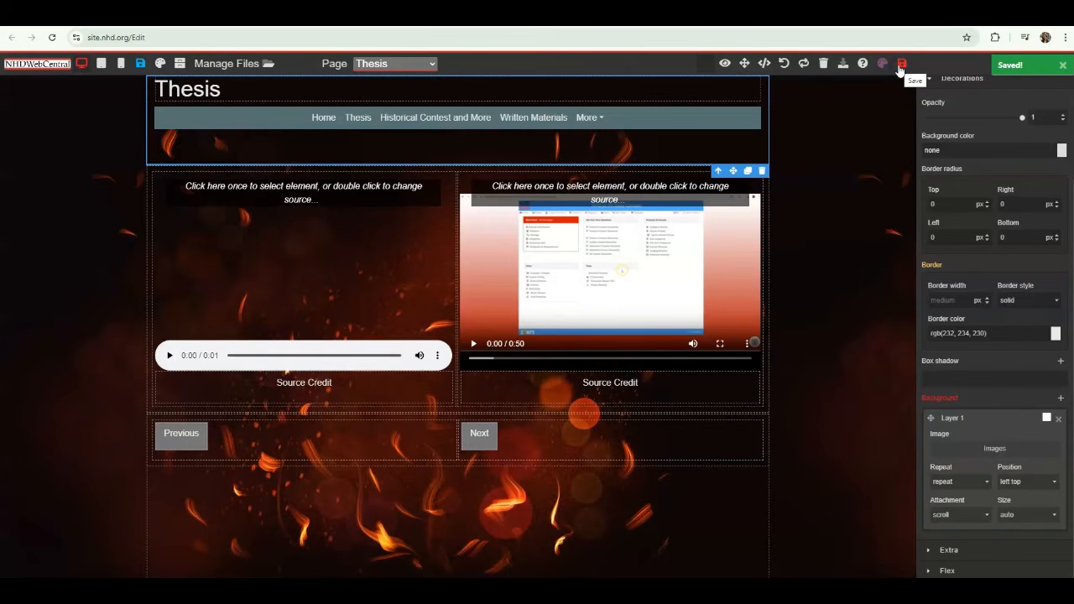